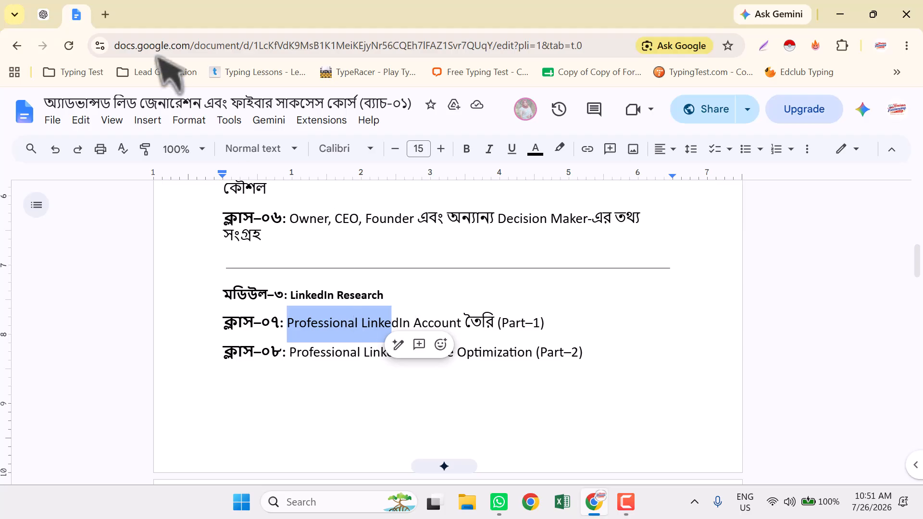
Reopen the recently closed Real Estate Companies Information spreadsheet and close the other unneeded browser tabs beside it
{"action": "left_click", "coordinate": [105, 15]}
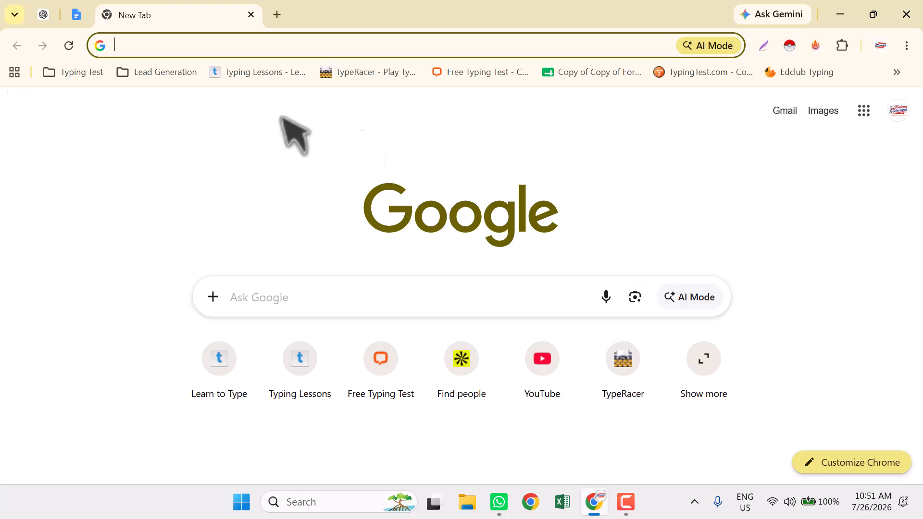
{"action": "left_click", "coordinate": [277, 15]}
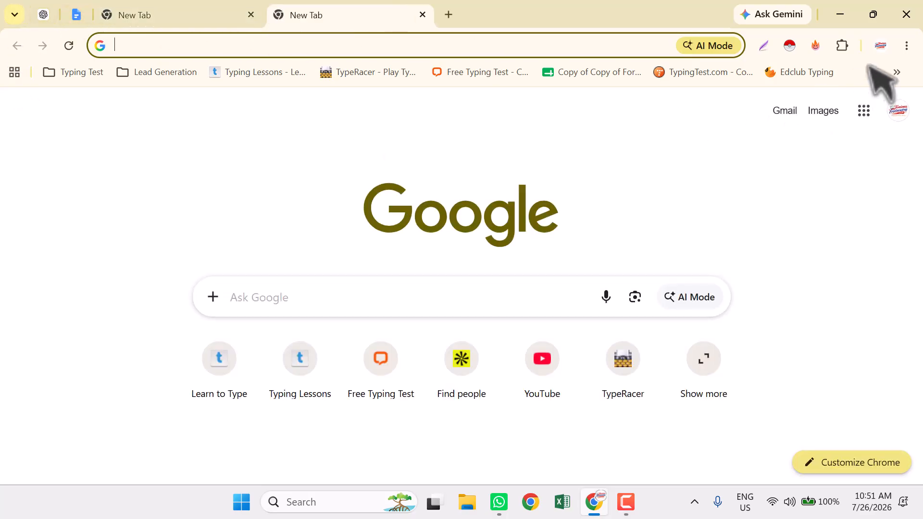
{"action": "key", "text": "ctrl+shift+t"}
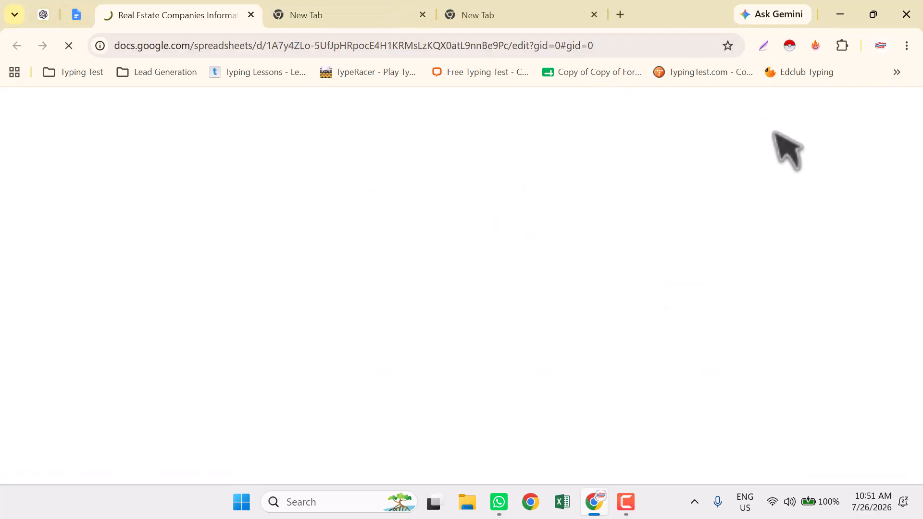
{"action": "key", "text": "ctrl+shift+t"}
{"action": "left_click", "coordinate": [166, 15]}
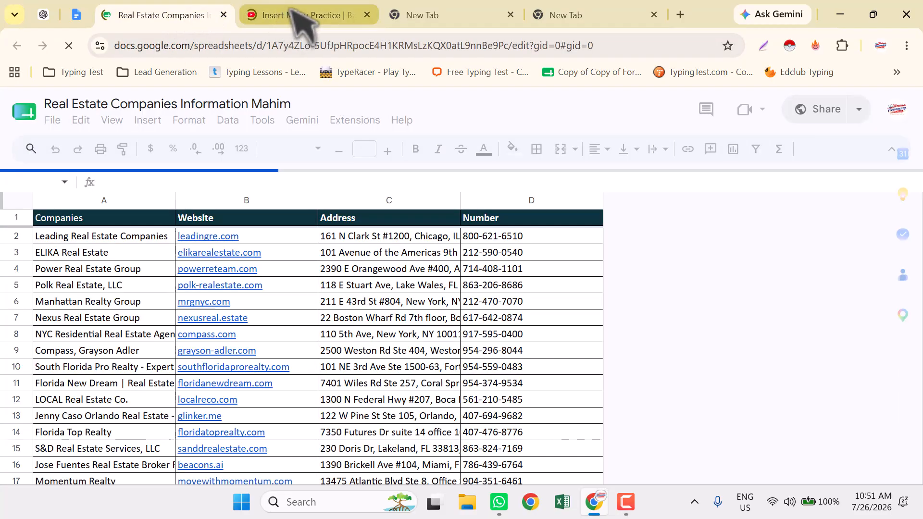
{"action": "middle_click", "coordinate": [307, 15]}
{"action": "middle_click", "coordinate": [310, 16]}
{"action": "middle_click", "coordinate": [318, 15]}
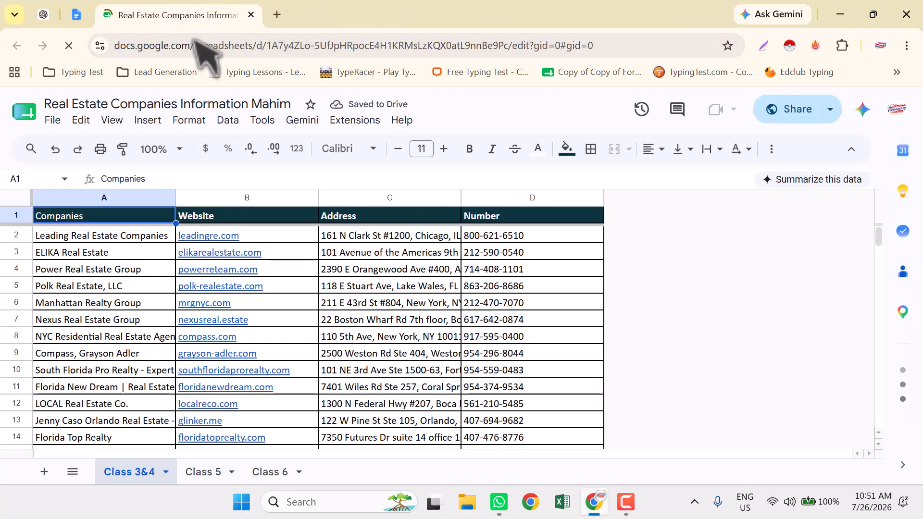
Take the company name in cell A4 and search Google for "Owner at Power Real Estate Group"
{"action": "left_click", "coordinate": [99, 272]}
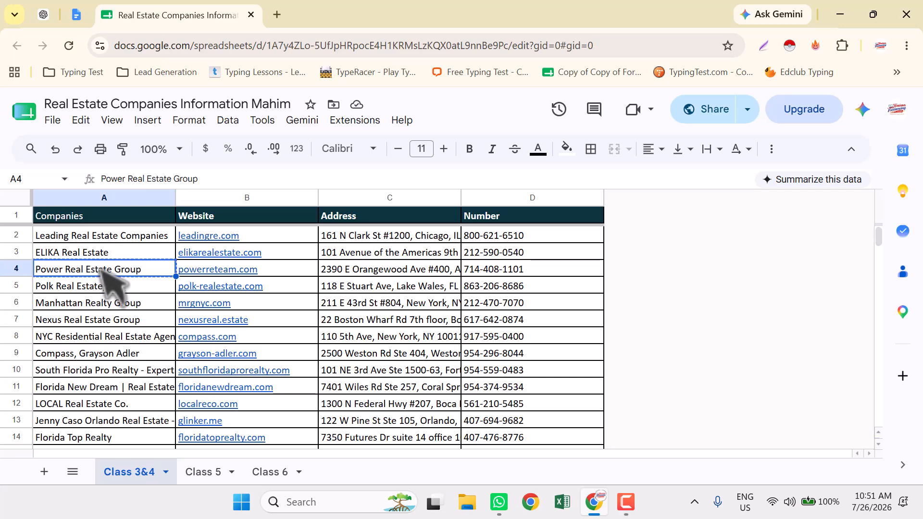
{"action": "left_click", "coordinate": [277, 15]}
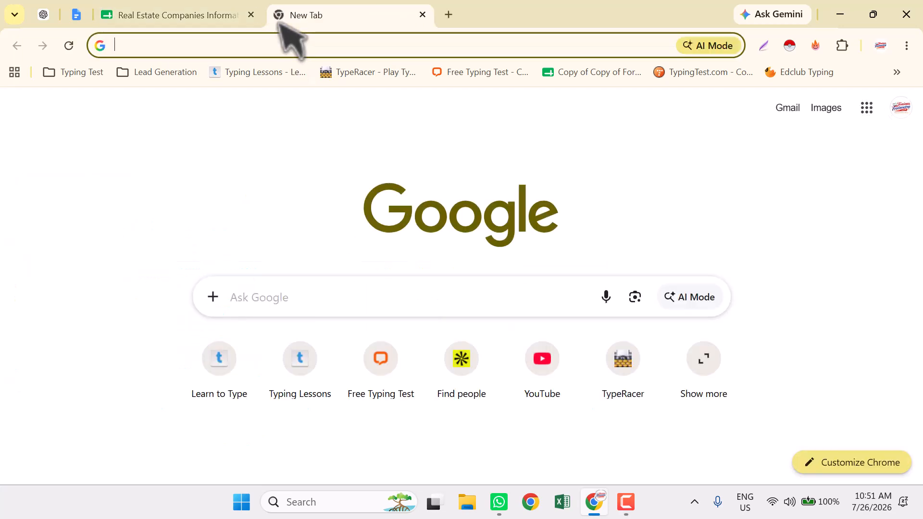
{"action": "type", "text": "Ow"}
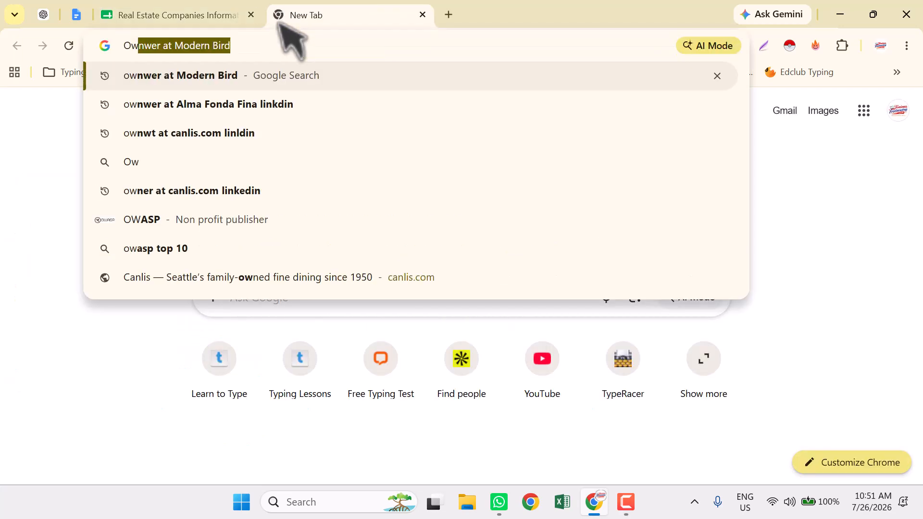
{"action": "type", "text": "ner at Power Real Estate Group"}
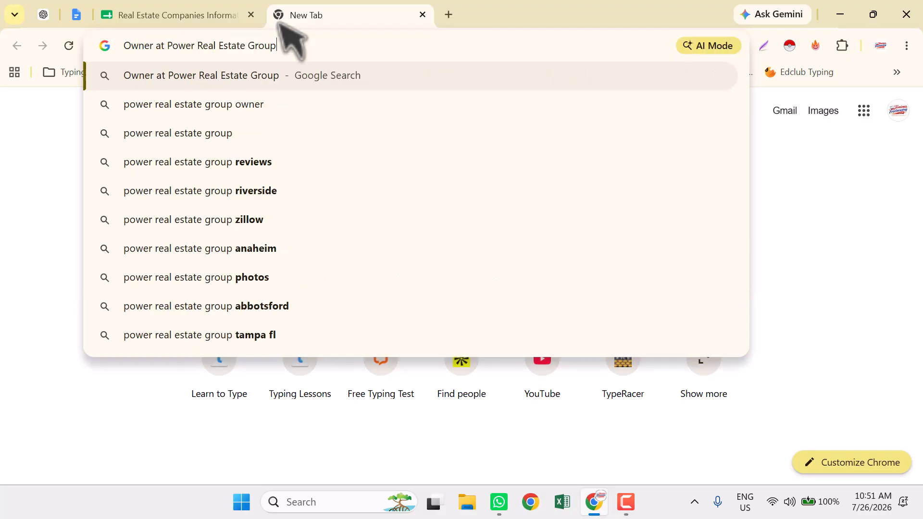
{"action": "key", "text": "Return"}
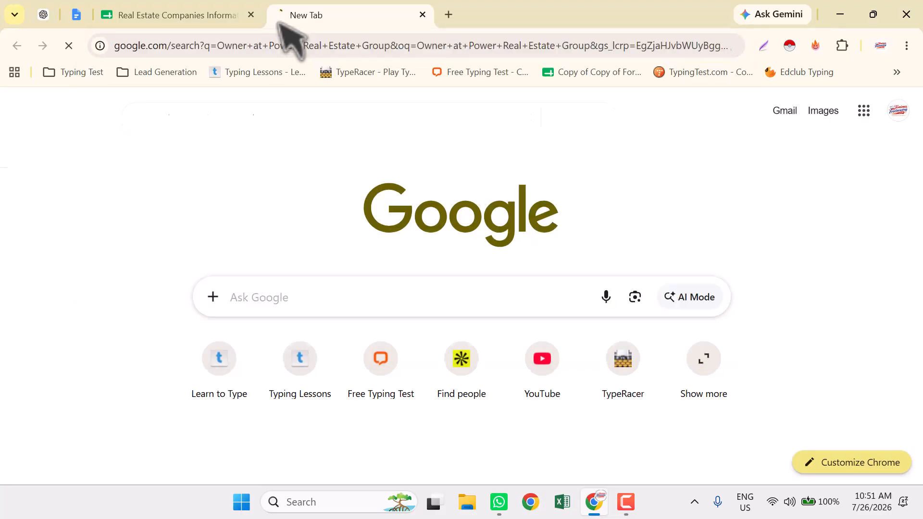
Find "Power Real Estate Group" within the results page and examine the matching results for the company's owners
{"action": "key", "text": "ctrl+f"}
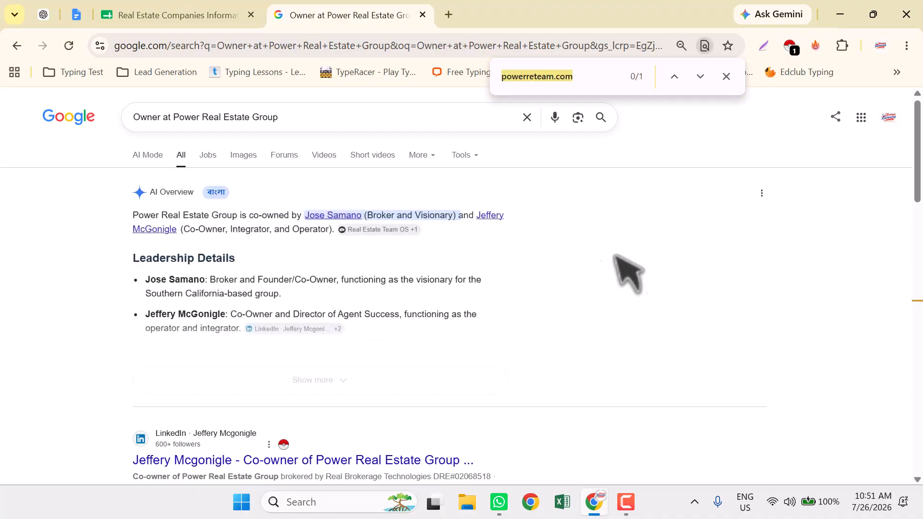
{"action": "type", "text": "Power Real Estate Group"}
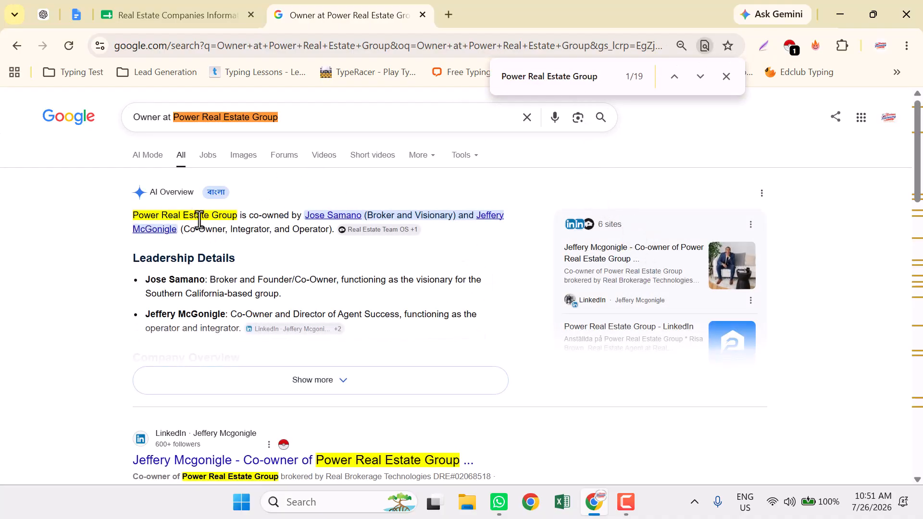
{"action": "mouse_move", "coordinate": [321, 215]}
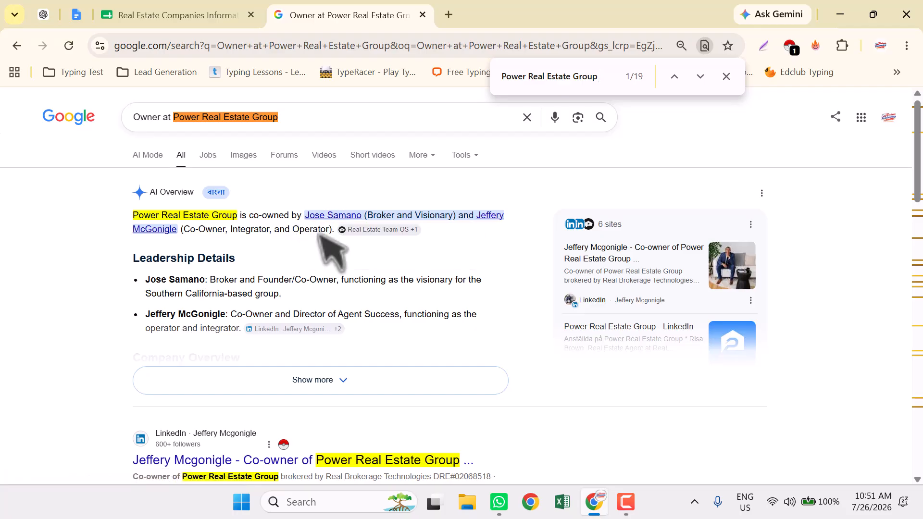
{"action": "scroll", "coordinate": [212, 337], "scroll_direction": "down", "scroll_amount": 2}
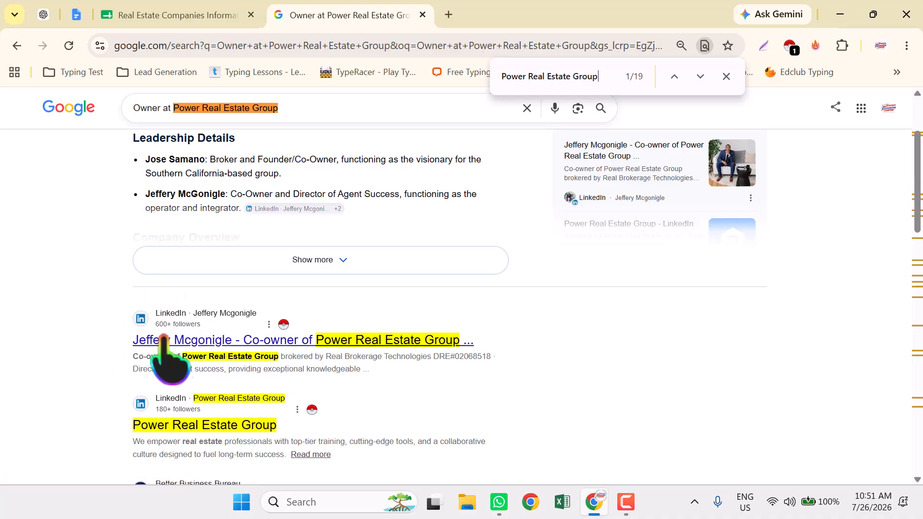
{"action": "scroll", "coordinate": [194, 339], "scroll_direction": "down", "scroll_amount": 5}
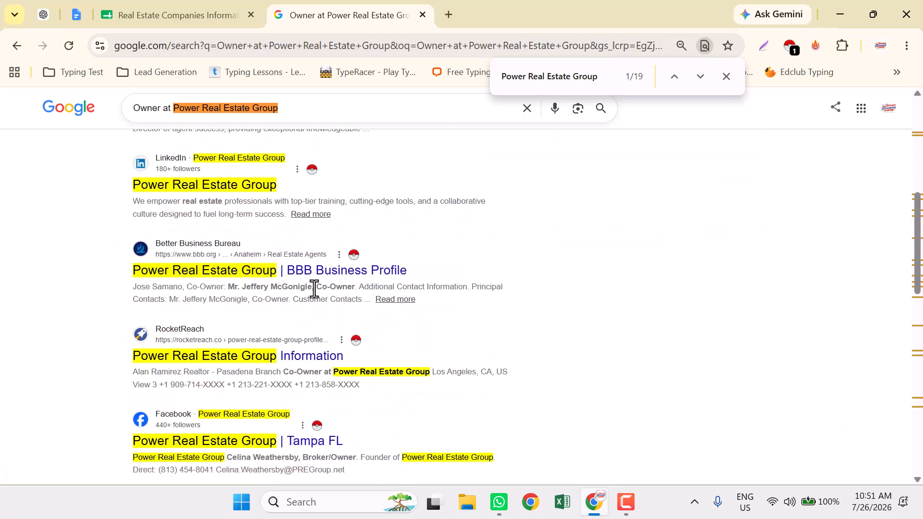
{"action": "scroll", "coordinate": [154, 237], "scroll_direction": "up", "scroll_amount": 3}
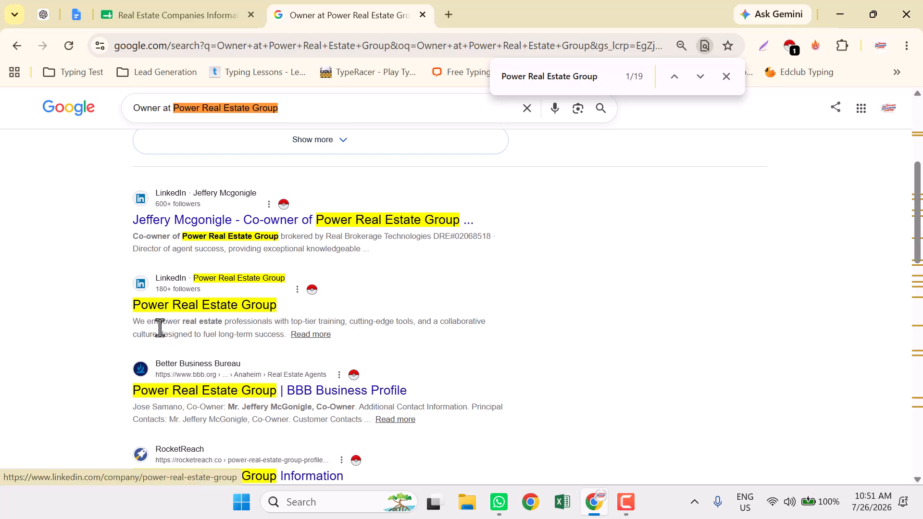
{"action": "scroll", "coordinate": [207, 312], "scroll_direction": "up", "scroll_amount": 5}
{"action": "scroll", "coordinate": [217, 327], "scroll_direction": "down", "scroll_amount": 2}
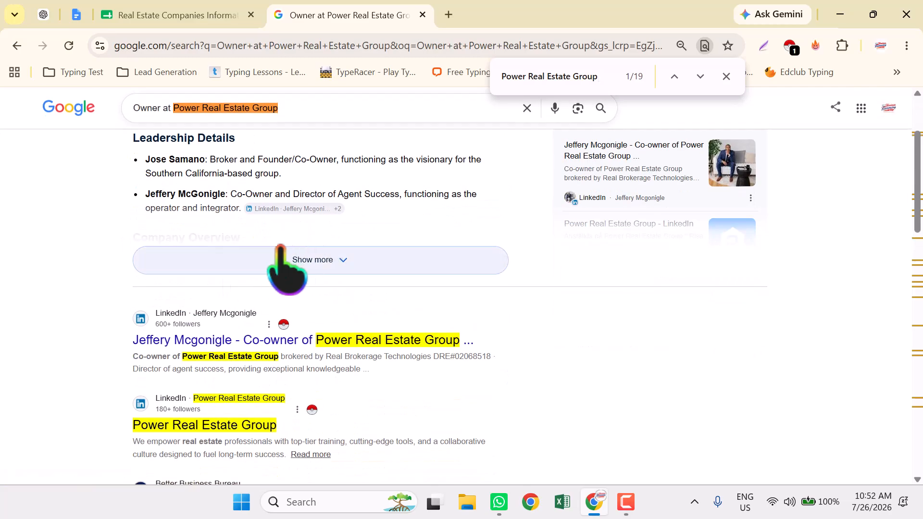
Expand the AI overview, open the co-owner's LinkedIn profile from its cited sources, and dismiss the sign-in prompts
{"action": "left_click", "coordinate": [288, 260]}
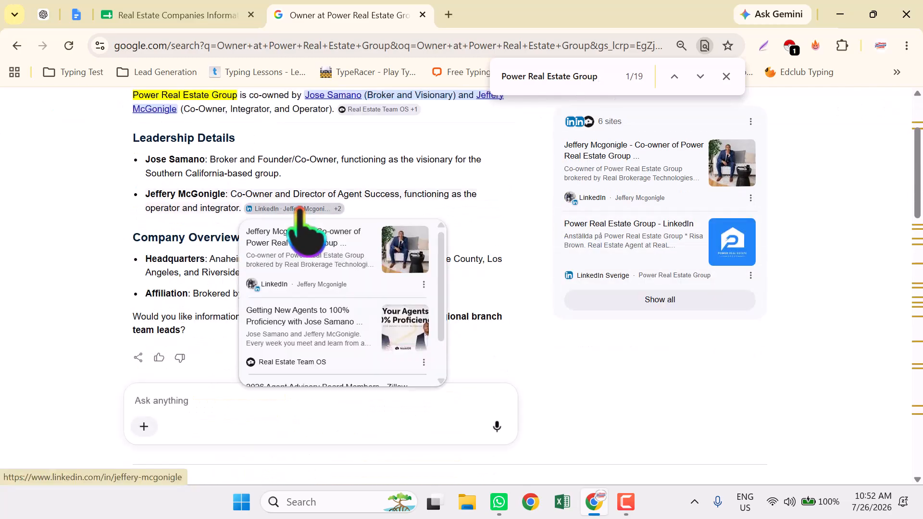
{"action": "scroll", "coordinate": [110, 299], "scroll_direction": "down", "scroll_amount": 5}
{"action": "left_click", "coordinate": [324, 283]}
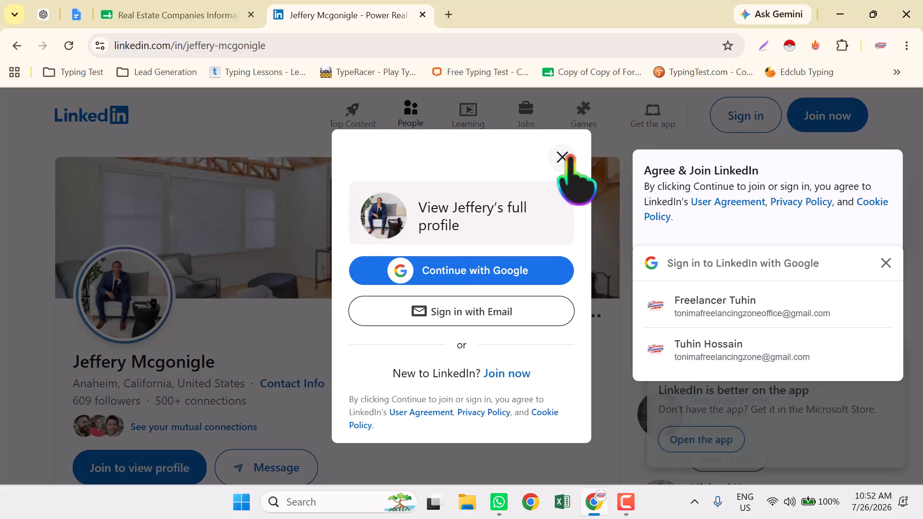
{"action": "left_click", "coordinate": [562, 157]}
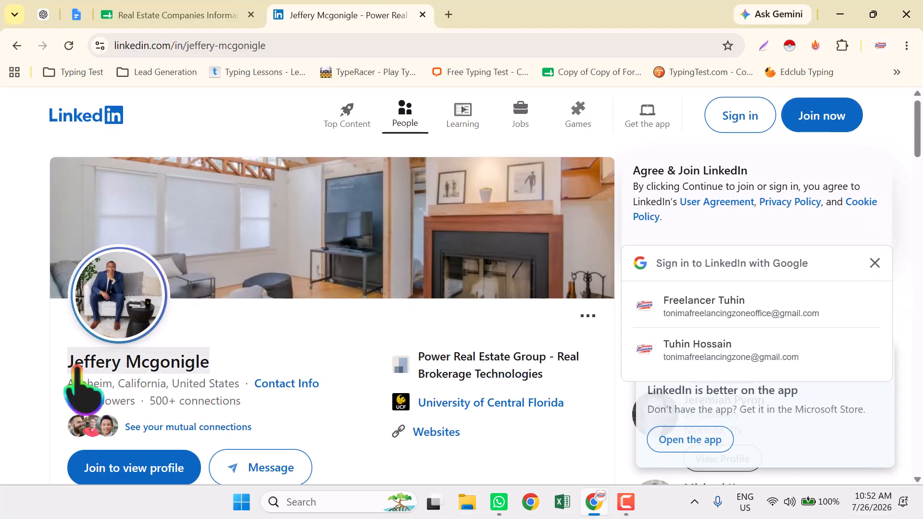
{"action": "left_click", "coordinate": [875, 263]}
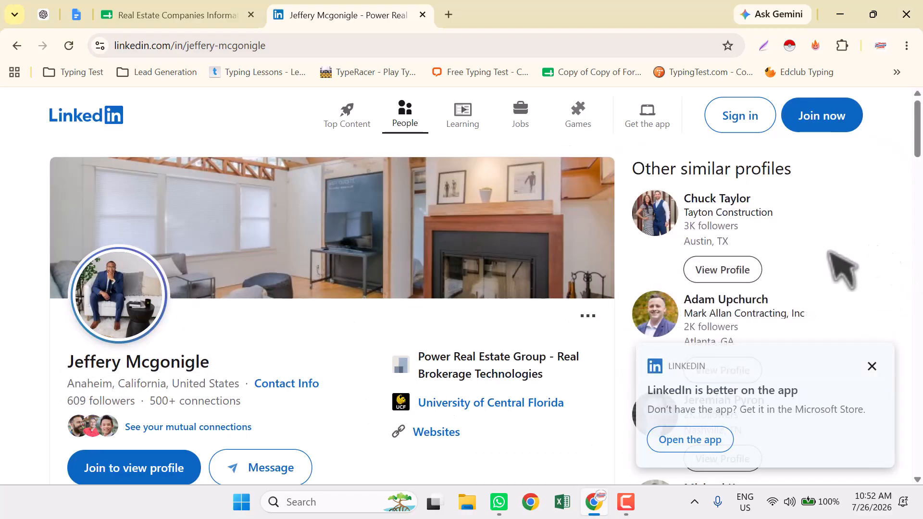
Examine the co-owner's LinkedIn profile and highlight the name and location lines in its header
{"action": "scroll", "coordinate": [679, 319], "scroll_direction": "down", "scroll_amount": 2}
{"action": "scroll", "coordinate": [262, 343], "scroll_direction": "up", "scroll_amount": 2}
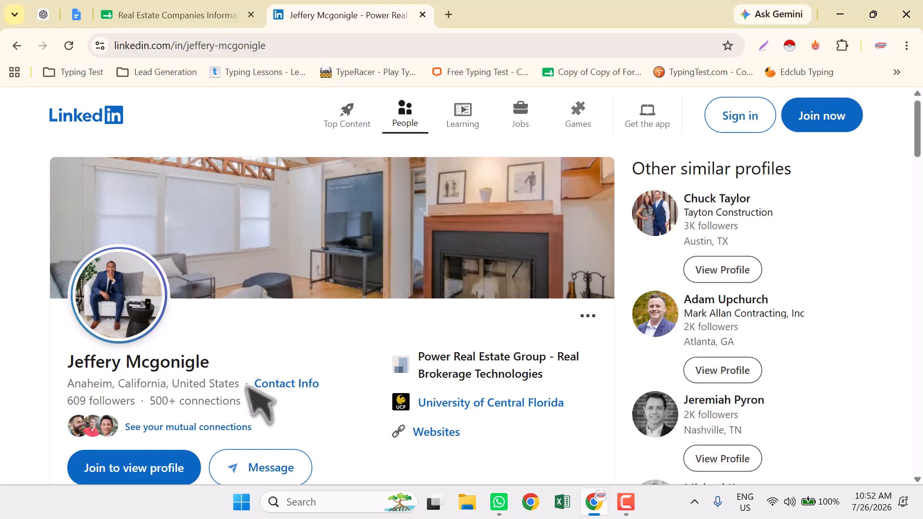
{"action": "left_click_drag", "start_coordinate": [243, 384], "coordinate": [62, 366]}
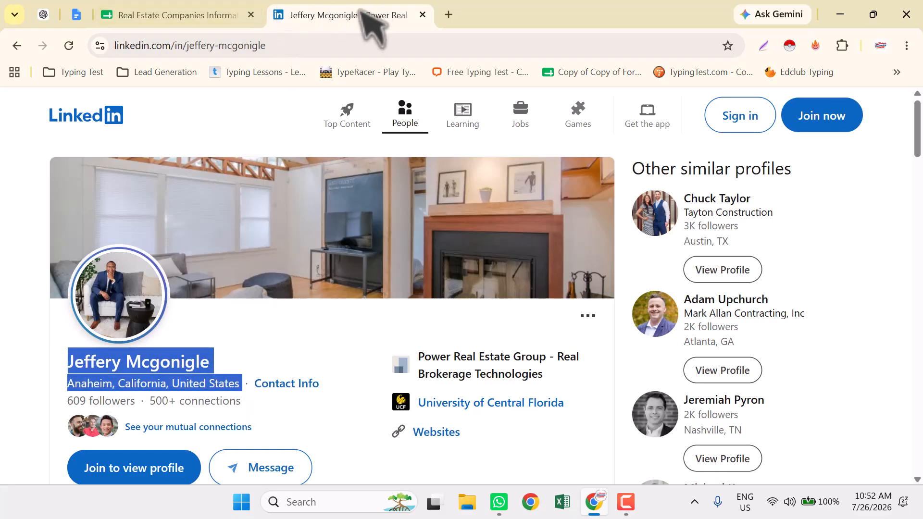
Close the LinkedIn profile and the company spreadsheet, returning to the LinkedIn Account class line in the course outline document
{"action": "left_click", "coordinate": [199, 11]}
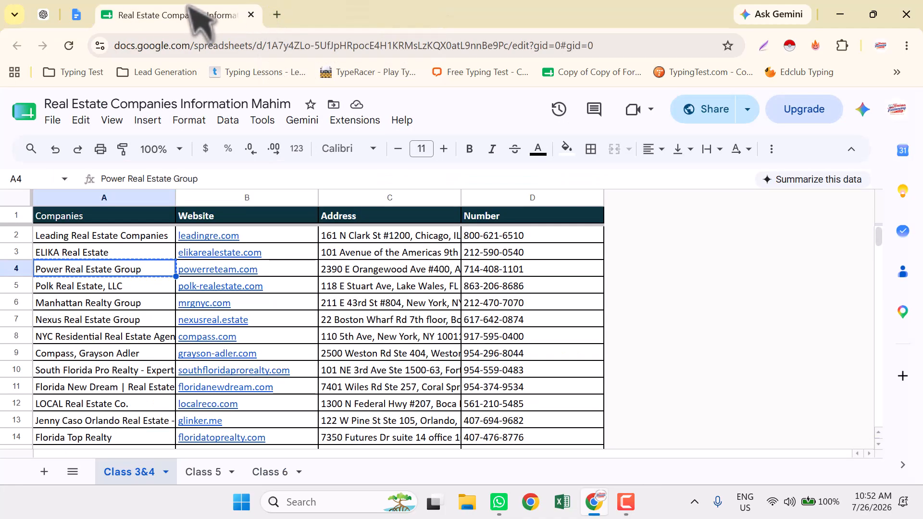
{"action": "key", "text": "ctrl+w"}
{"action": "left_click", "coordinate": [466, 323]}
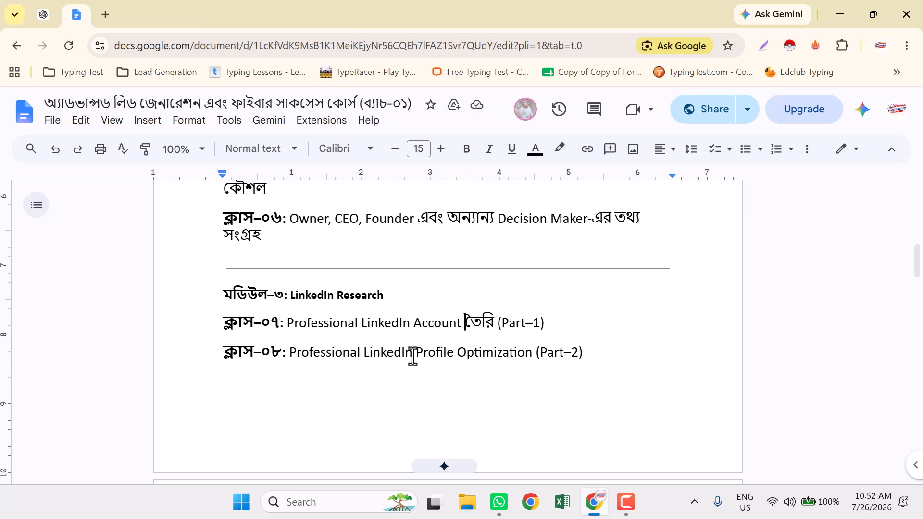
Search Google for "linkedin", open the bd.linkedin.com home page, and dismiss its Google sign-in and app prompts
{"action": "left_click", "coordinate": [105, 14]}
{"action": "type", "text": "lin"}
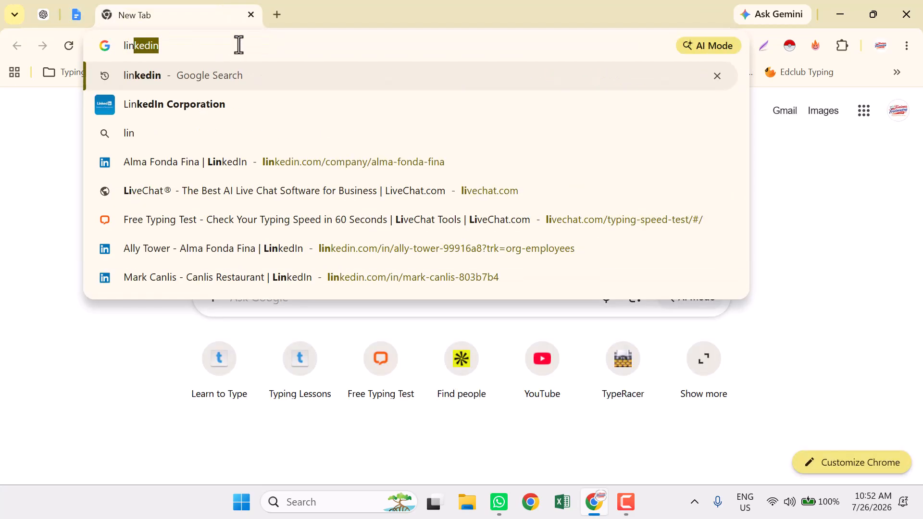
{"action": "type", "text": "kedin"}
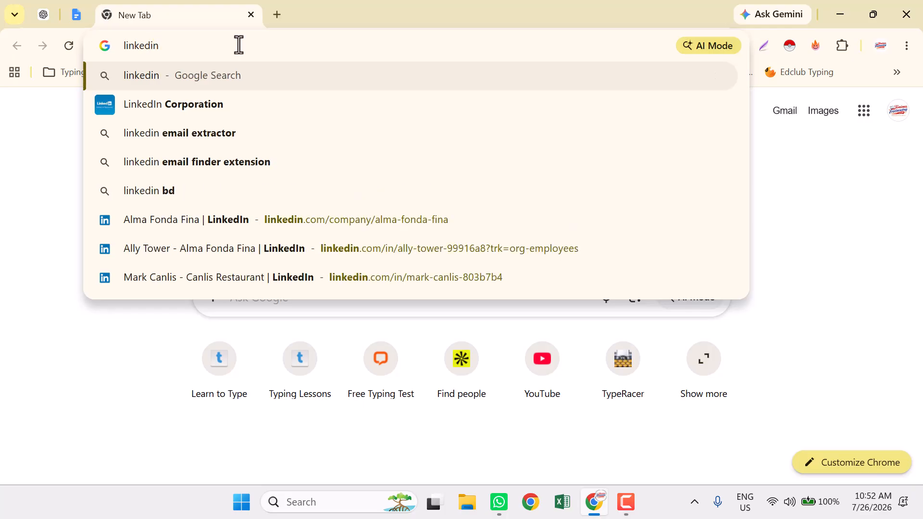
{"action": "key", "text": "Return"}
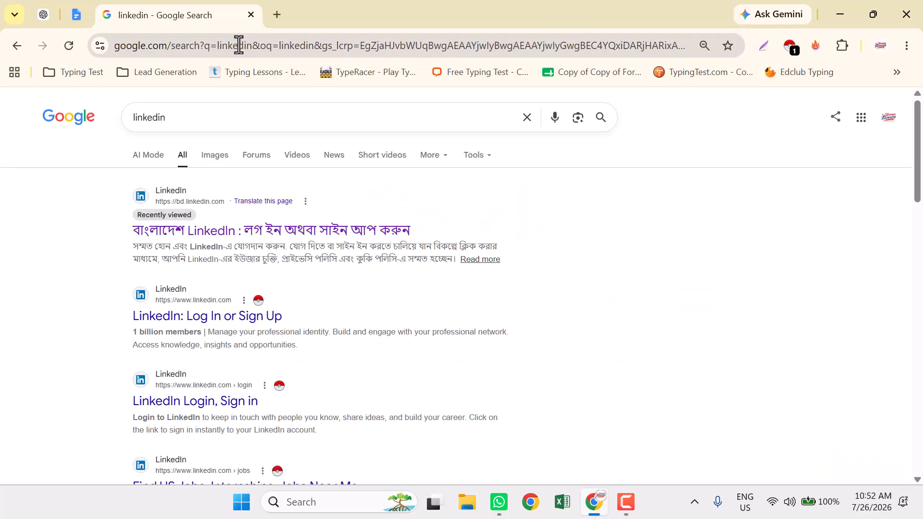
{"action": "left_click", "coordinate": [193, 203]}
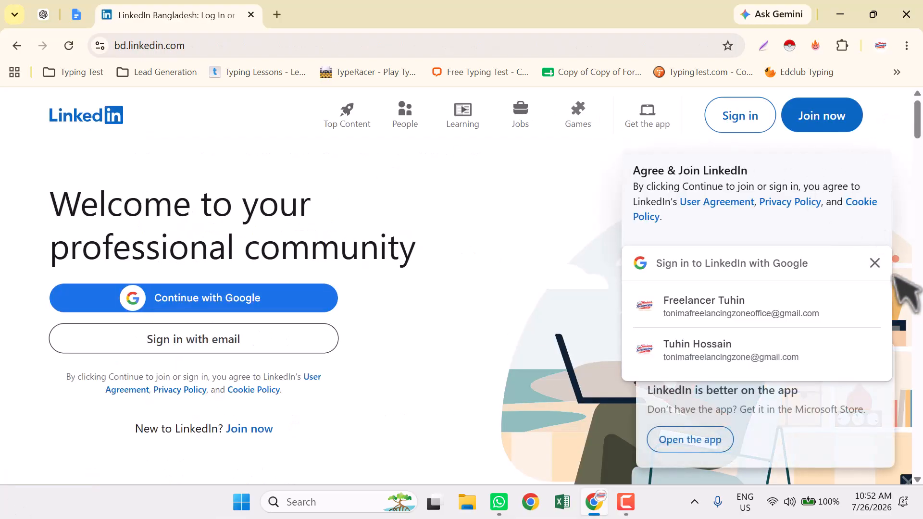
{"action": "left_click", "coordinate": [875, 262]}
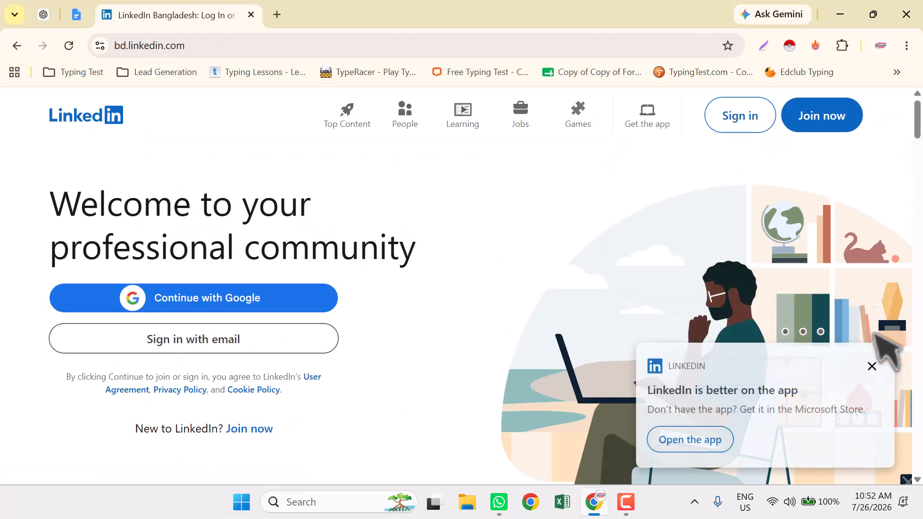
{"action": "left_click", "coordinate": [871, 367]}
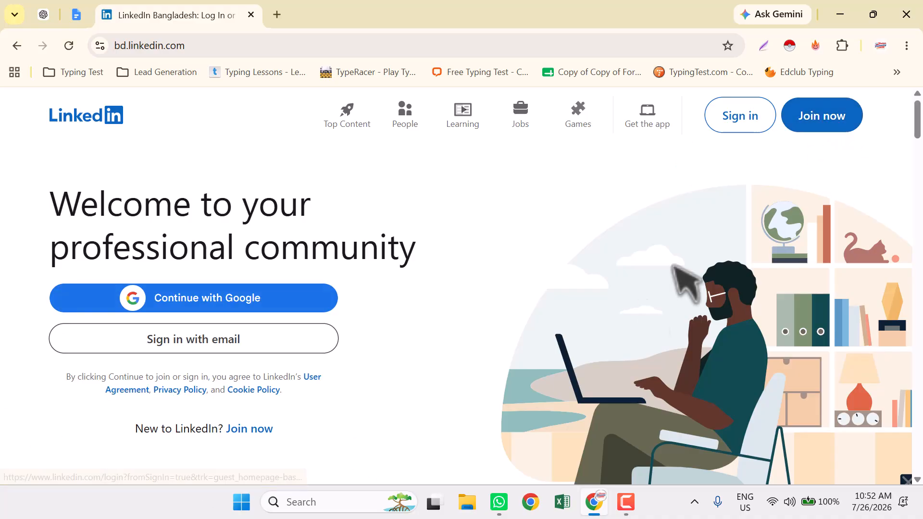
Look over the joining options on the LinkedIn welcome page and try to open the new-member sign-up page
{"action": "scroll", "coordinate": [425, 264], "scroll_direction": "down", "scroll_amount": 2}
{"action": "scroll", "coordinate": [422, 260], "scroll_direction": "up", "scroll_amount": 2}
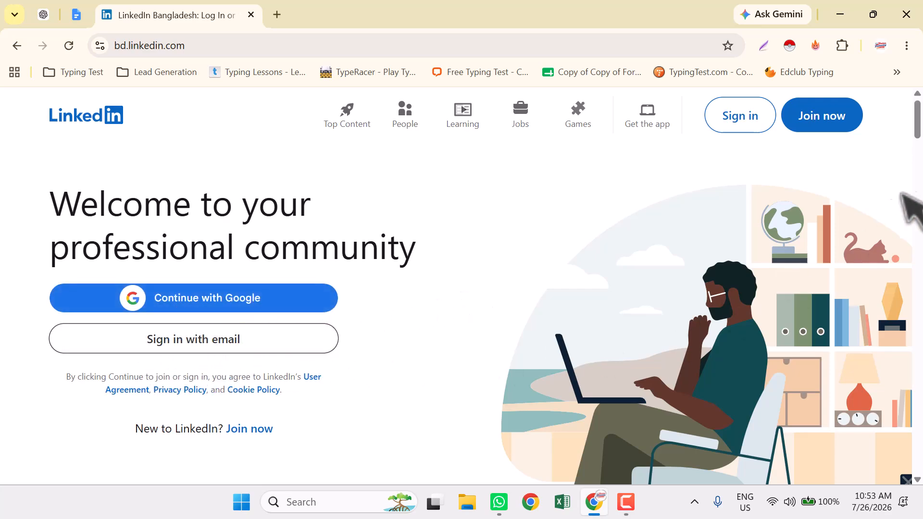
{"action": "scroll", "coordinate": [377, 360], "scroll_direction": "down", "scroll_amount": 2}
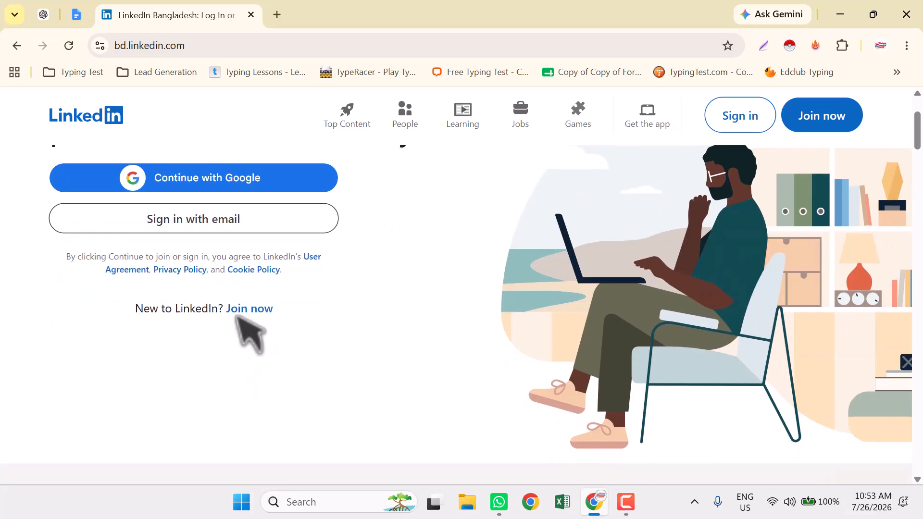
{"action": "scroll", "coordinate": [266, 315], "scroll_direction": "up", "scroll_amount": 2}
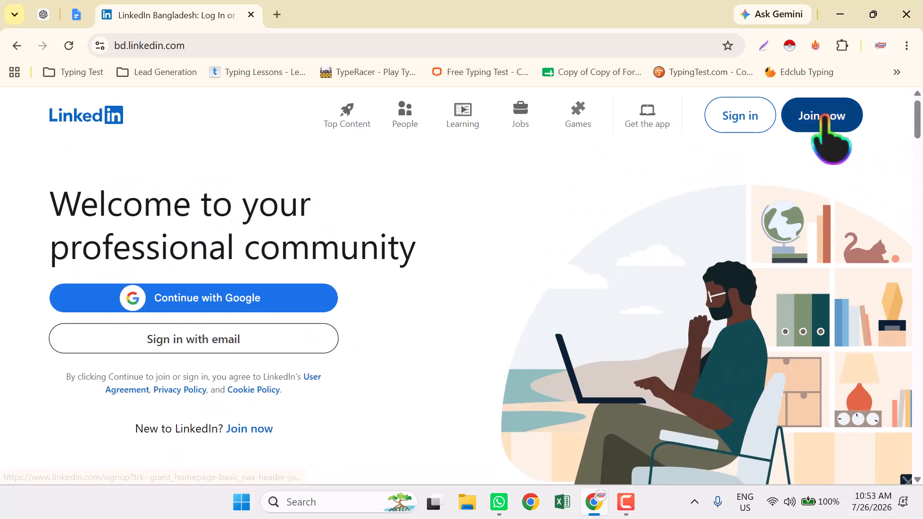
{"action": "left_click", "coordinate": [828, 121]}
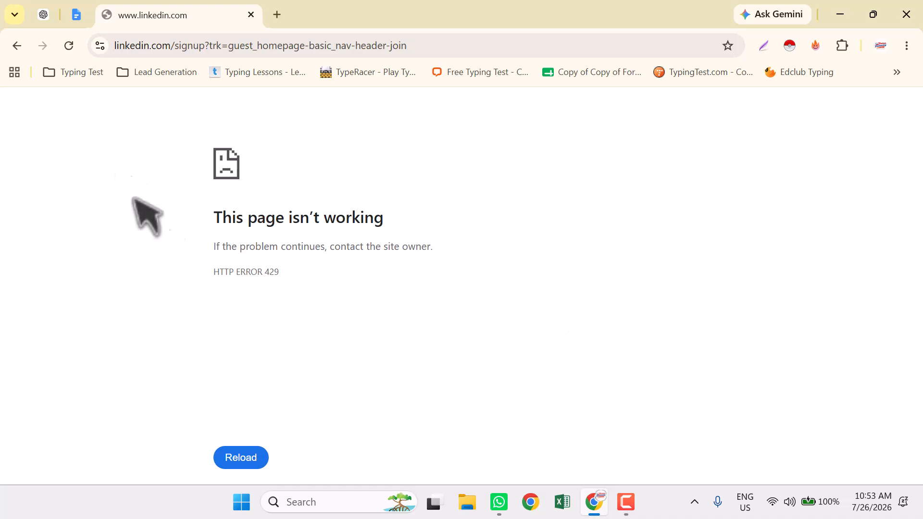
Retry the failed sign-up page, return to the LinkedIn home page, and open the new-member email and password form from there
{"action": "left_click", "coordinate": [68, 45]}
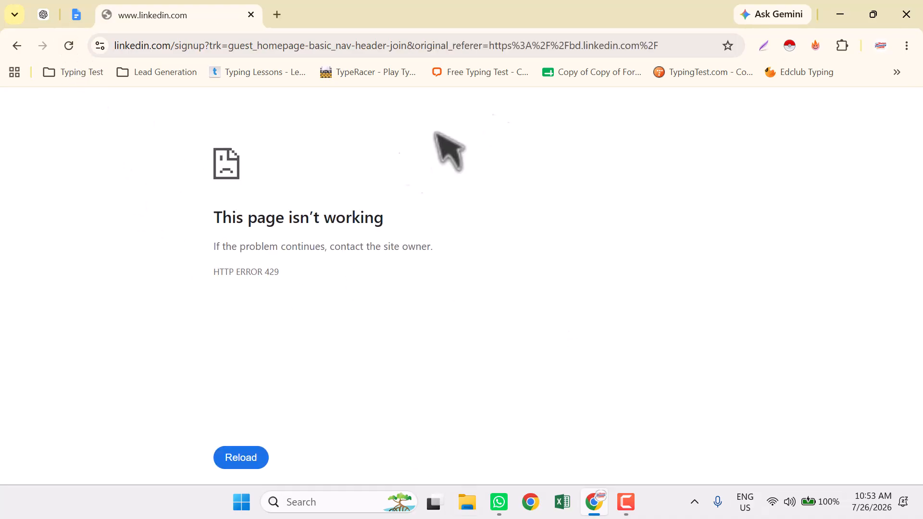
{"action": "left_click", "coordinate": [17, 45]}
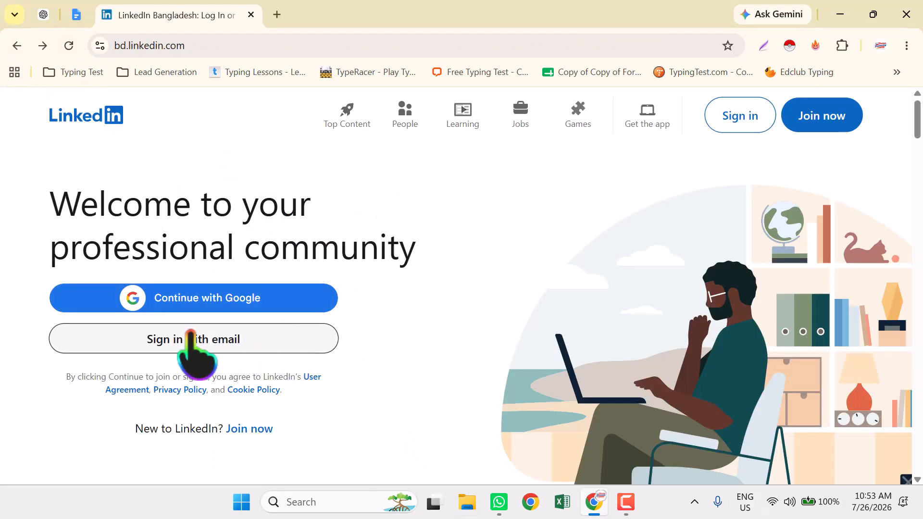
{"action": "left_click", "coordinate": [251, 435]}
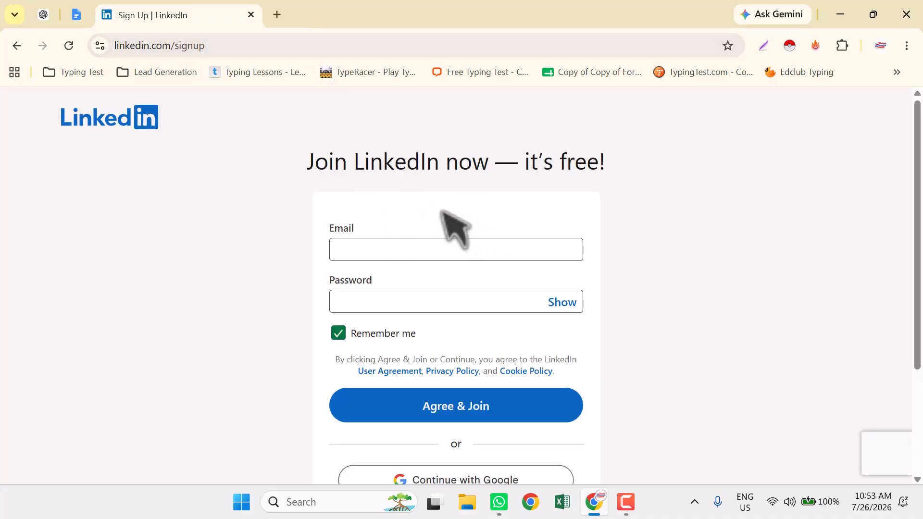
{"action": "scroll", "coordinate": [294, 226], "scroll_direction": "down", "scroll_amount": 3}
{"action": "scroll", "coordinate": [481, 179], "scroll_direction": "up", "scroll_amount": 3}
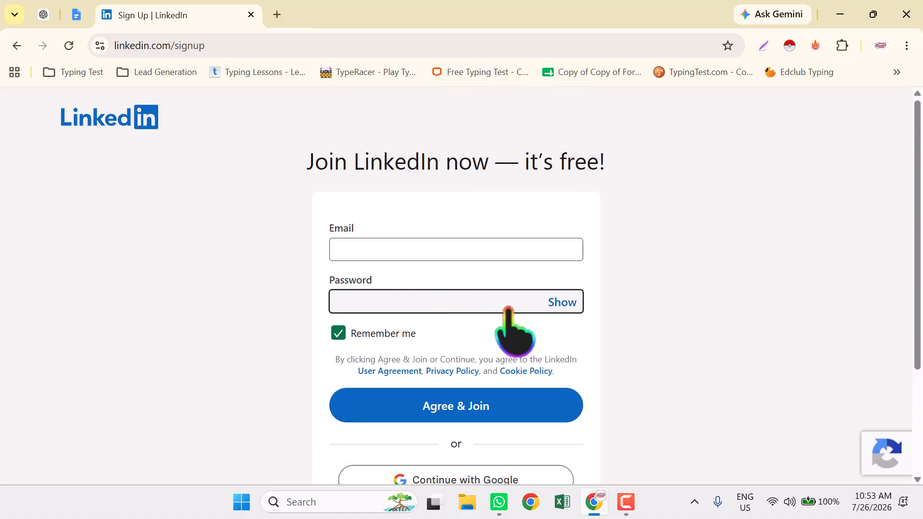
{"action": "scroll", "coordinate": [604, 320], "scroll_direction": "down", "scroll_amount": 3}
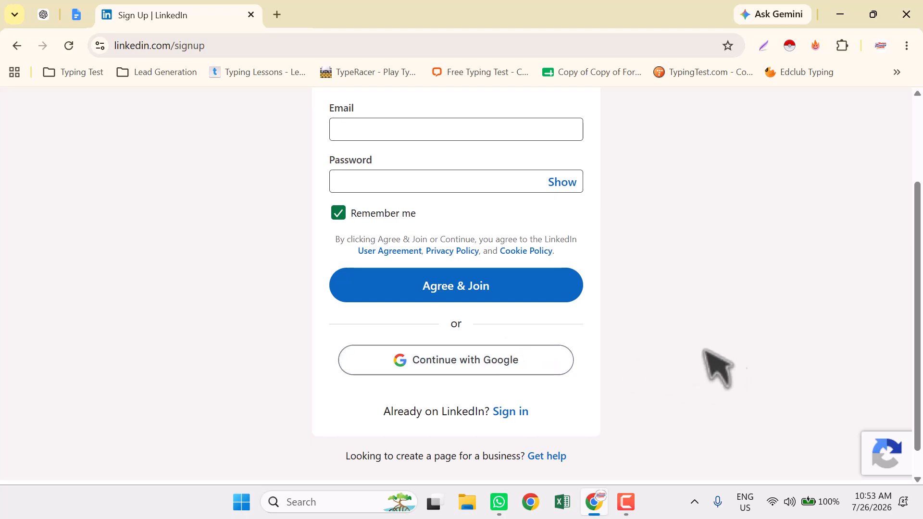
{"action": "scroll", "coordinate": [550, 366], "scroll_direction": "down", "scroll_amount": 1}
{"action": "scroll", "coordinate": [546, 371], "scroll_direction": "up", "scroll_amount": 3}
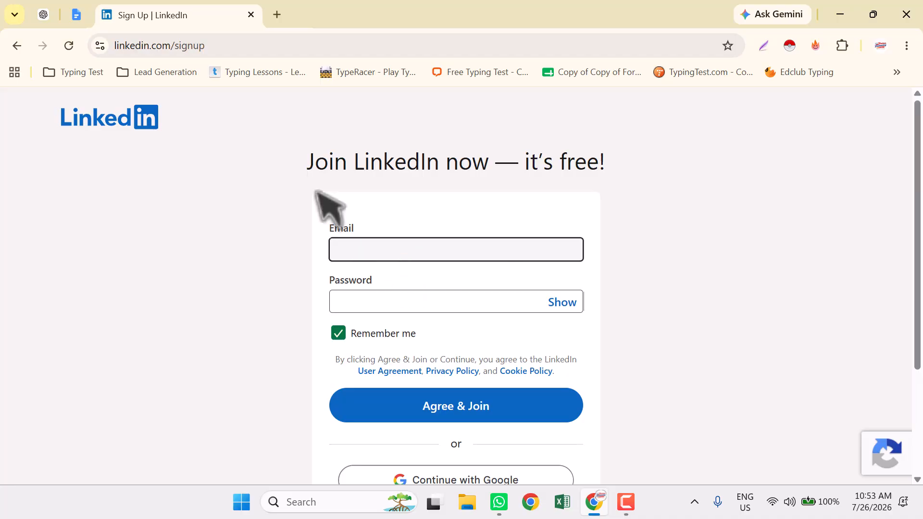
Copy the signed-in Google account's e-mail address from a new tab and paste it into the sign-up form's Email field
{"action": "left_click", "coordinate": [427, 252]}
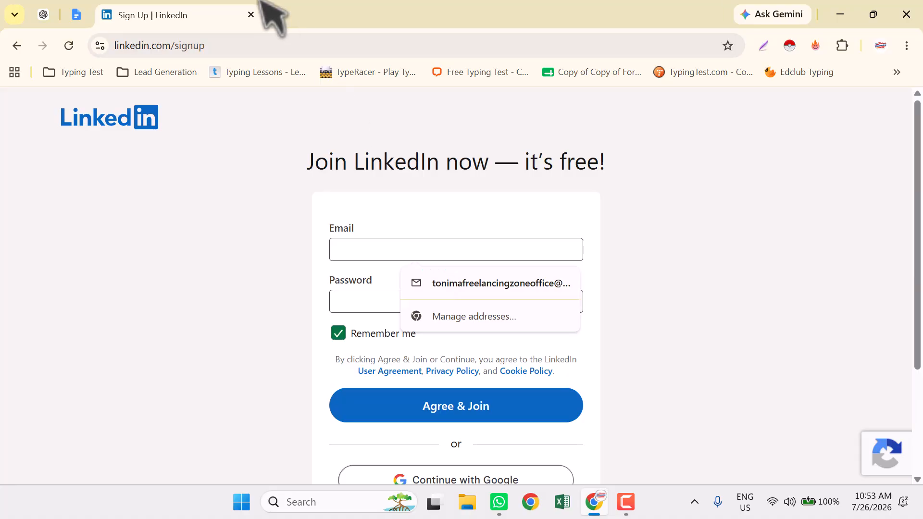
{"action": "left_click", "coordinate": [277, 14]}
{"action": "left_click", "coordinate": [898, 112]}
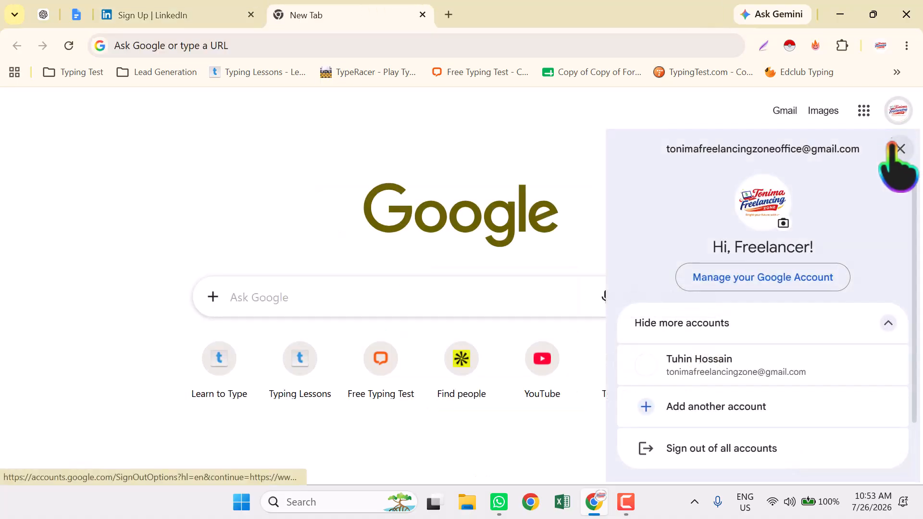
{"action": "triple_click", "coordinate": [729, 156]}
{"action": "key", "text": "ctrl+c"}
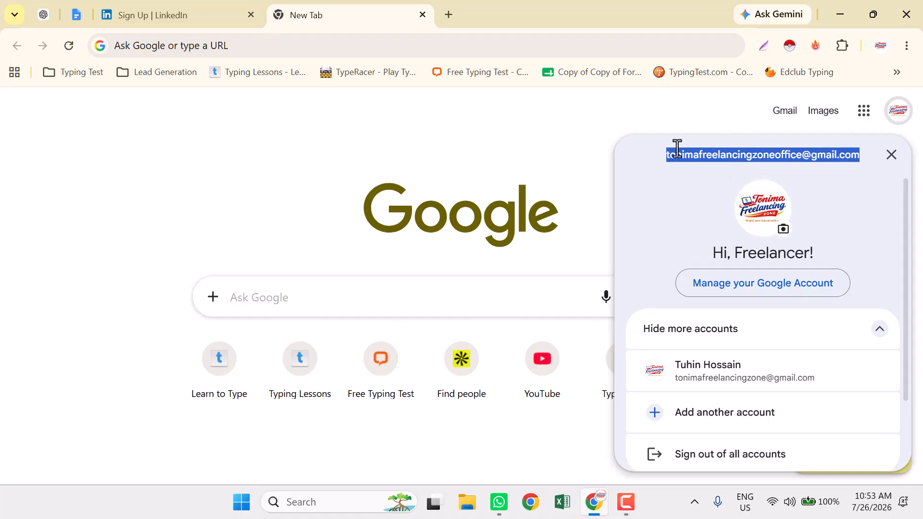
{"action": "left_click", "coordinate": [202, 3]}
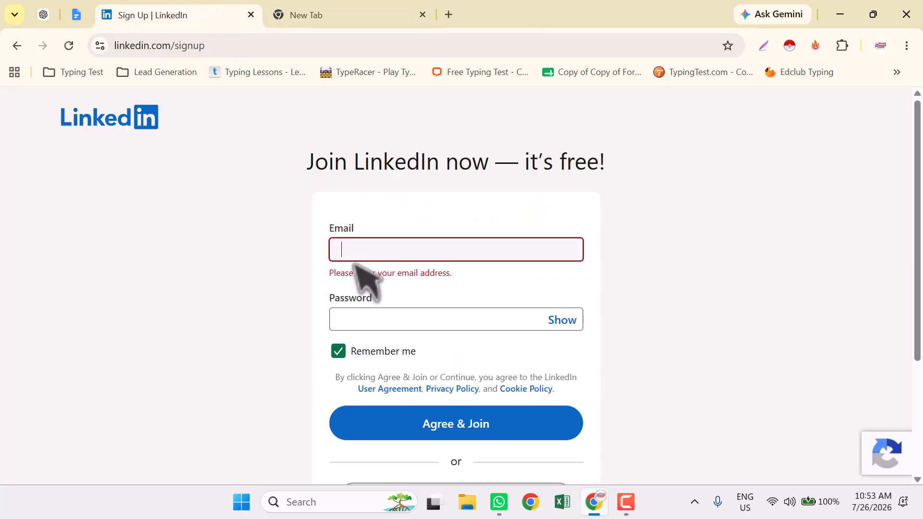
{"action": "left_click", "coordinate": [380, 253]}
{"action": "key", "text": "ctrl+v"}
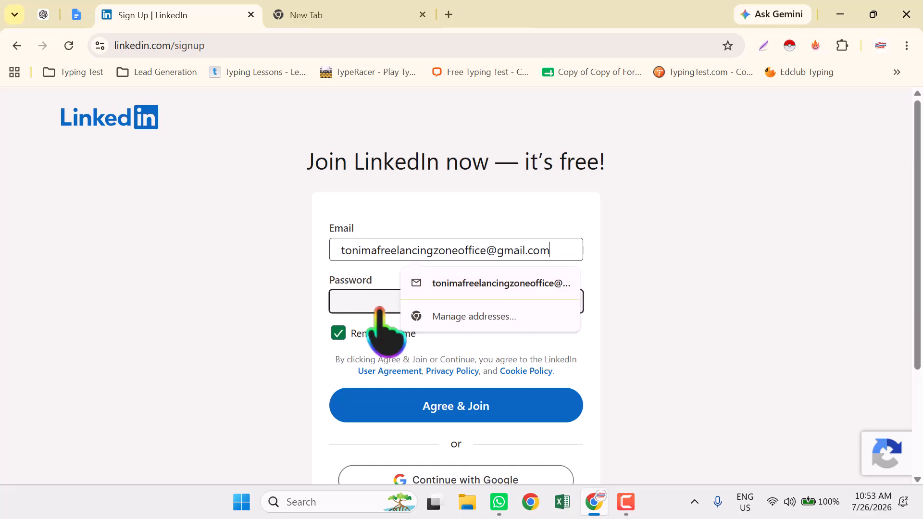
Decline the suggested strong password, enter a self-chosen account password, and reveal it for checking
{"action": "left_click", "coordinate": [380, 310]}
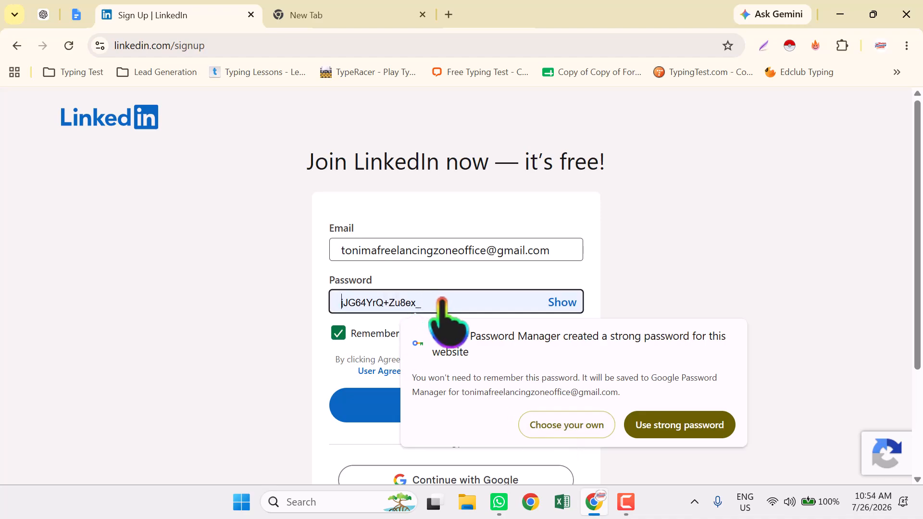
{"action": "left_click", "coordinate": [570, 430]}
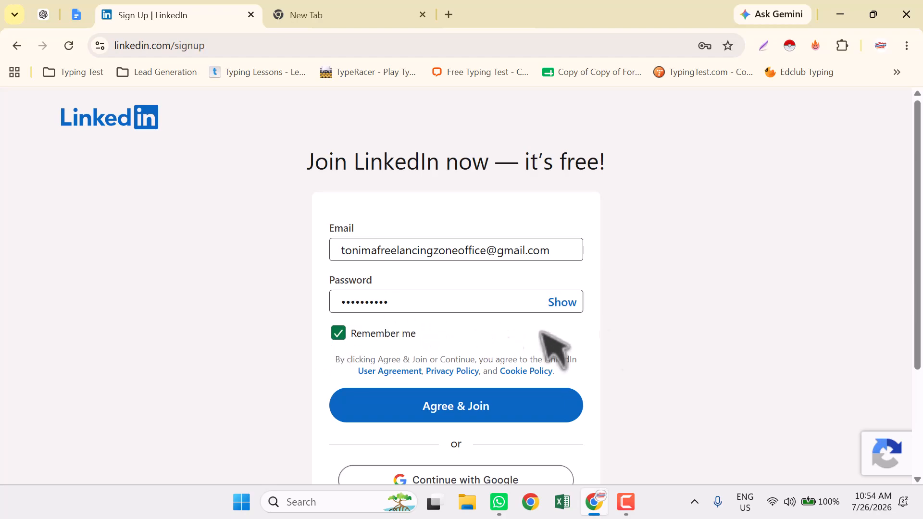
{"action": "left_click", "coordinate": [562, 303]}
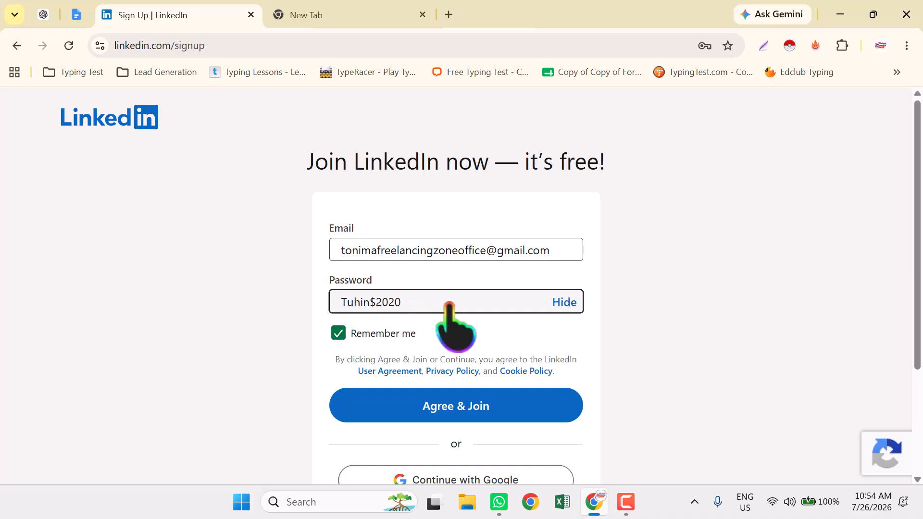
{"action": "left_click", "coordinate": [339, 329]}
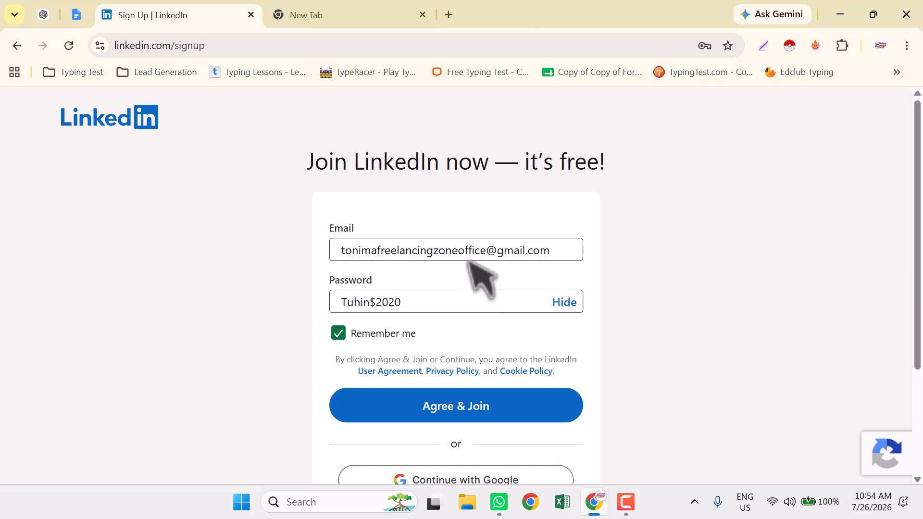
Mask the password again and submit the sign-up form by agreeing to join
{"action": "scroll", "coordinate": [389, 322], "scroll_direction": "down", "scroll_amount": 3}
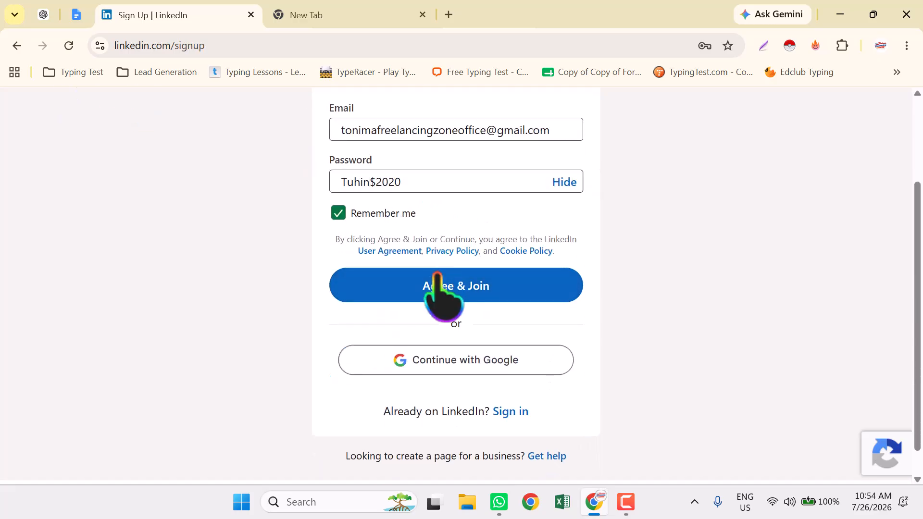
{"action": "scroll", "coordinate": [440, 269], "scroll_direction": "up", "scroll_amount": 3}
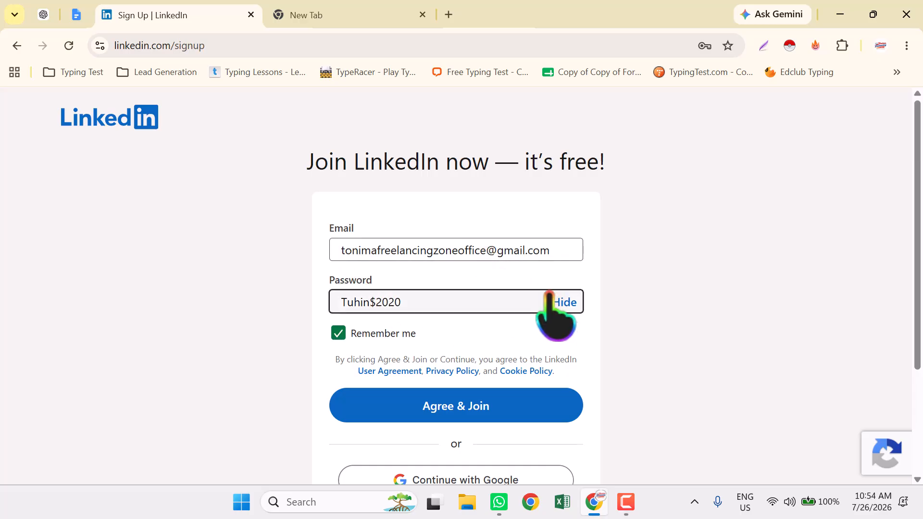
{"action": "left_click", "coordinate": [564, 303]}
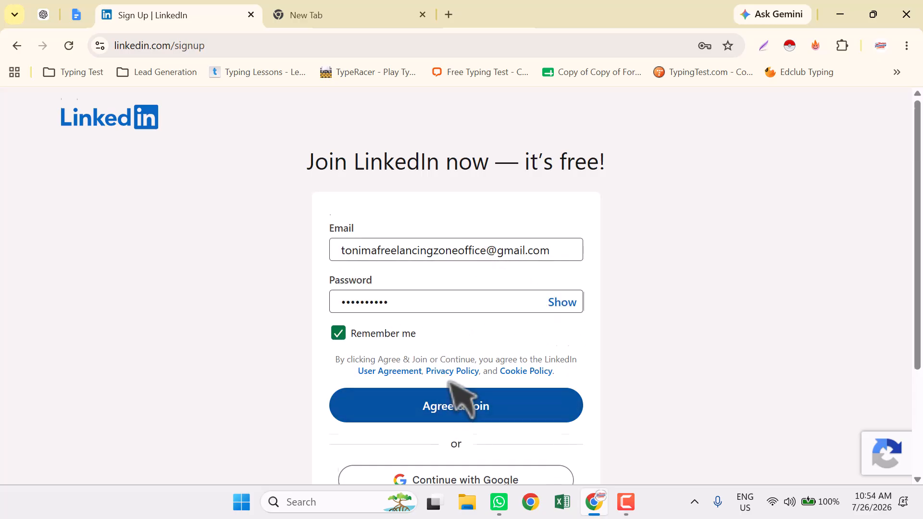
{"action": "scroll", "coordinate": [451, 385], "scroll_direction": "down", "scroll_amount": 3}
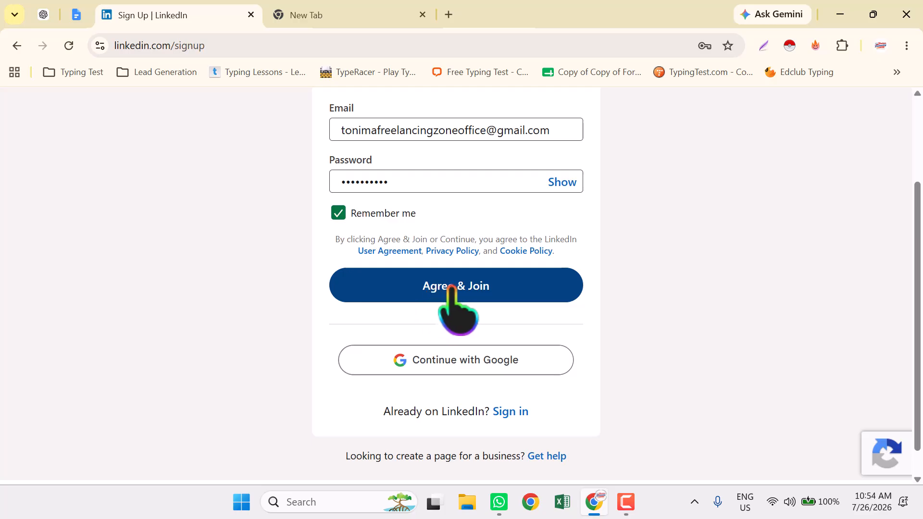
{"action": "left_click", "coordinate": [431, 295]}
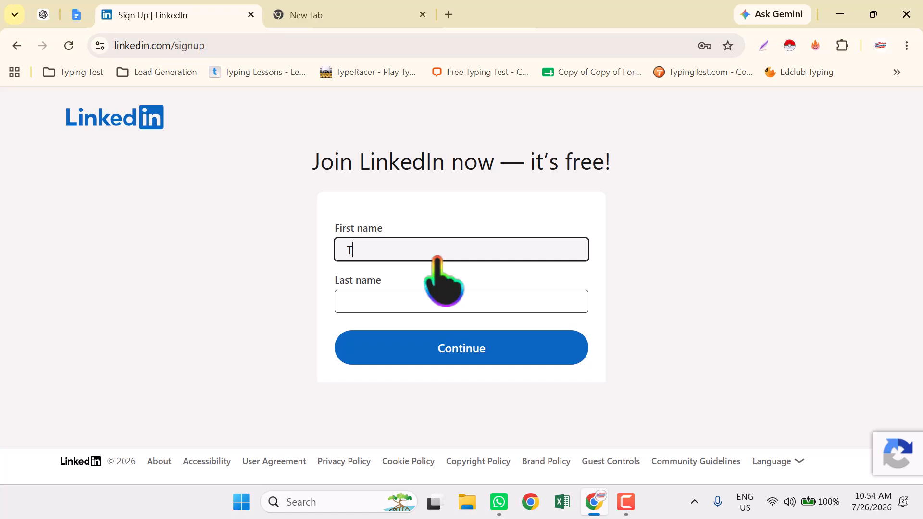
Enter the new member's first and last name and continue to the security verification
{"action": "type", "text": "uhin"}
{"action": "key", "text": "Tab"}
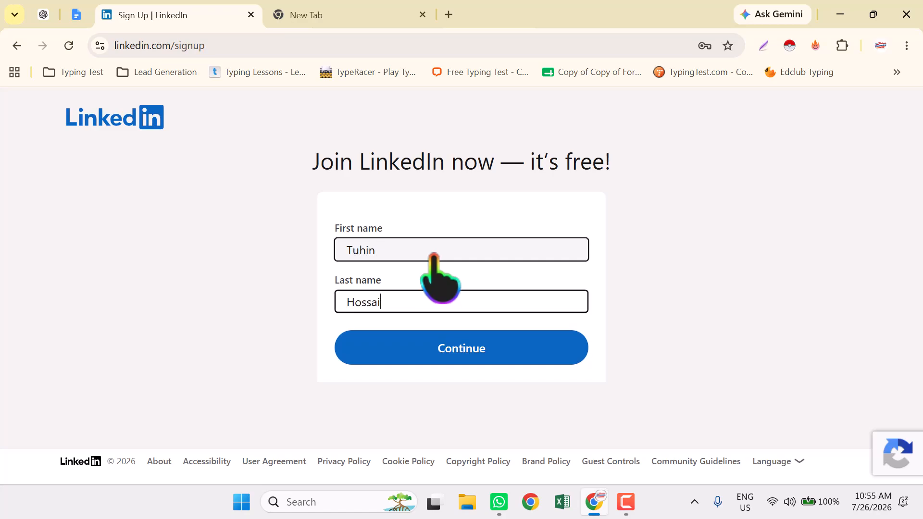
{"action": "left_click", "coordinate": [434, 254]}
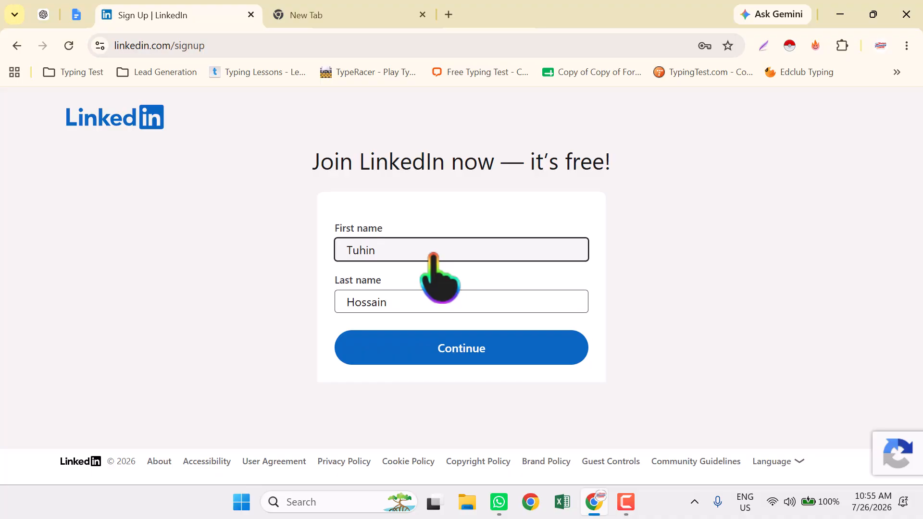
{"action": "left_click", "coordinate": [419, 298]}
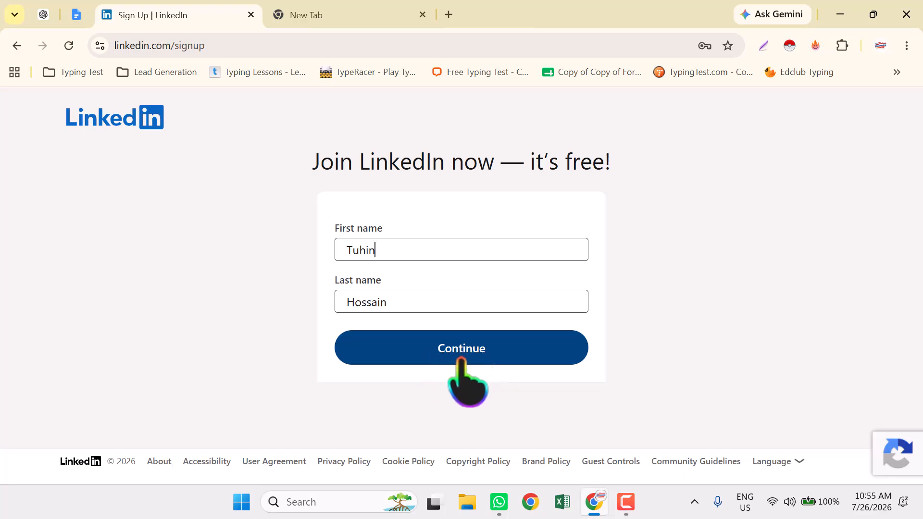
{"action": "left_click", "coordinate": [626, 503]}
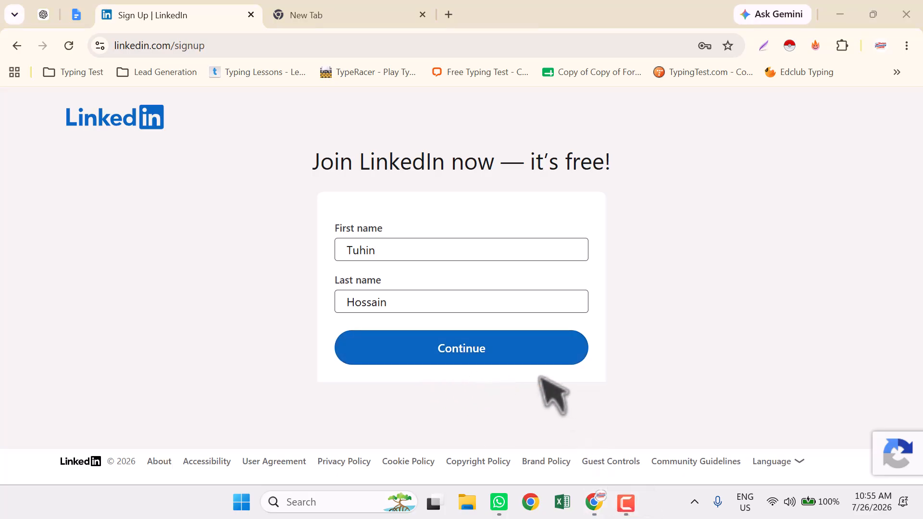
{"action": "left_click", "coordinate": [478, 353]}
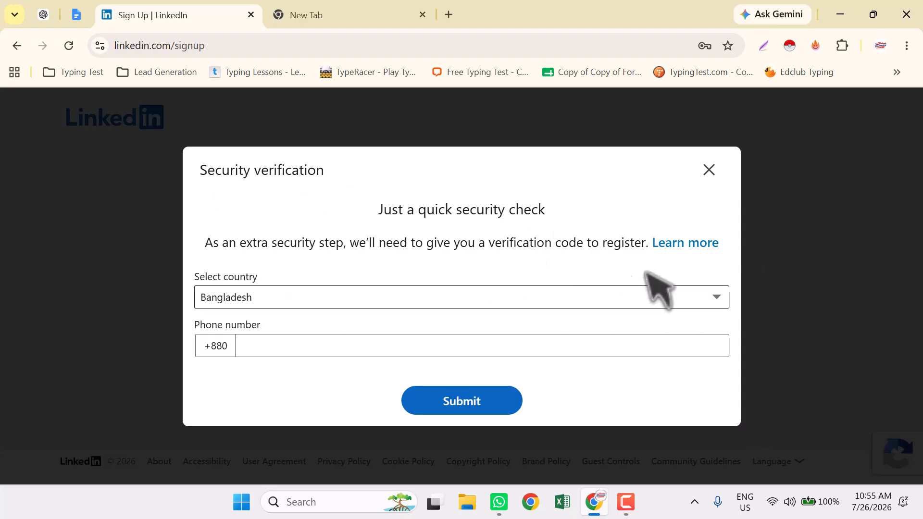
Select Bangladesh as the country, enter the member's phone number, and submit it for the security check
{"action": "left_click", "coordinate": [716, 301]}
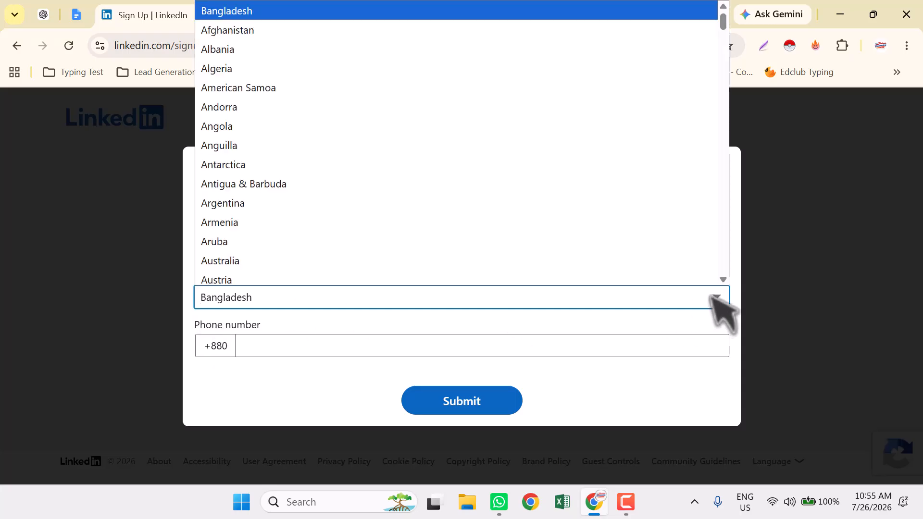
{"action": "left_click", "coordinate": [237, 8]}
{"action": "left_click", "coordinate": [269, 350]}
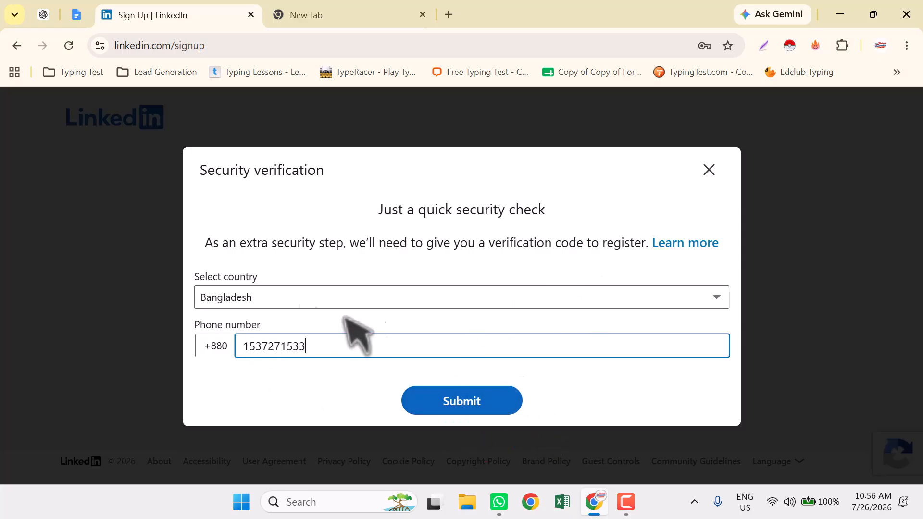
{"action": "left_click", "coordinate": [477, 403]}
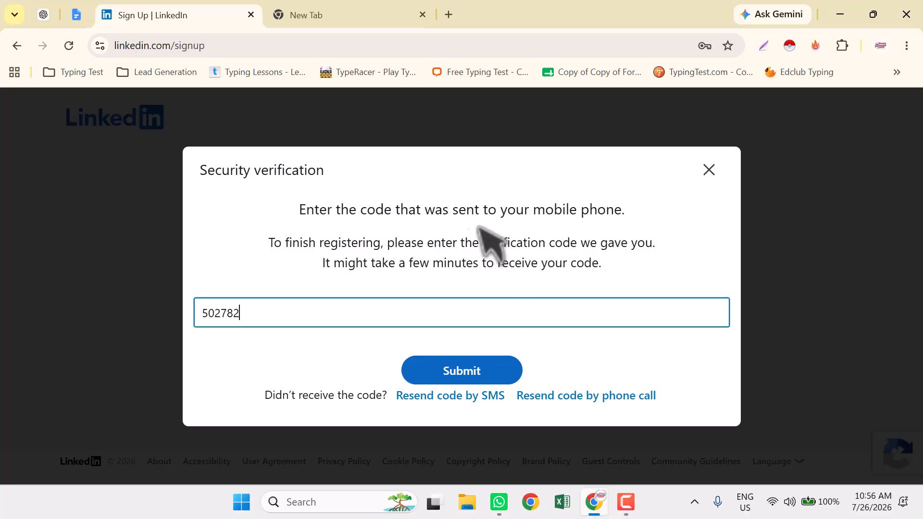
Enter and submit the verification code sent to the phone, and save the account password in the browser
{"action": "left_click", "coordinate": [460, 371]}
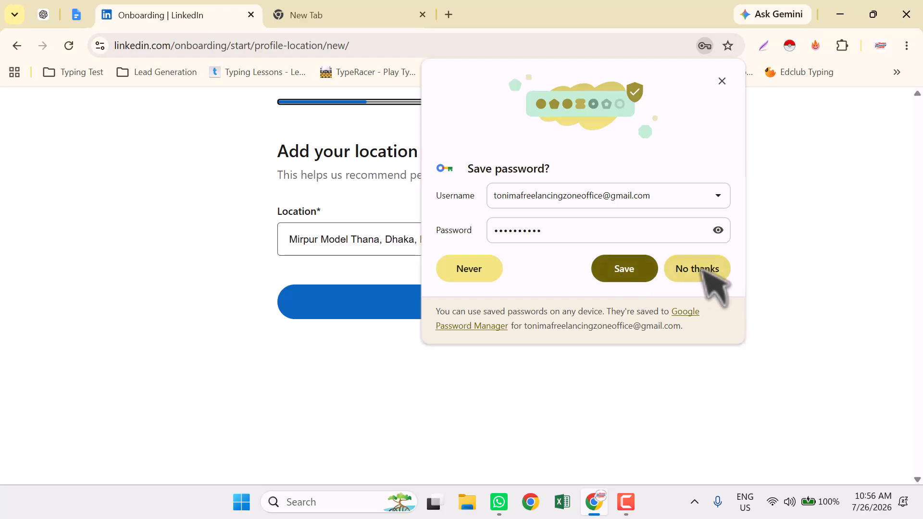
{"action": "left_click", "coordinate": [624, 268]}
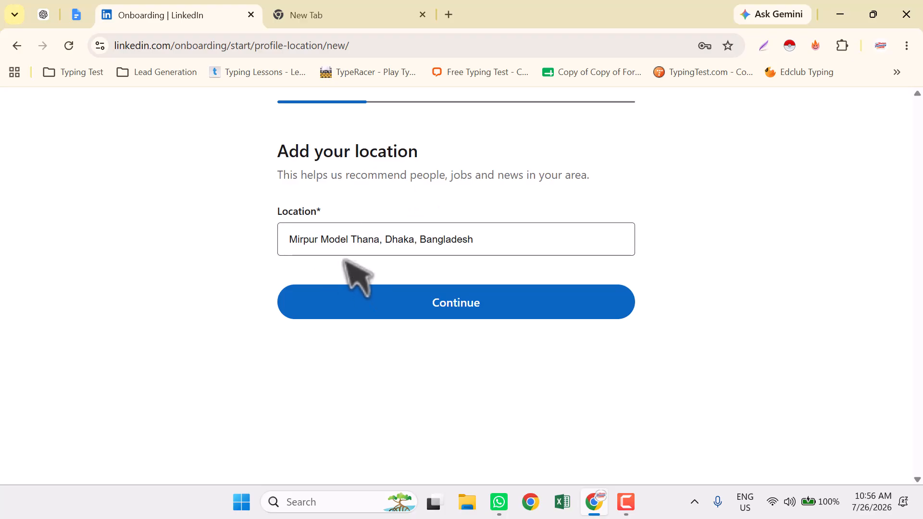
Replace the suggested location with Rajbari District, Dhaka, Bangladesh and continue to the experience page
{"action": "left_click_drag", "start_coordinate": [474, 240], "coordinate": [280, 226]}
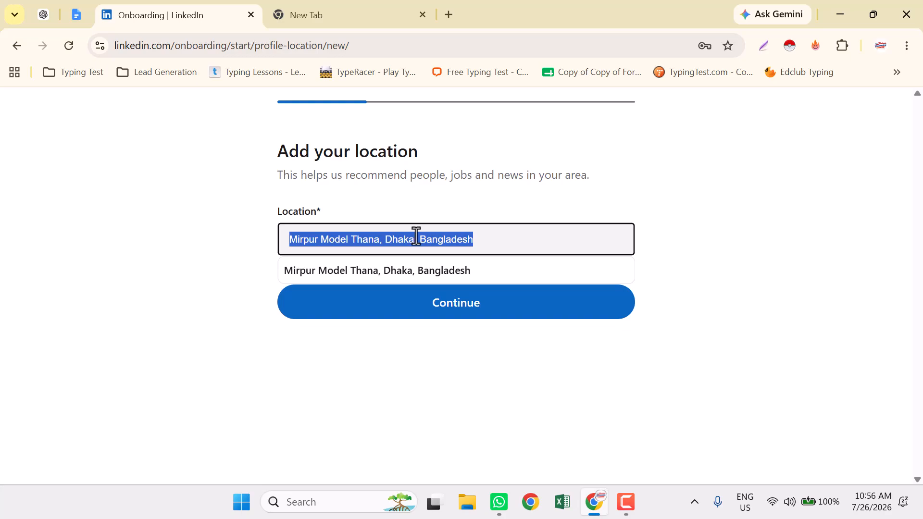
{"action": "key", "text": "BackSpace"}
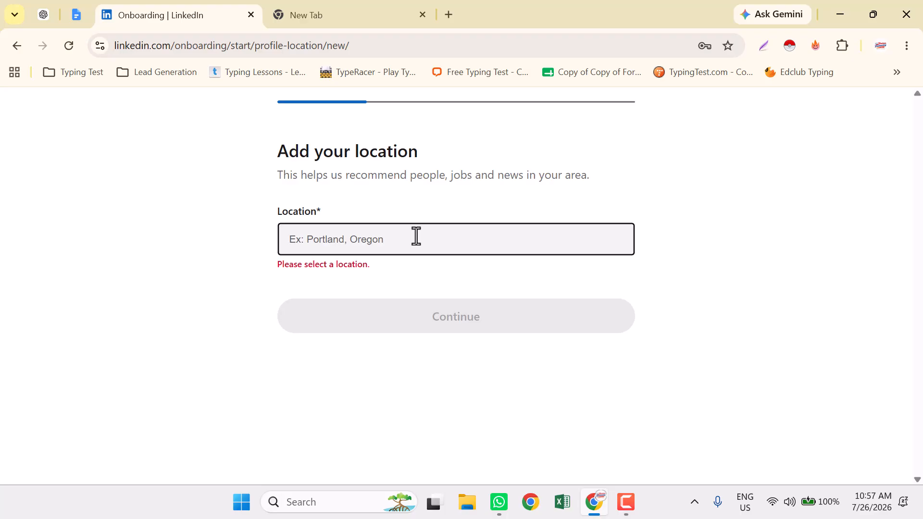
{"action": "type", "text": "Re"}
{"action": "key", "text": "BackSpace"}
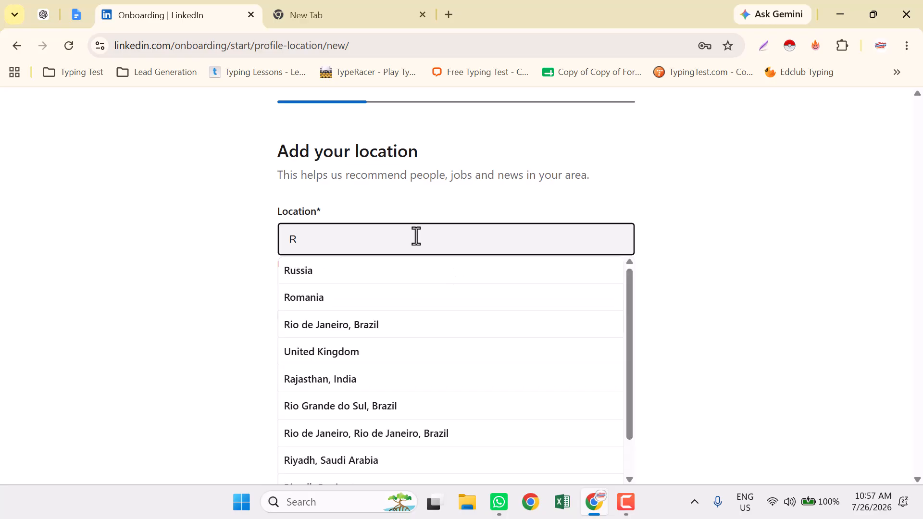
{"action": "type", "text": "ajba"}
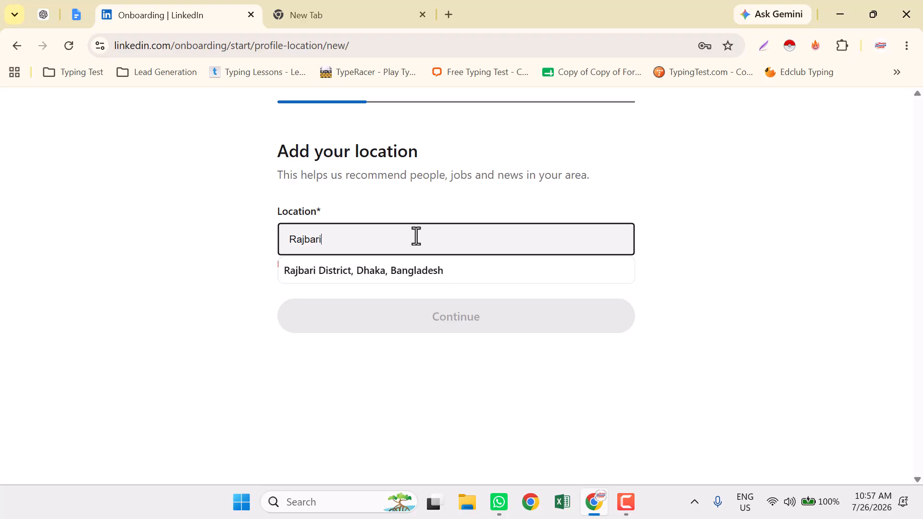
{"action": "type", "text": "ri, pang"}
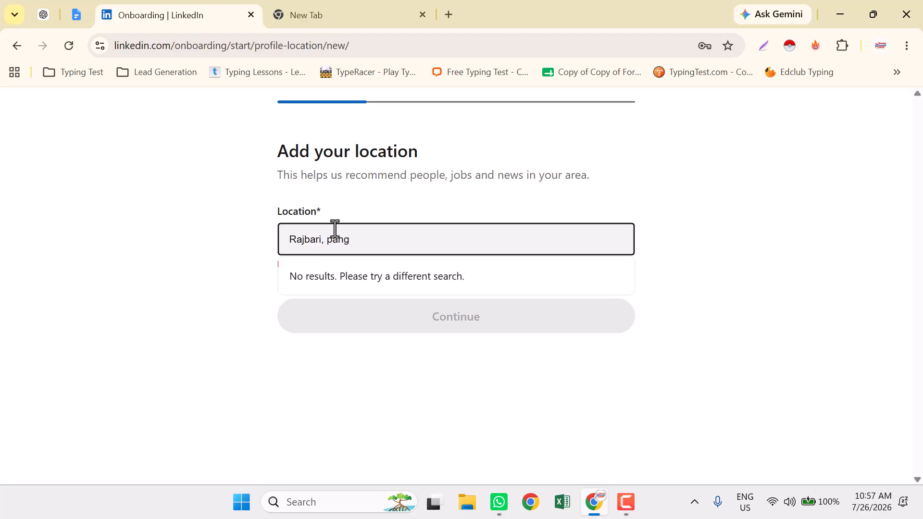
{"action": "key", "text": "BackSpace"}
{"action": "key", "text": "BackSpace"}
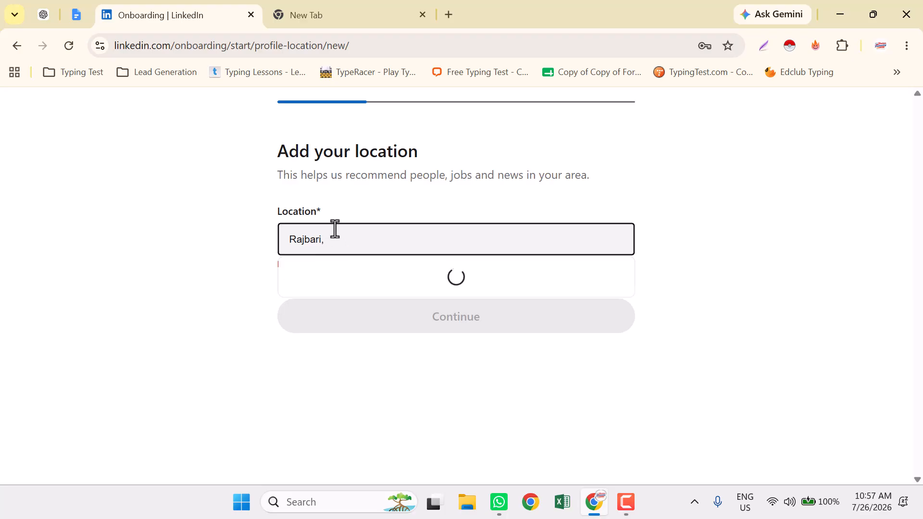
{"action": "left_click", "coordinate": [325, 271]}
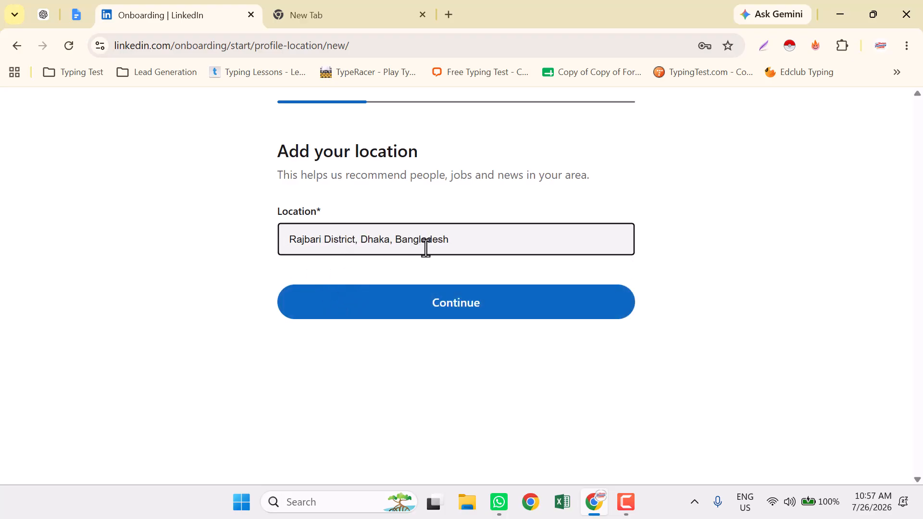
{"action": "left_click", "coordinate": [441, 310]}
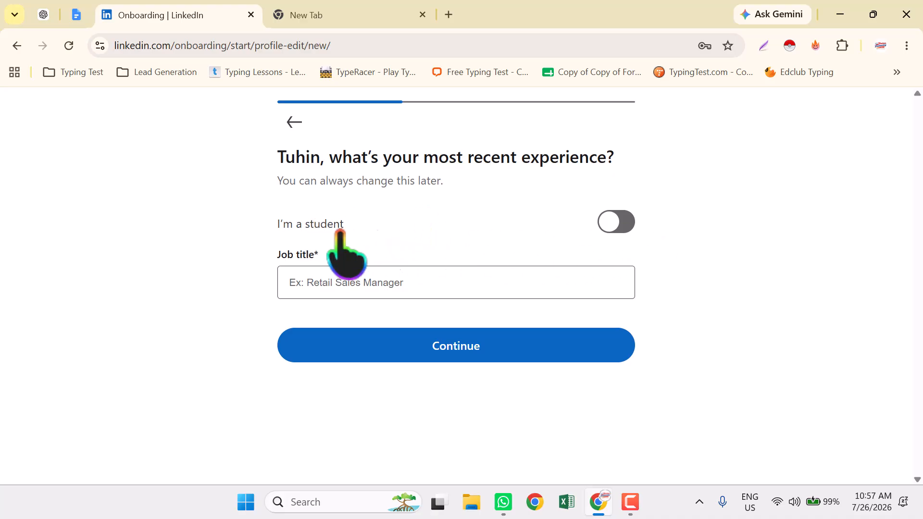
Switch on the student option to review its education fields, and switch it off again
{"action": "left_click", "coordinate": [621, 223]}
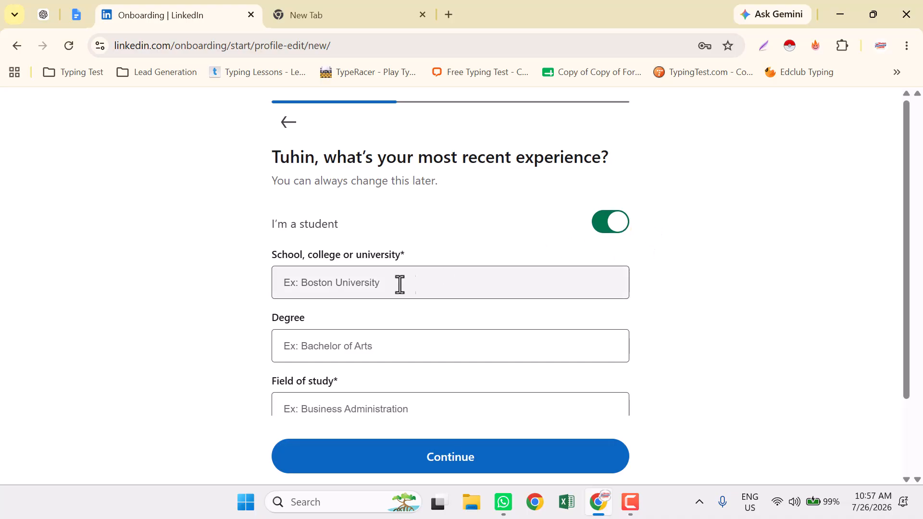
{"action": "scroll", "coordinate": [297, 341], "scroll_direction": "down", "scroll_amount": 2}
{"action": "scroll", "coordinate": [495, 300], "scroll_direction": "down", "scroll_amount": 1}
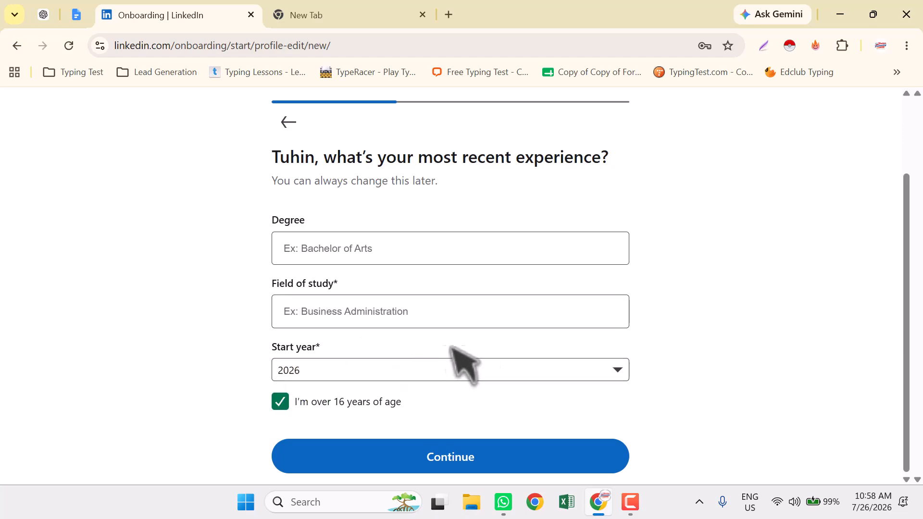
{"action": "scroll", "coordinate": [596, 299], "scroll_direction": "up", "scroll_amount": 2}
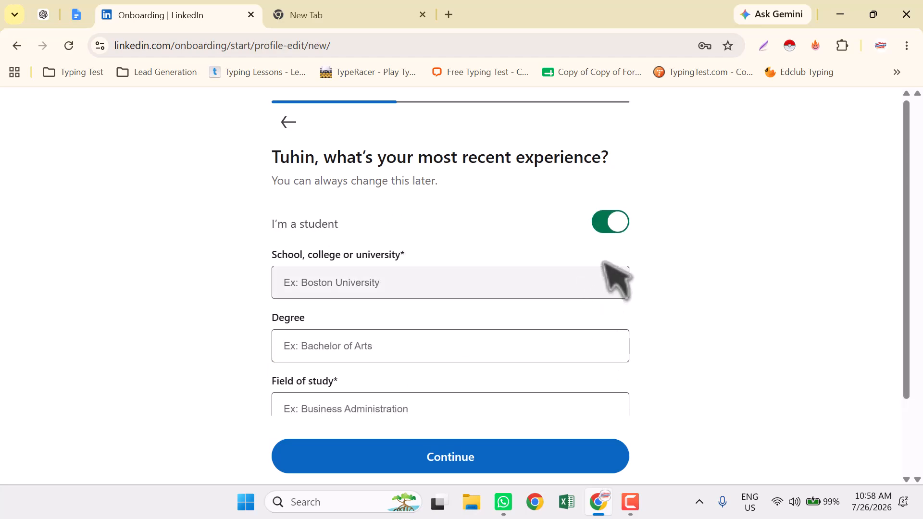
{"action": "left_click", "coordinate": [614, 225]}
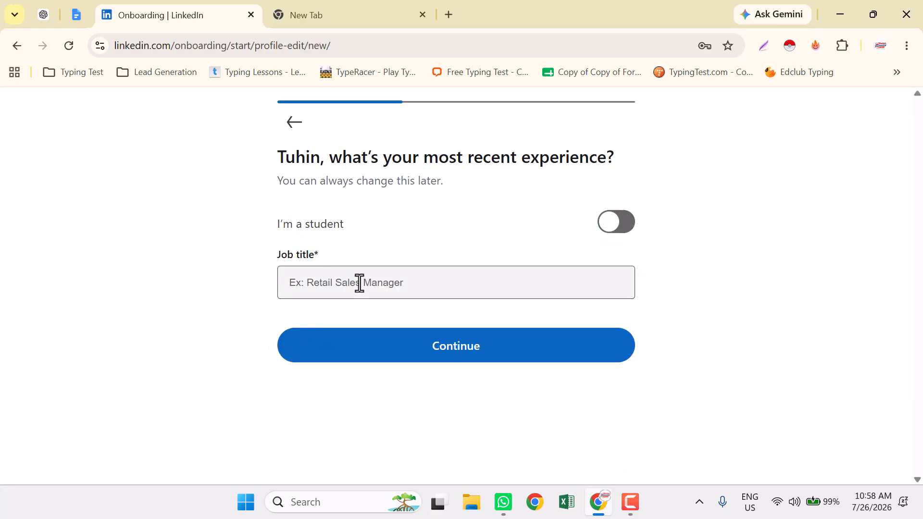
Set the job title of the most recent experience to Chief Executive Officer
{"action": "left_click", "coordinate": [436, 281]}
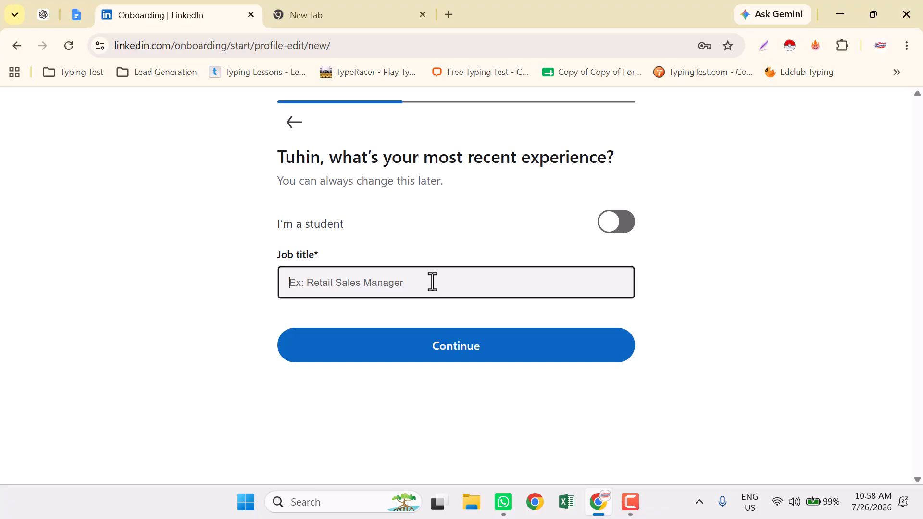
{"action": "type", "text": "CEO"}
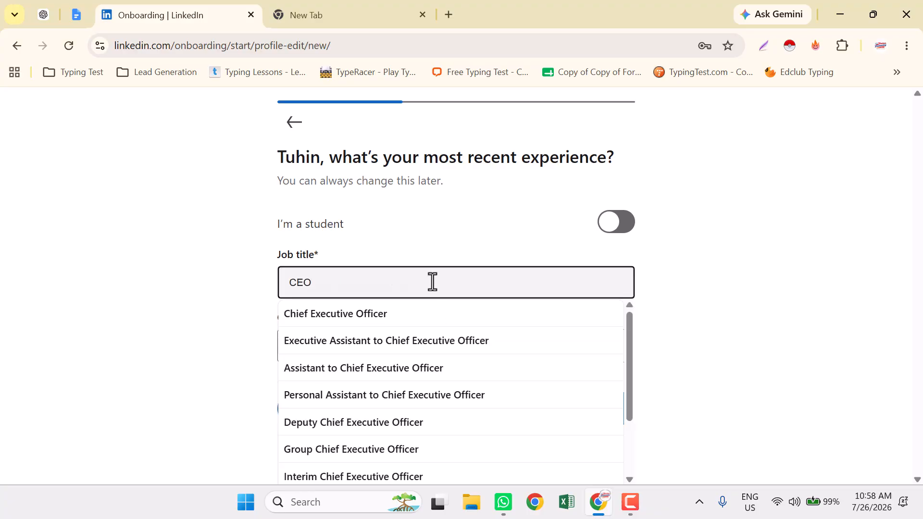
{"action": "left_click", "coordinate": [365, 314]}
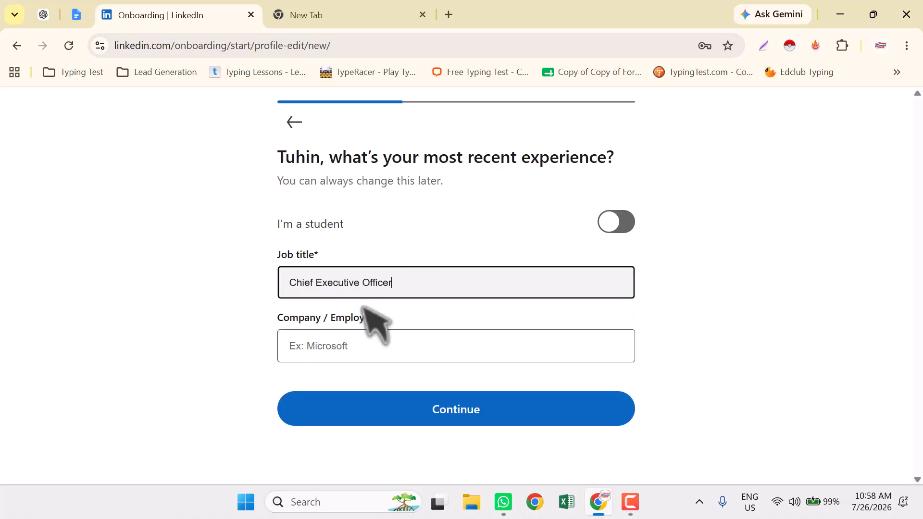
Try to enter Tonima Freelancing Zone as the company or employer
{"action": "left_click", "coordinate": [383, 356]}
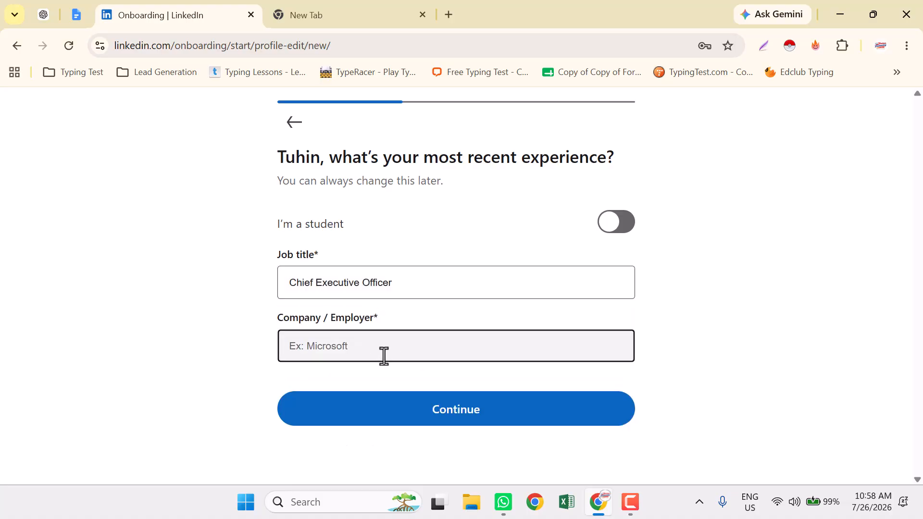
{"action": "type", "text": "Tonima"}
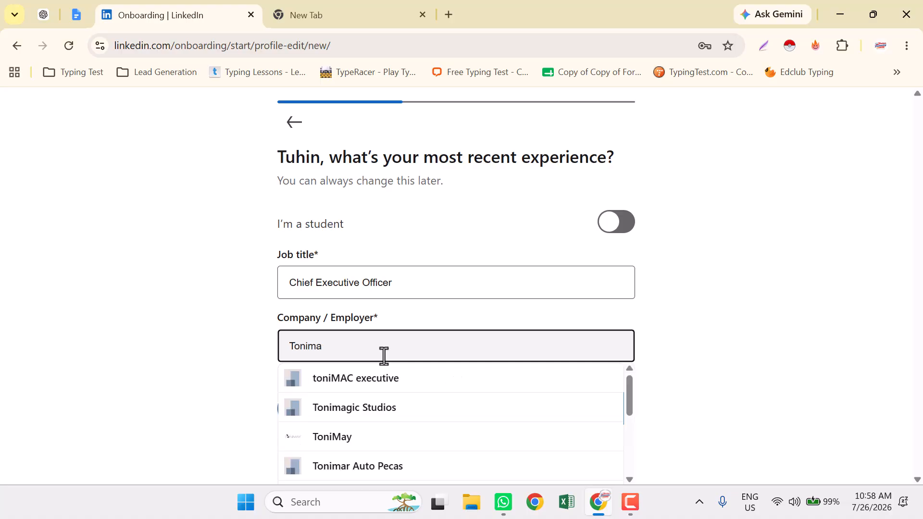
{"action": "type", "text": " Fr"}
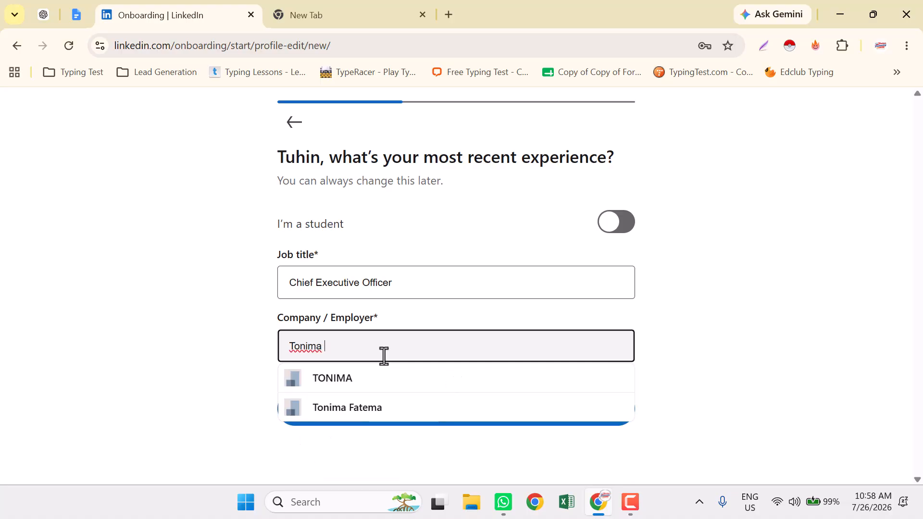
{"action": "type", "text": "eelancin"}
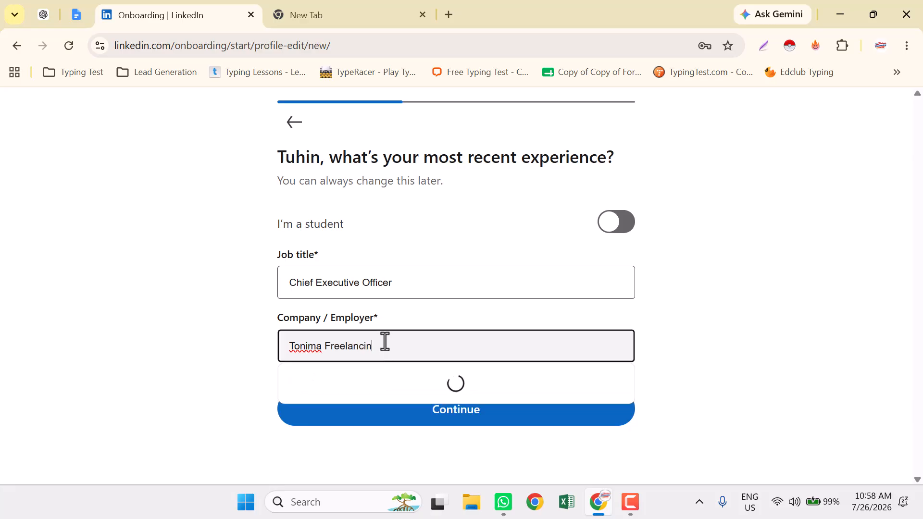
{"action": "type", "text": "g Zone"}
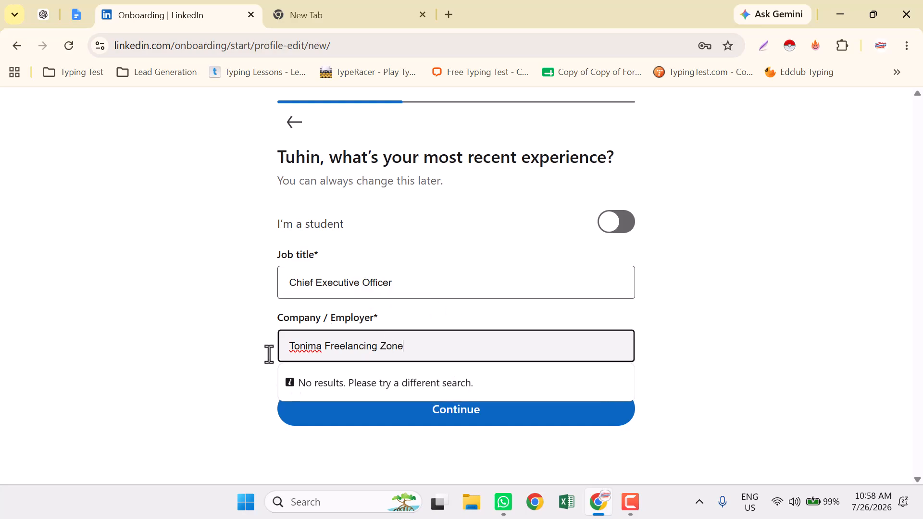
Replace the company entry with Deoun and choose the suggested company Deoun It Solution
{"action": "left_click_drag", "start_coordinate": [422, 344], "coordinate": [261, 360]}
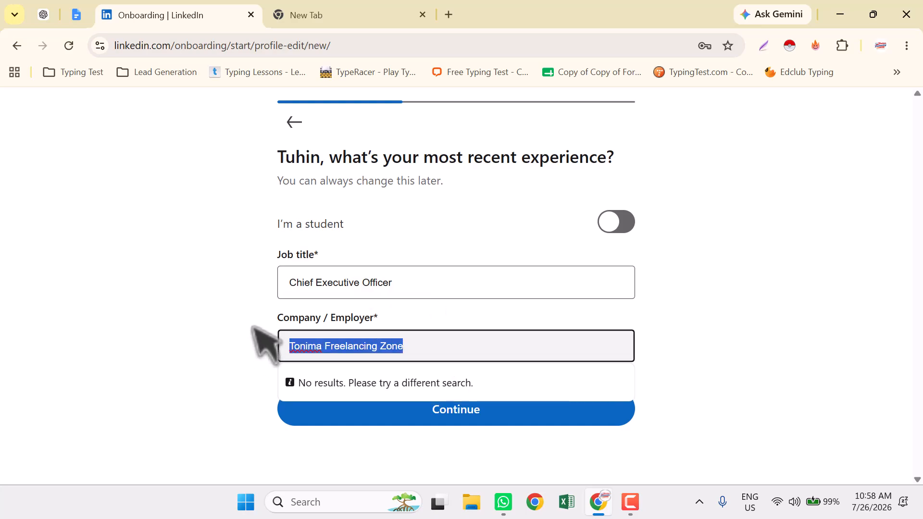
{"action": "key", "text": "BackSpace"}
{"action": "type", "text": "Deoun"}
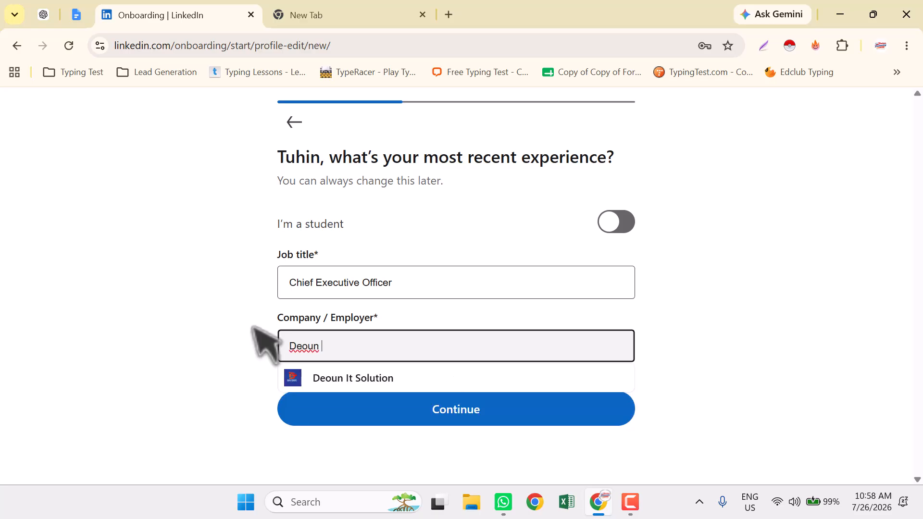
{"action": "left_click", "coordinate": [347, 382]}
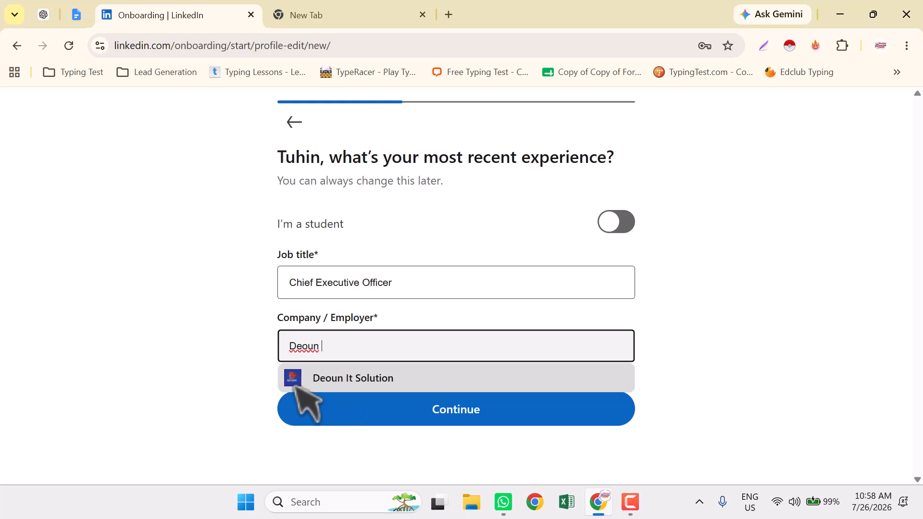
{"action": "left_click", "coordinate": [335, 379]}
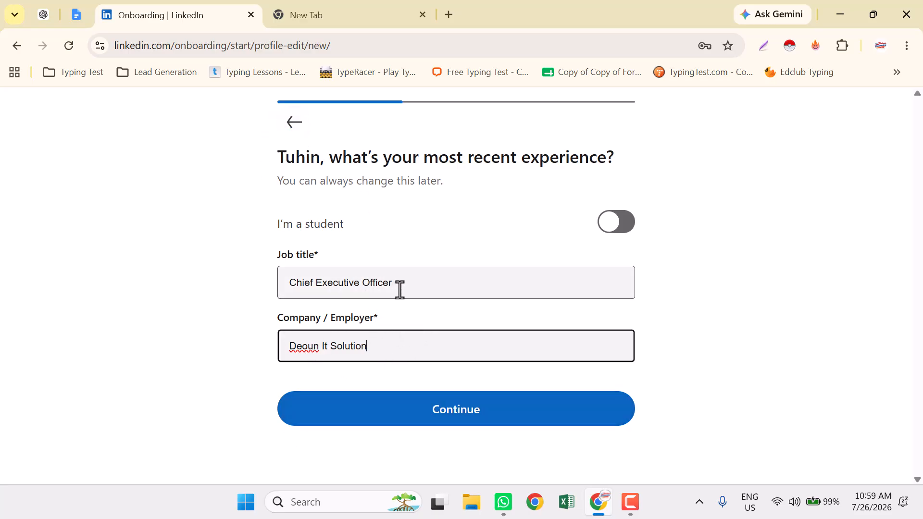
Replace the job title with Team Leader, and change it to Team member
{"action": "left_click_drag", "start_coordinate": [398, 290], "coordinate": [247, 274]}
{"action": "type", "text": "Te"}
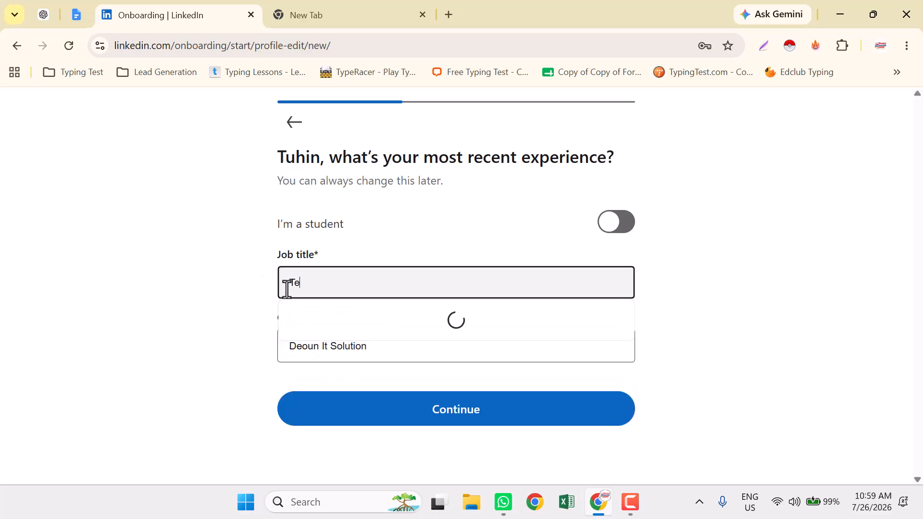
{"action": "type", "text": "am "}
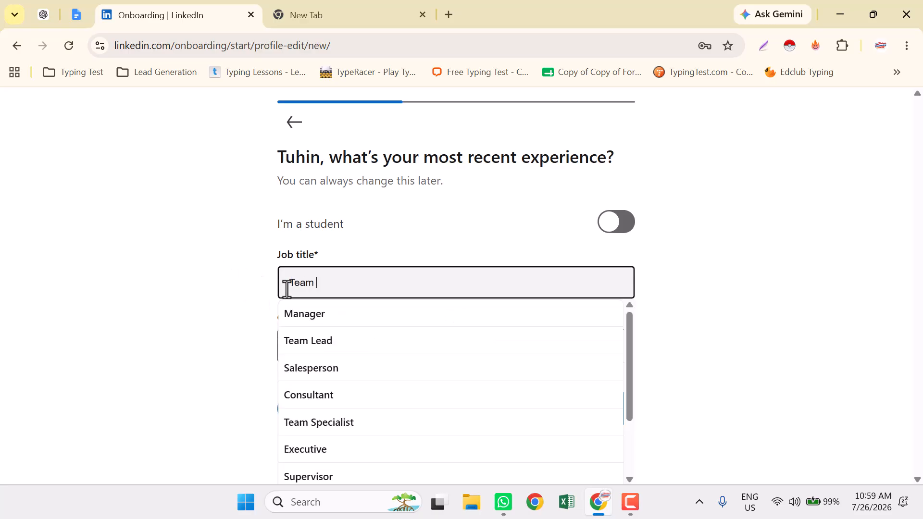
{"action": "type", "text": "me"}
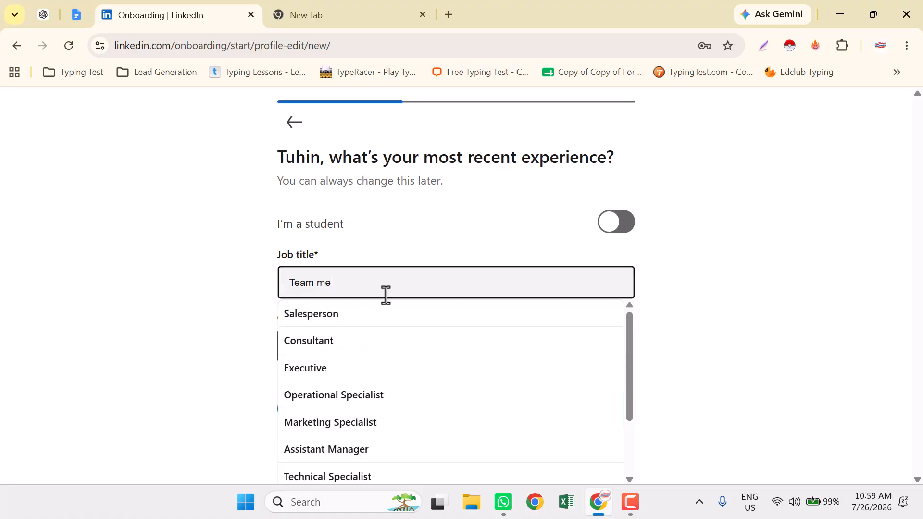
{"action": "key", "text": "BackSpace"}
{"action": "key", "text": "BackSpace"}
{"action": "key", "text": "BackSpace"}
{"action": "key", "text": "BackSpace"}
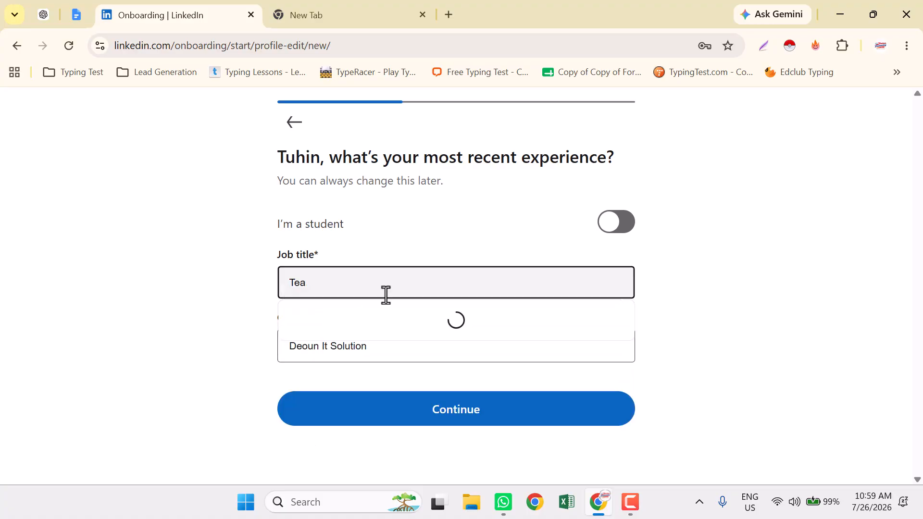
{"action": "key", "text": "BackSpace"}
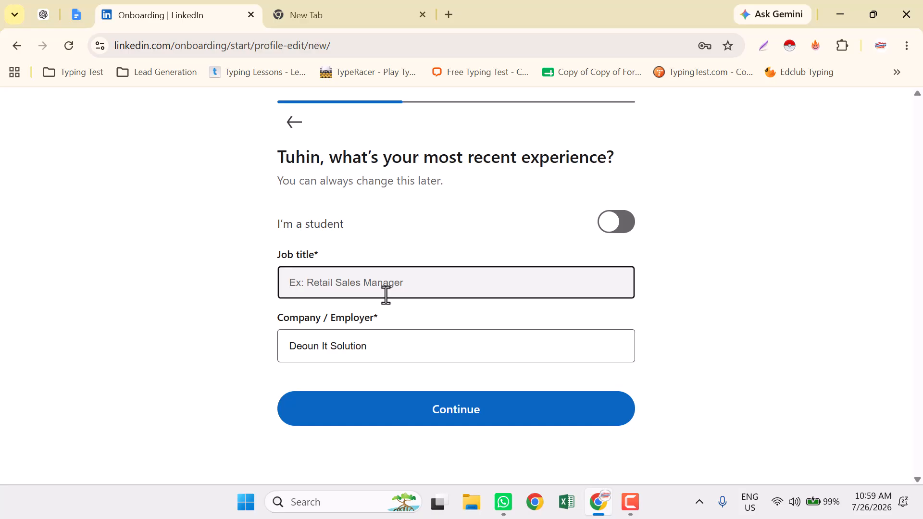
{"action": "type", "text": "Team Leader"}
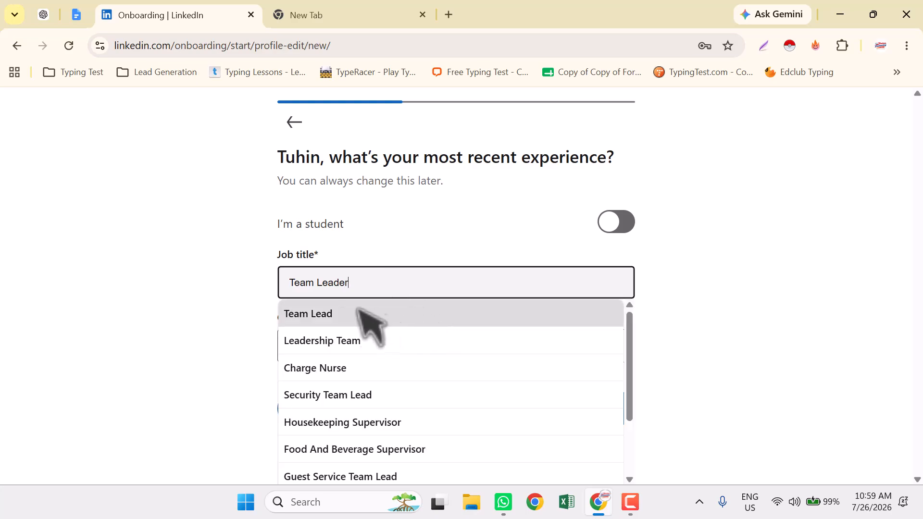
{"action": "left_click_drag", "start_coordinate": [315, 287], "coordinate": [492, 291]}
{"action": "type", "text": "membe"}
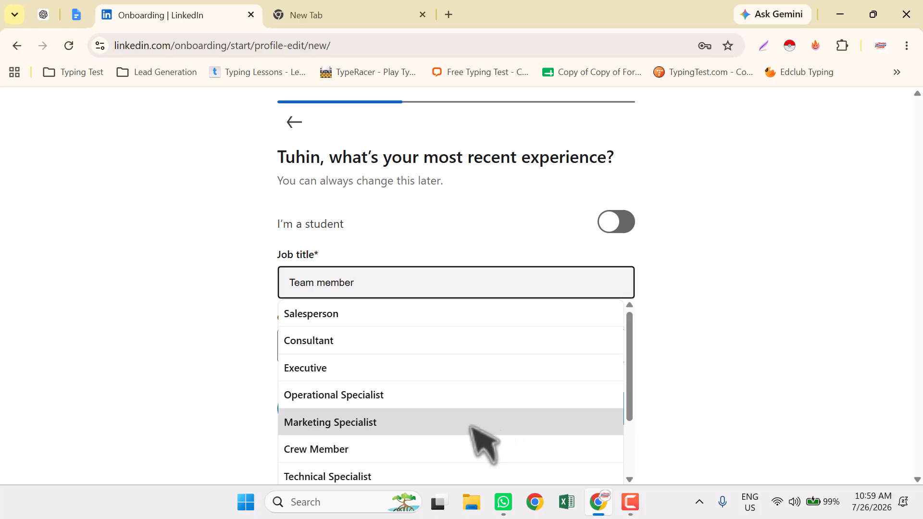
Try B2B Lead as the job title, and clear the job title field
{"action": "left_click_drag", "start_coordinate": [315, 287], "coordinate": [468, 293]}
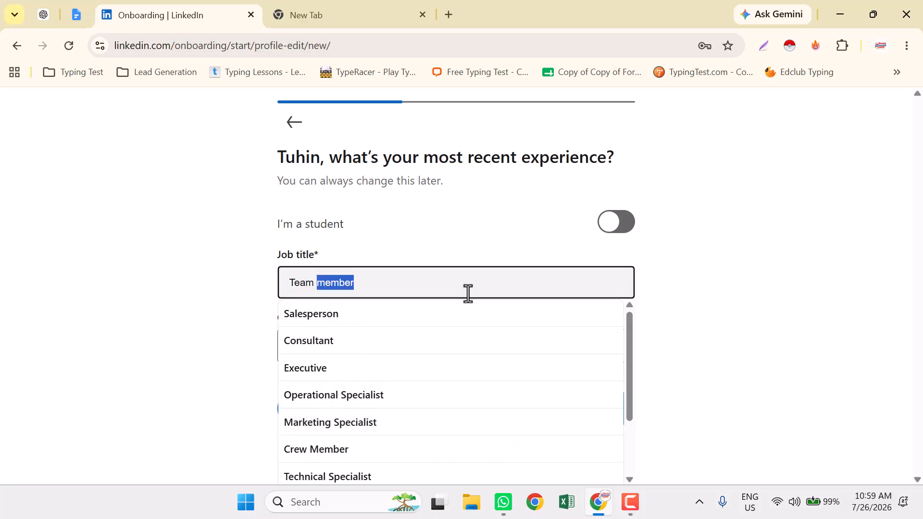
{"action": "key", "text": "BackSpace"}
{"action": "key", "text": "BackSpace"}
{"action": "type", "text": "B2b"}
{"action": "key", "text": "BackSpace"}
{"action": "type", "text": "B"}
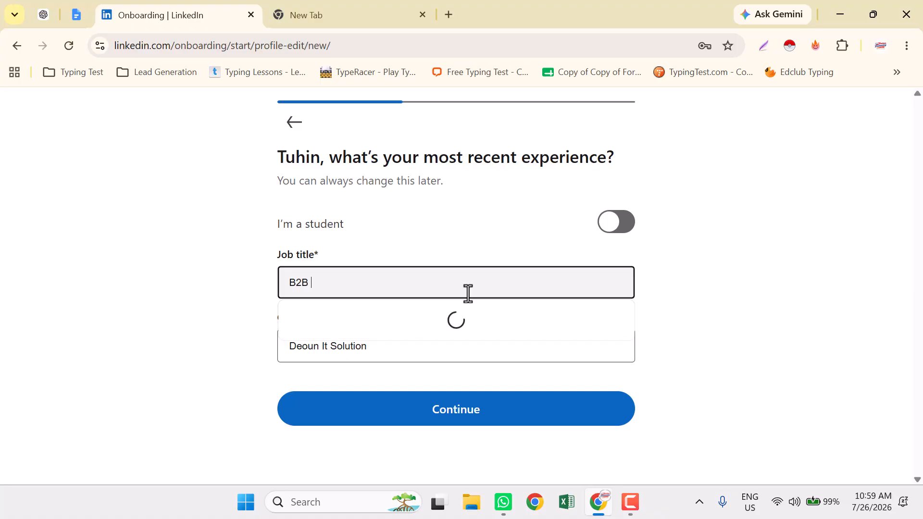
{"action": "type", "text": " Lead"}
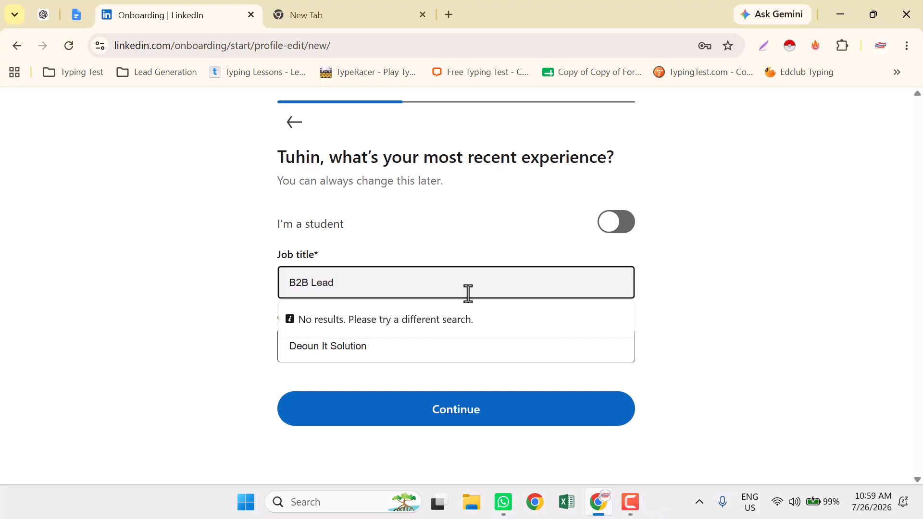
{"action": "key", "text": "BackSpace"}
{"action": "key", "text": "BackSpace"}
{"action": "key", "text": "BackSpace"}
{"action": "key", "text": "BackSpace"}
{"action": "key", "text": "BackSpace"}
{"action": "key", "text": "BackSpace"}
{"action": "key", "text": "BackSpace"}
{"action": "key", "text": "BackSpace"}
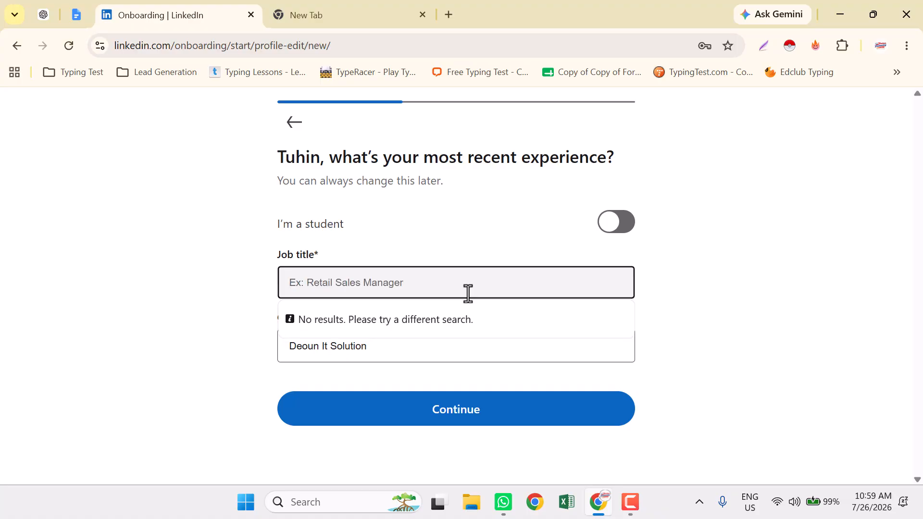
Try Sales Manager as the job title, and clear the job title field
{"action": "type", "text": "S"}
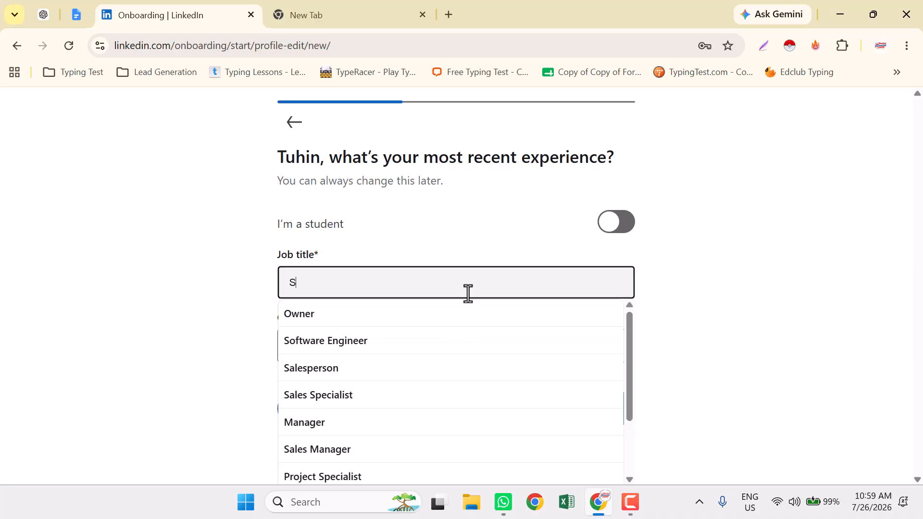
{"action": "key", "text": "BackSpace"}
{"action": "type", "text": "Sa"}
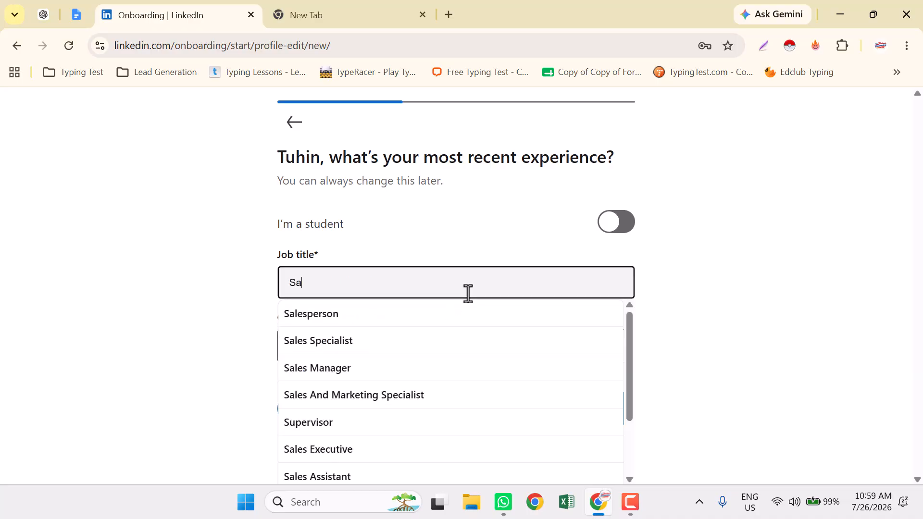
{"action": "type", "text": "les Mana"}
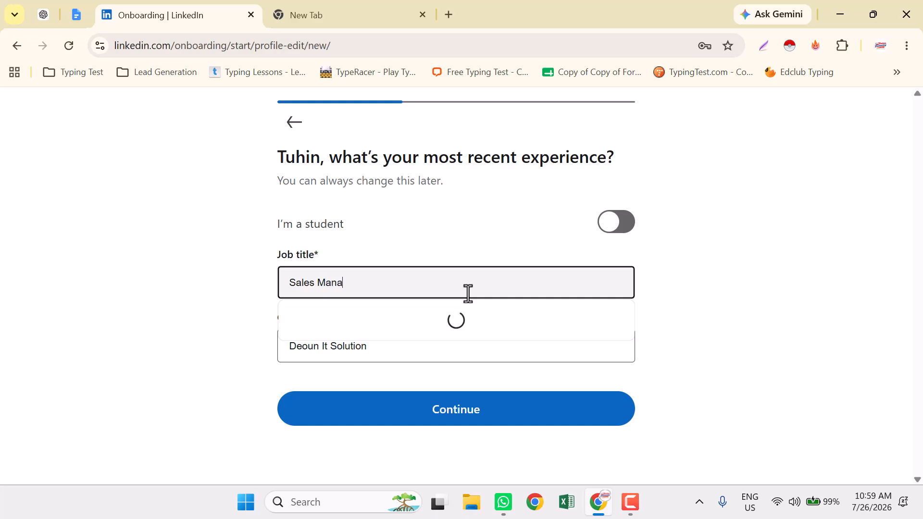
{"action": "type", "text": "ger"}
{"action": "left_click", "coordinate": [324, 317]}
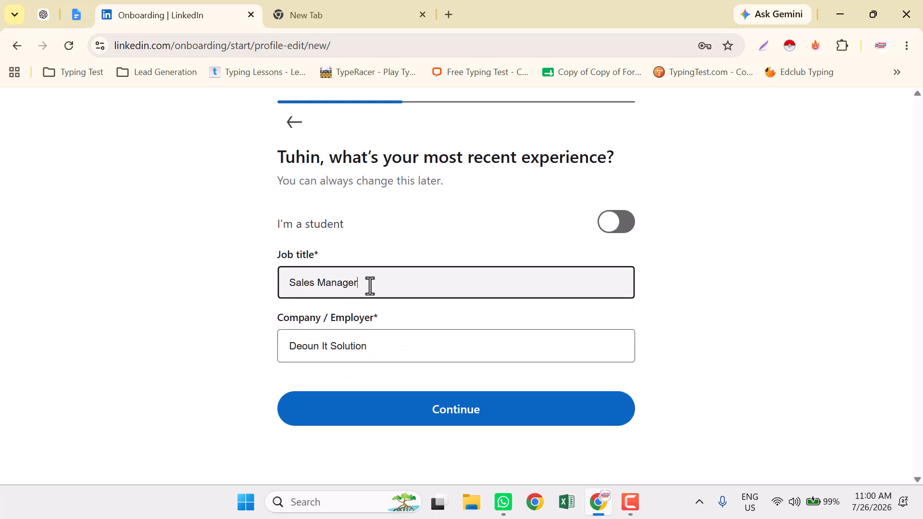
{"action": "left_click_drag", "start_coordinate": [366, 282], "coordinate": [284, 276]}
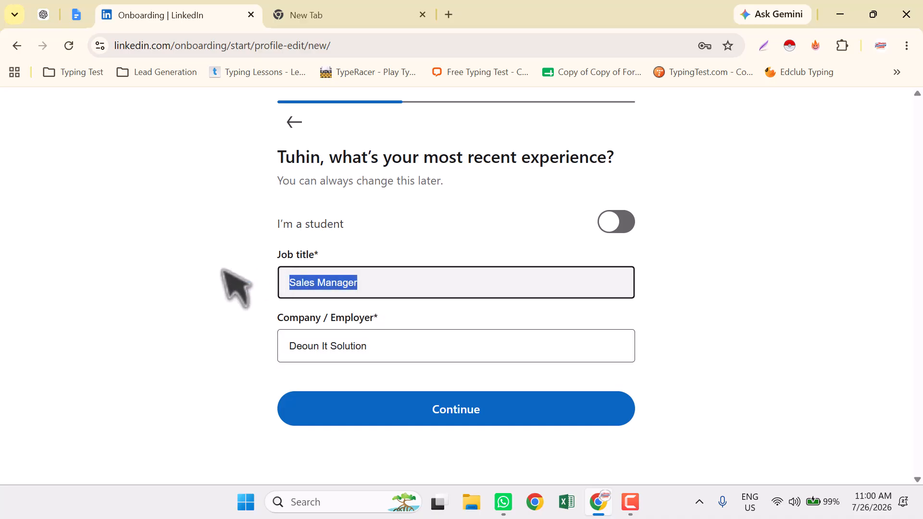
{"action": "key", "text": "BackSpace"}
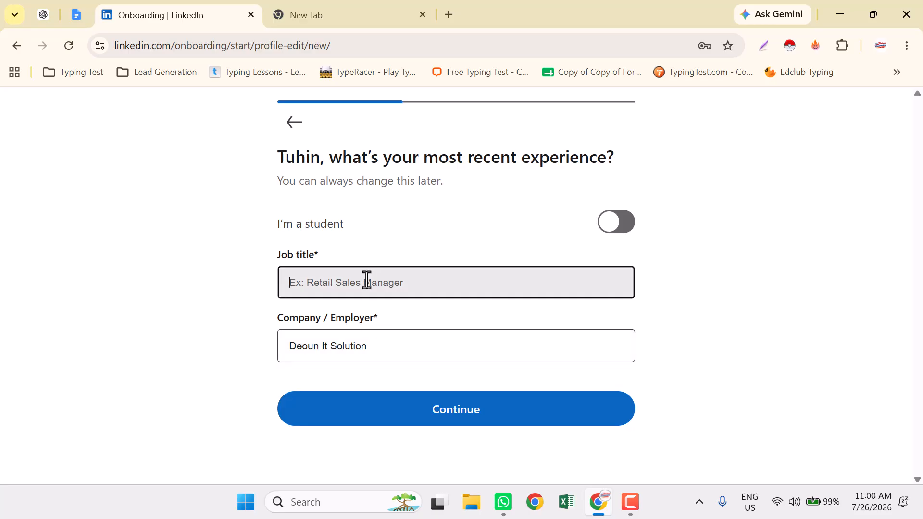
Set the job title to Chief Executive Officer, reselect Deoun It Solution as the company, and continue to the email confirmation
{"action": "type", "text": "CEO"}
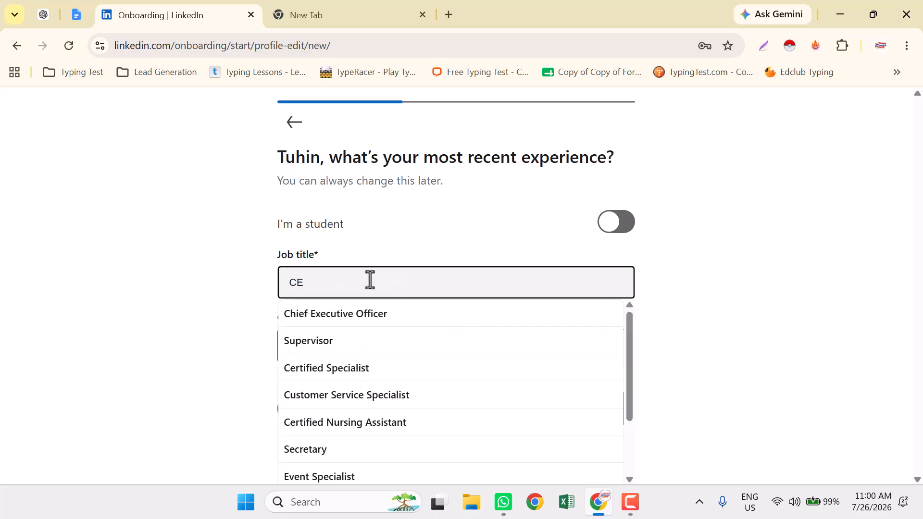
{"action": "left_click", "coordinate": [343, 315]}
{"action": "left_click", "coordinate": [375, 350]}
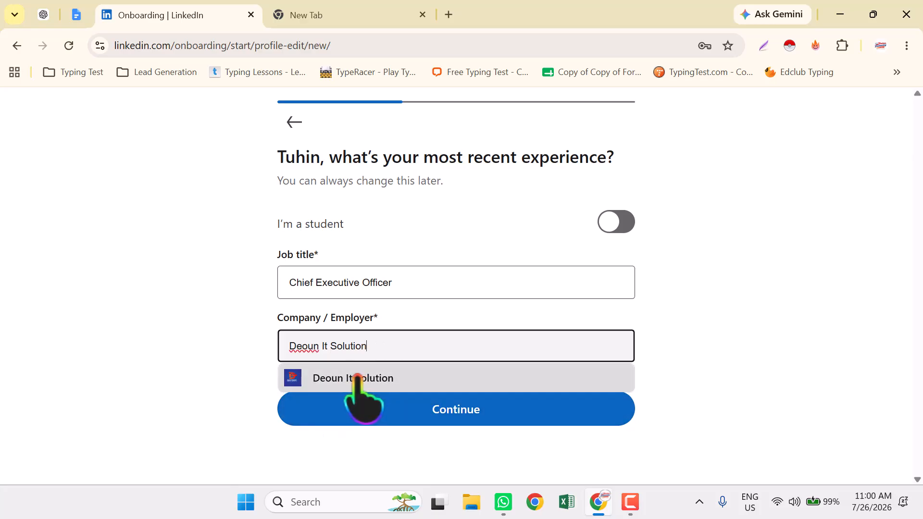
{"action": "left_click", "coordinate": [359, 381]}
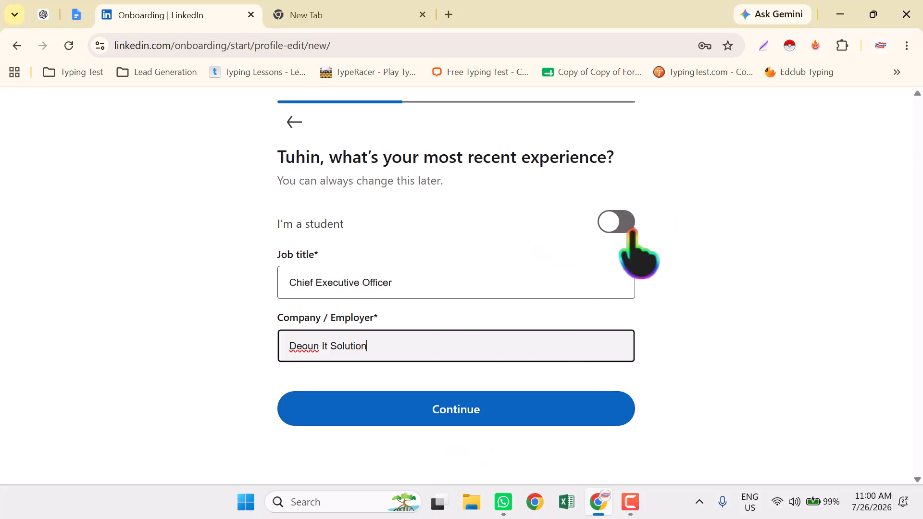
{"action": "left_click", "coordinate": [467, 415]}
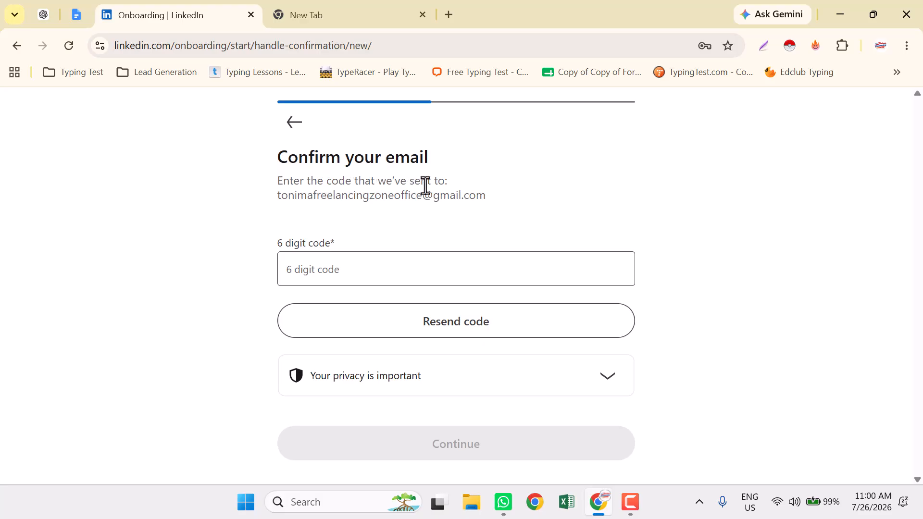
Open Gmail and copy the verification code from LinkedIn's confirmation email
{"action": "left_click_drag", "start_coordinate": [483, 197], "coordinate": [368, 197]}
{"action": "left_click", "coordinate": [355, 13]}
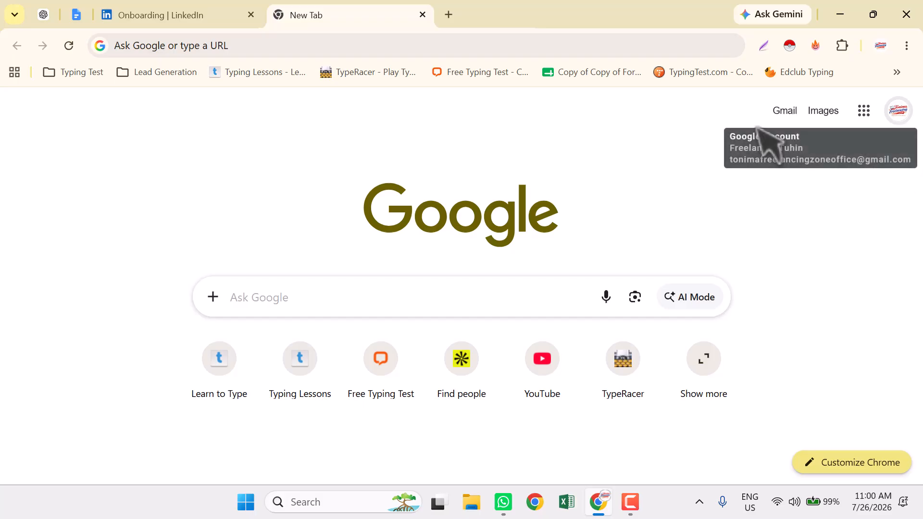
{"action": "left_click", "coordinate": [785, 112]}
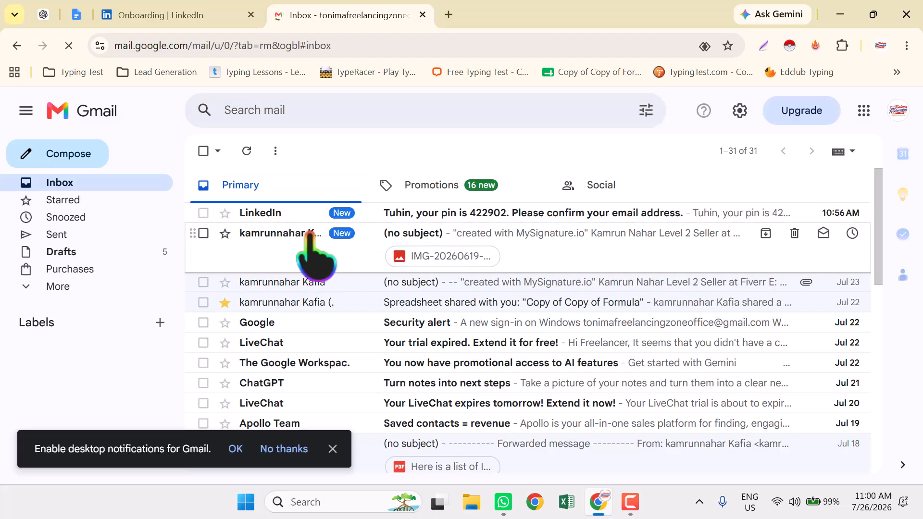
{"action": "left_click", "coordinate": [319, 213]}
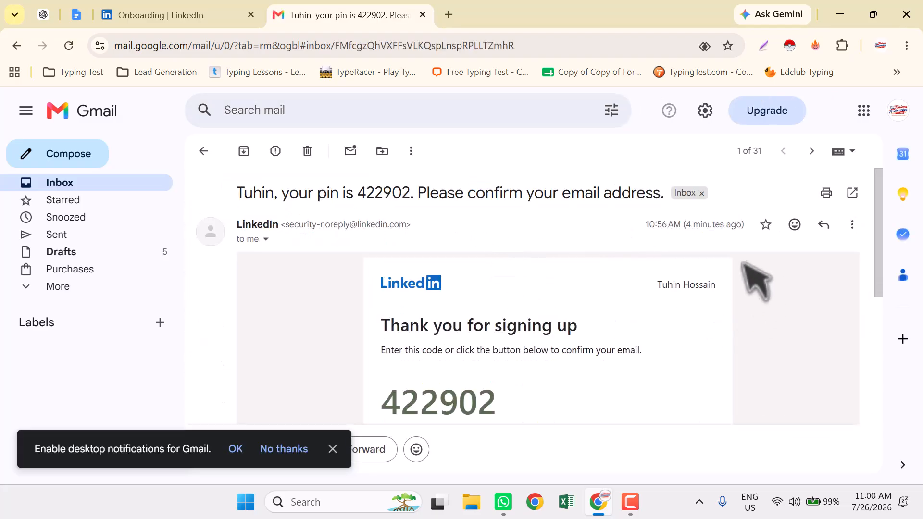
{"action": "double_click", "coordinate": [438, 406]}
{"action": "key", "text": "ctrl+c"}
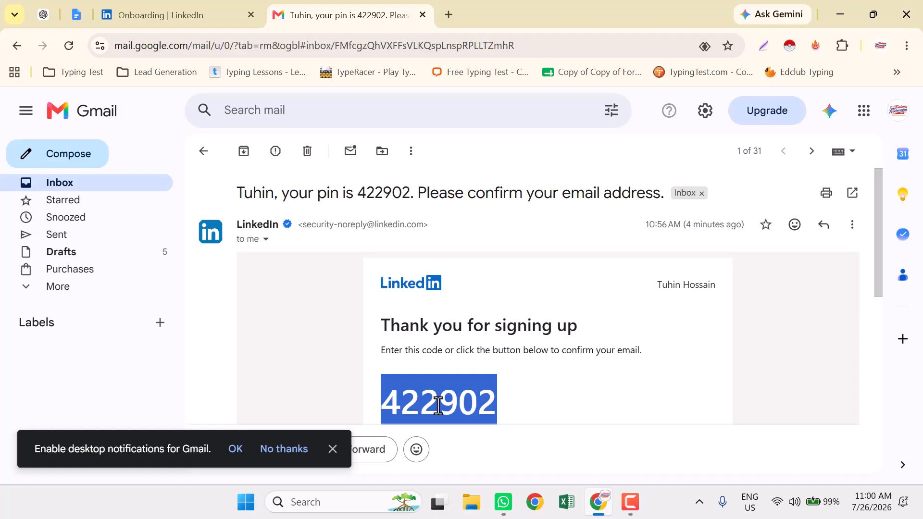
Return to the LinkedIn onboarding page and paste the verification code into the 6 digit code field
{"action": "left_click", "coordinate": [231, 15]}
{"action": "left_click", "coordinate": [378, 275]}
{"action": "key", "text": "ctrl+v"}
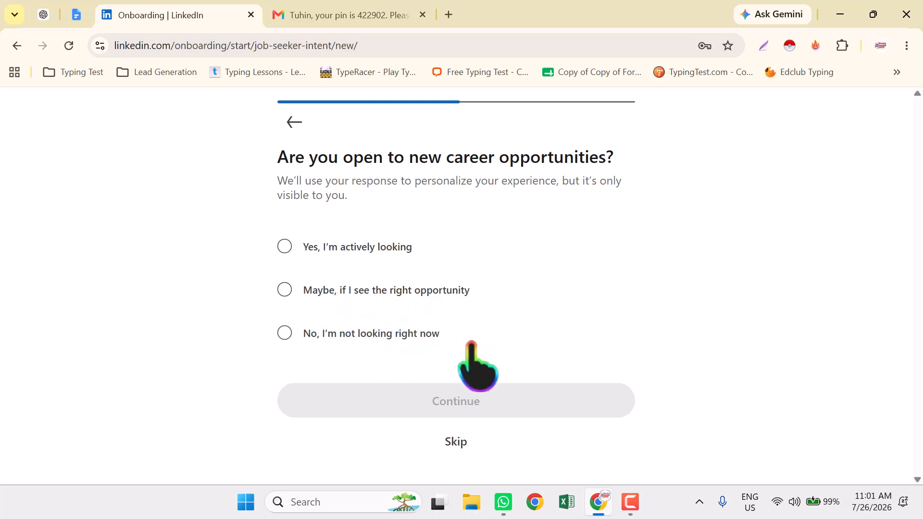
Answer the career opportunities question with "Yes, I'm actively looking", and mark the job preferences as open to remote work
{"action": "left_click", "coordinate": [284, 247]}
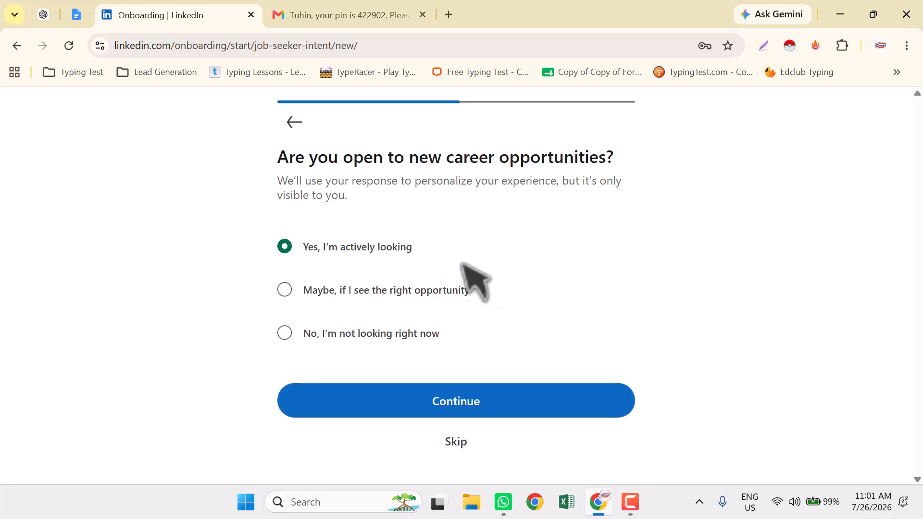
{"action": "left_click", "coordinate": [460, 409]}
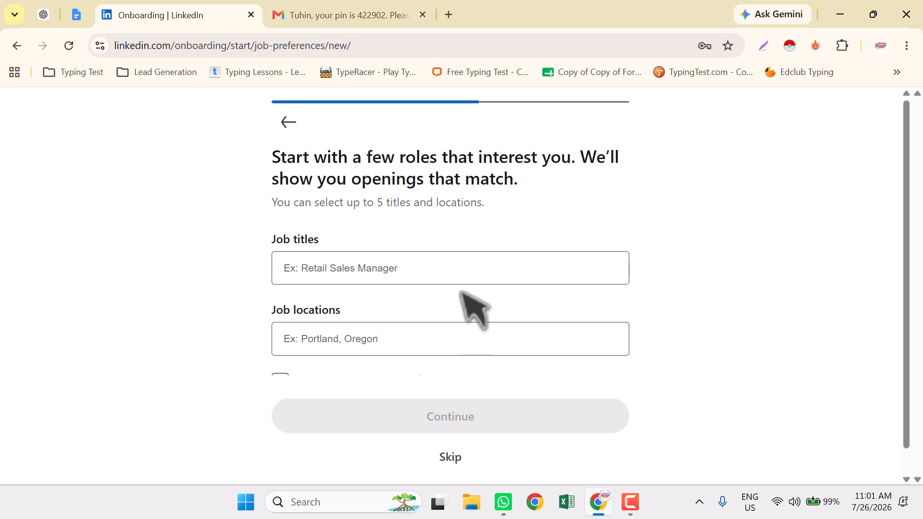
{"action": "scroll", "coordinate": [462, 297], "scroll_direction": "down", "scroll_amount": 1}
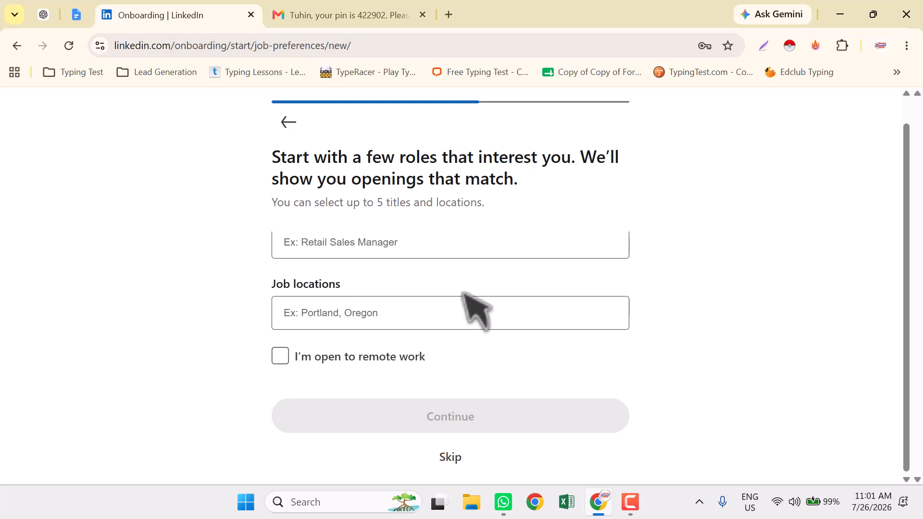
{"action": "left_click", "coordinate": [280, 358]}
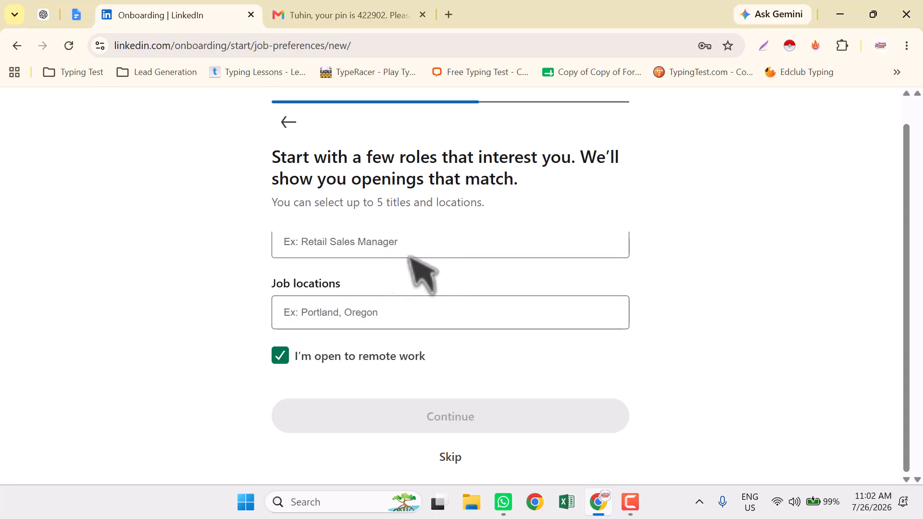
Add Lead Generation Specialist to the job titles of interest
{"action": "left_click", "coordinate": [476, 275]}
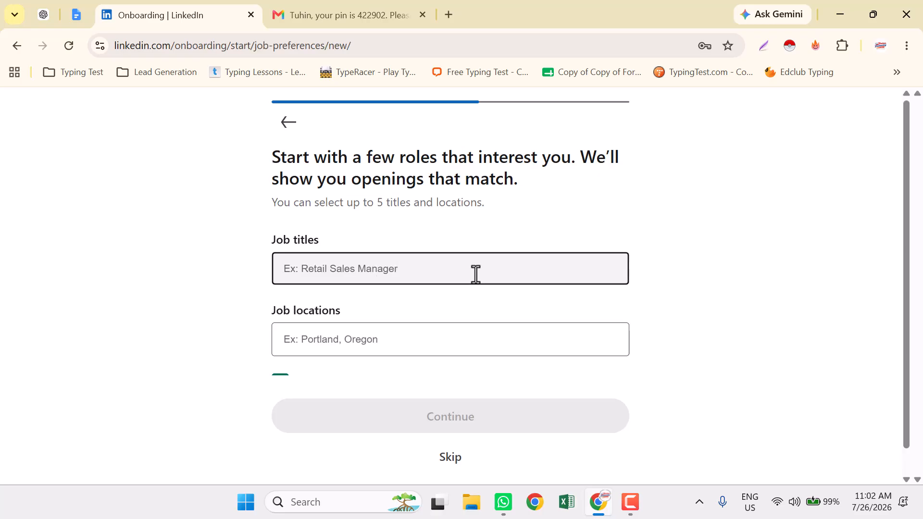
{"action": "type", "text": "B"}
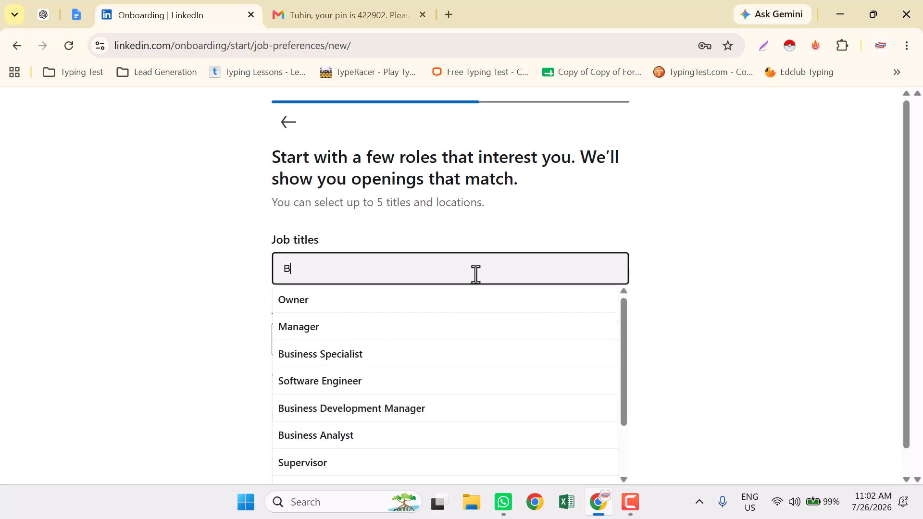
{"action": "type", "text": "e"}
{"action": "key", "text": "BackSpace"}
{"action": "key", "text": "BackSpace"}
{"action": "type", "text": "Lead Generation sp"}
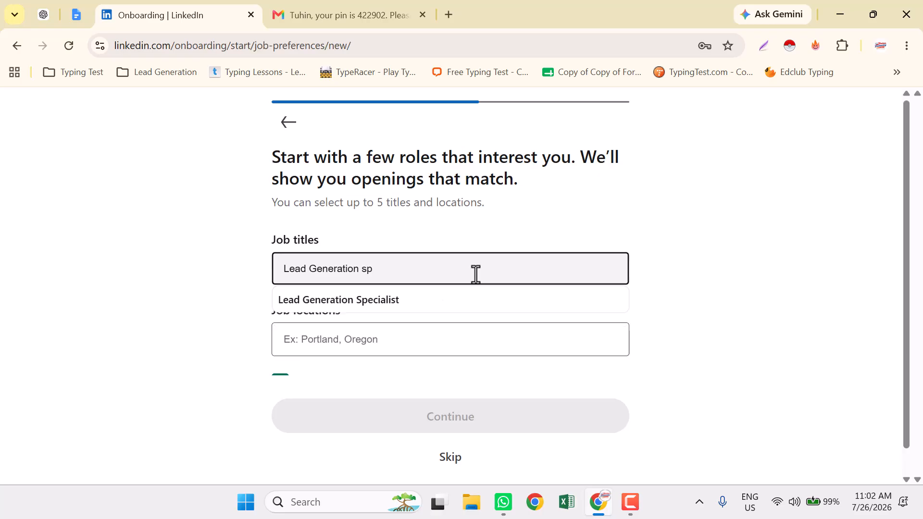
{"action": "left_click", "coordinate": [370, 301]}
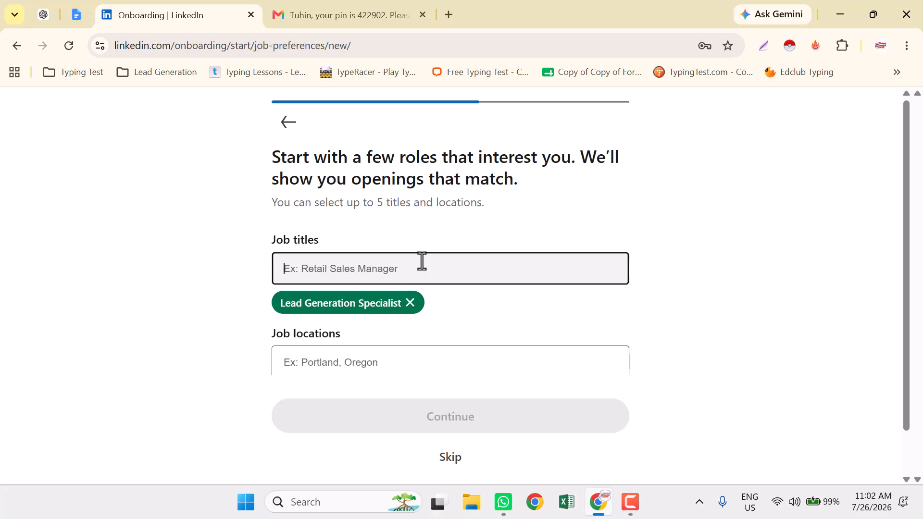
{"action": "type", "text": "B2B le"}
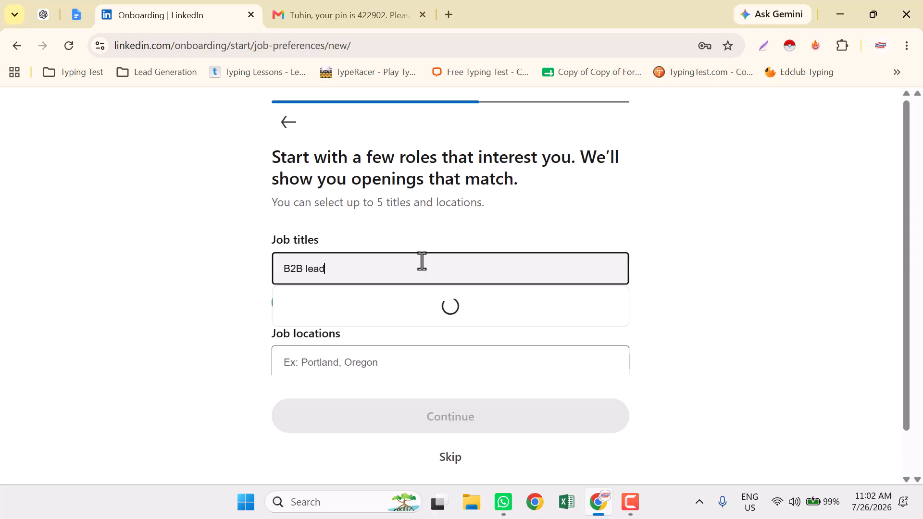
{"action": "type", "text": "ad"}
{"action": "key", "text": "BackSpace"}
{"action": "key", "text": "BackSpace"}
{"action": "key", "text": "BackSpace"}
{"action": "key", "text": "BackSpace"}
{"action": "key", "text": "BackSpace"}
{"action": "key", "text": "BackSpace"}
{"action": "key", "text": "BackSpace"}
{"action": "key", "text": "BackSpace"}
Add Lead Generation Executive and Data Entry Specialist to the job titles of interest
{"action": "type", "text": "Lead Generation"}
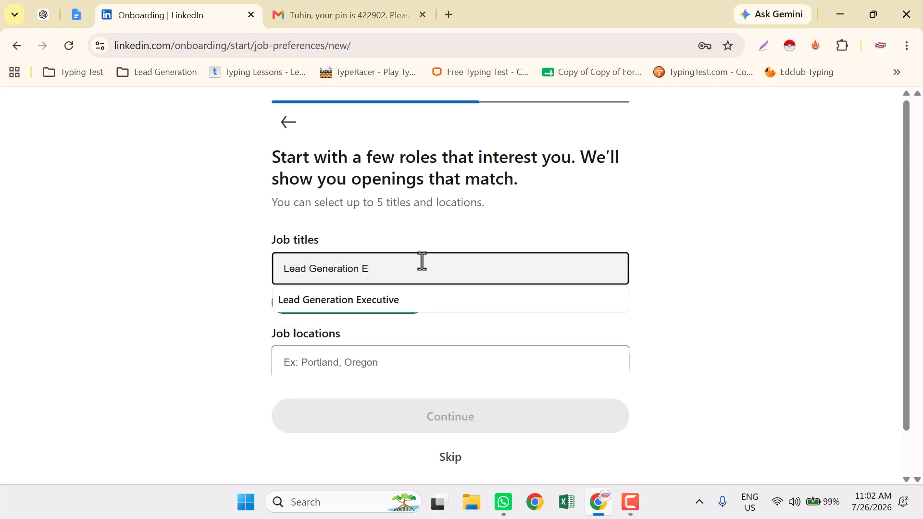
{"action": "type", "text": " E"}
{"action": "left_click", "coordinate": [333, 300]}
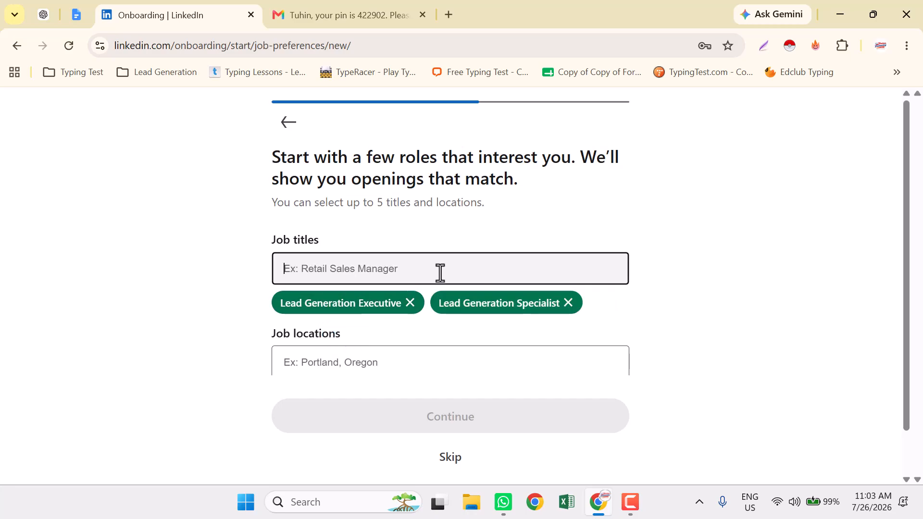
{"action": "type", "text": "Data Entry"}
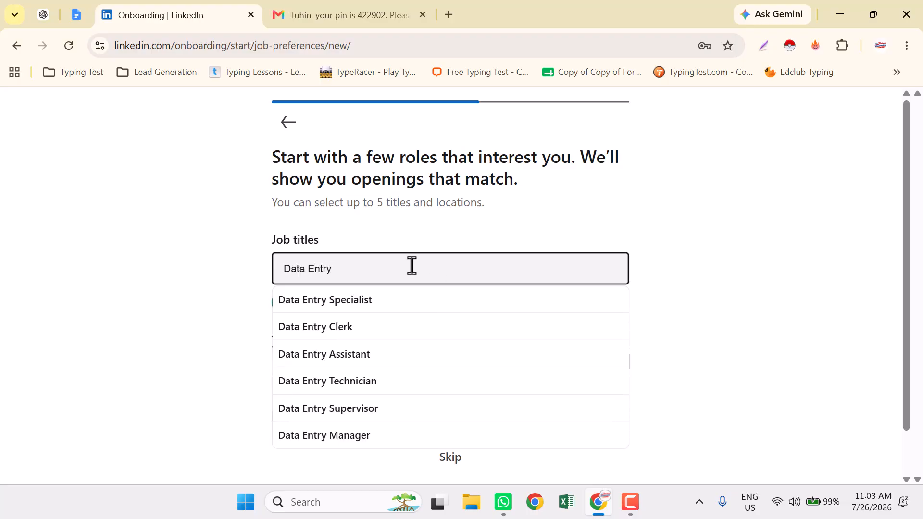
{"action": "left_click", "coordinate": [347, 301]}
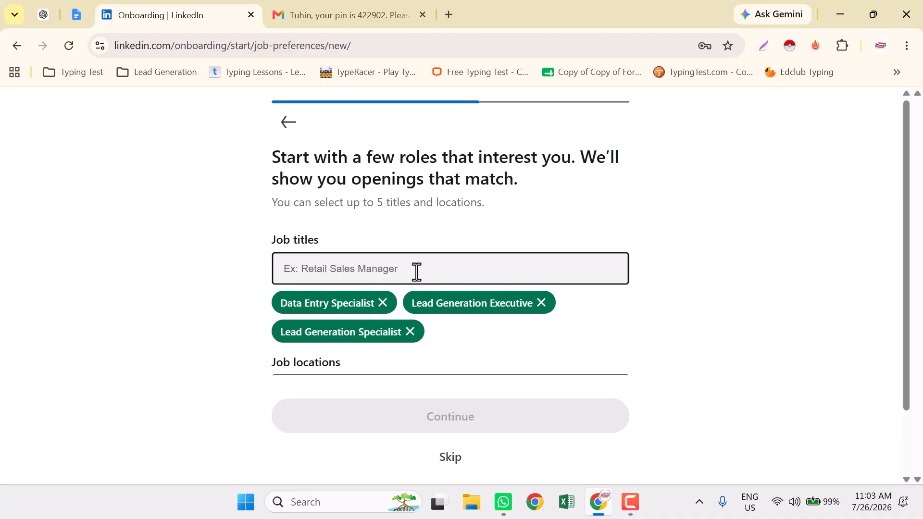
Add Data Entry Assistant and Virtual Assistant to the job titles of interest
{"action": "type", "text": "Data"}
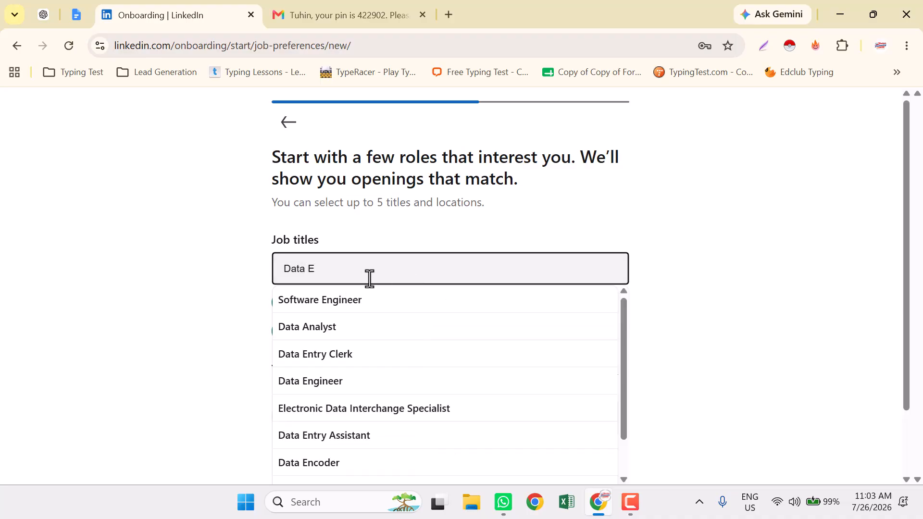
{"action": "type", "text": " E"}
{"action": "scroll", "coordinate": [384, 404], "scroll_direction": "down", "scroll_amount": 1}
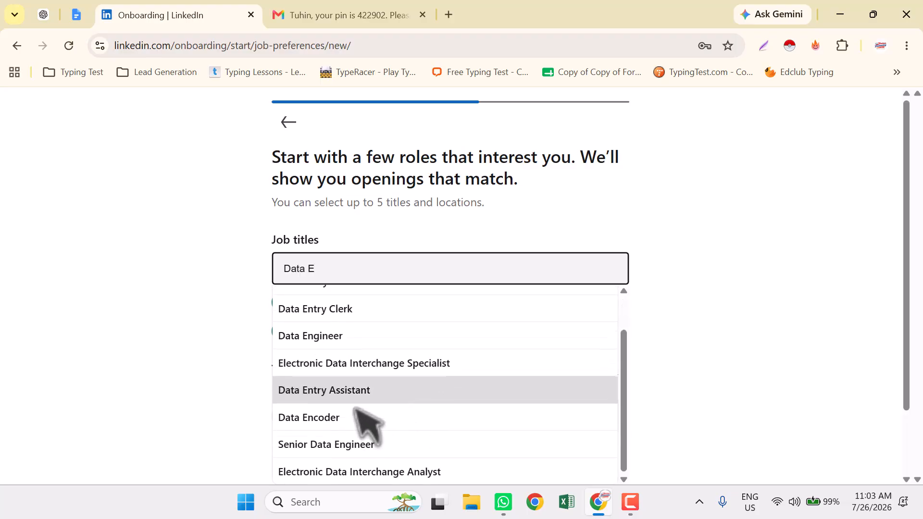
{"action": "left_click", "coordinate": [356, 395]}
{"action": "type", "text": "Vir"}
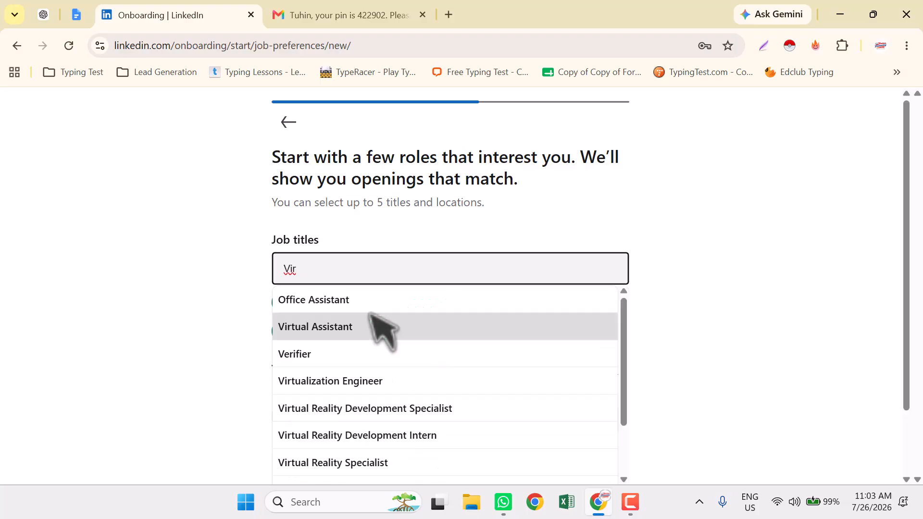
{"action": "left_click", "coordinate": [371, 317]}
Try to add Office Assistant as a sixth job title of interest
{"action": "type", "text": "Vir"}
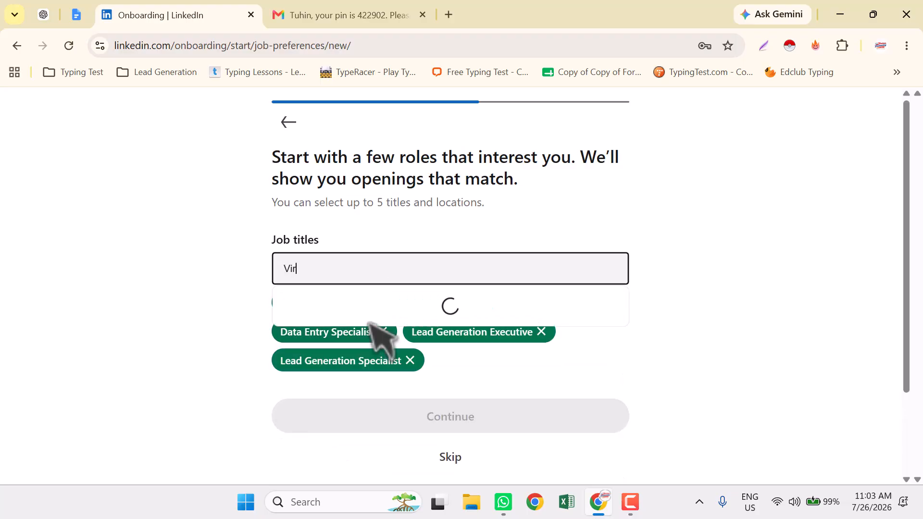
{"action": "type", "text": "tu"}
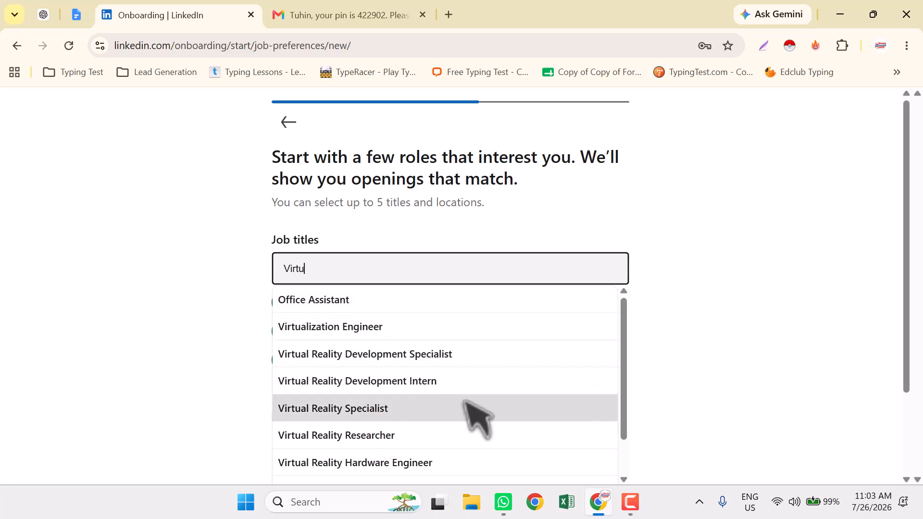
{"action": "scroll", "coordinate": [469, 413], "scroll_direction": "down", "scroll_amount": 2}
{"action": "scroll", "coordinate": [384, 346], "scroll_direction": "up", "scroll_amount": 2}
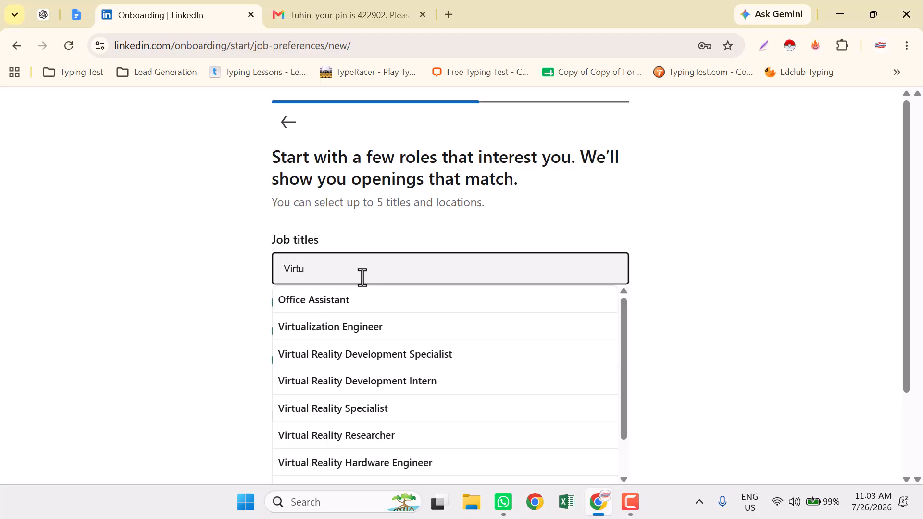
{"action": "type", "text": "al"}
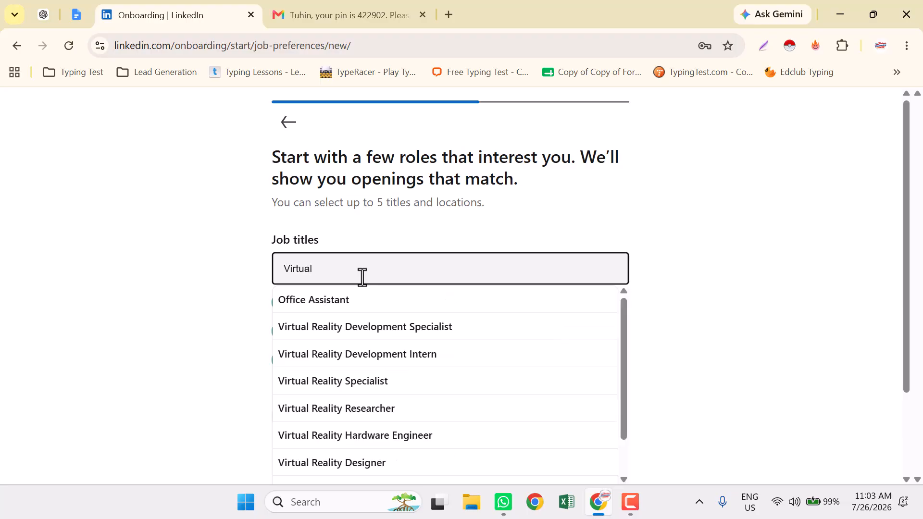
{"action": "type", "text": " a"}
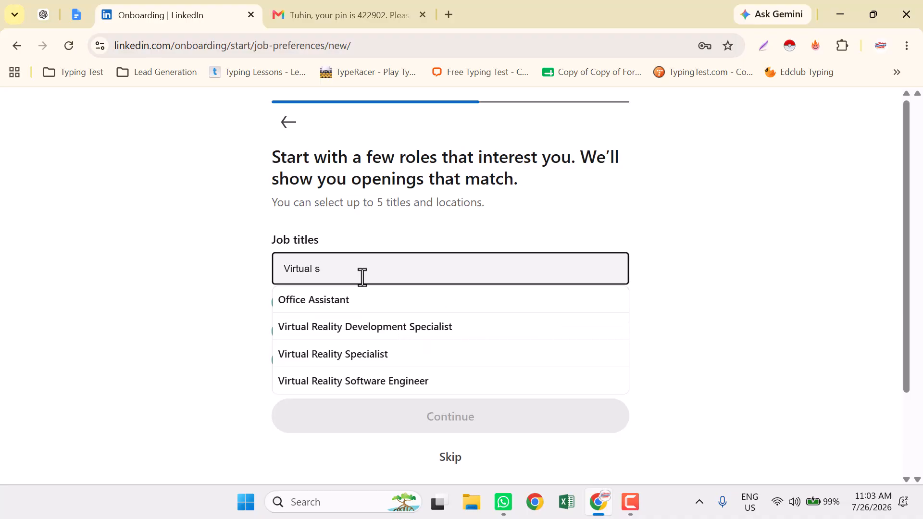
{"action": "left_click", "coordinate": [326, 298]}
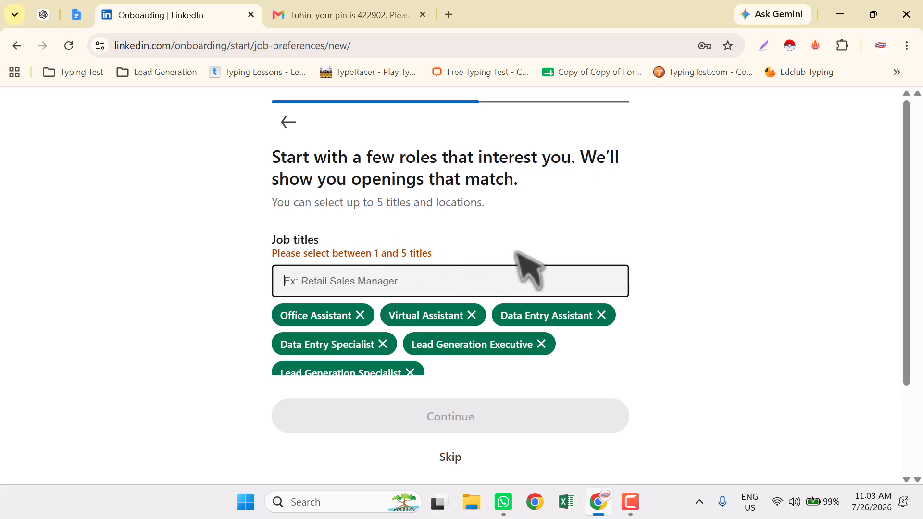
Look over the selected job titles and remove Office Assistant from them
{"action": "scroll", "coordinate": [500, 264], "scroll_direction": "down", "scroll_amount": 3}
{"action": "scroll", "coordinate": [481, 288], "scroll_direction": "up", "scroll_amount": 3}
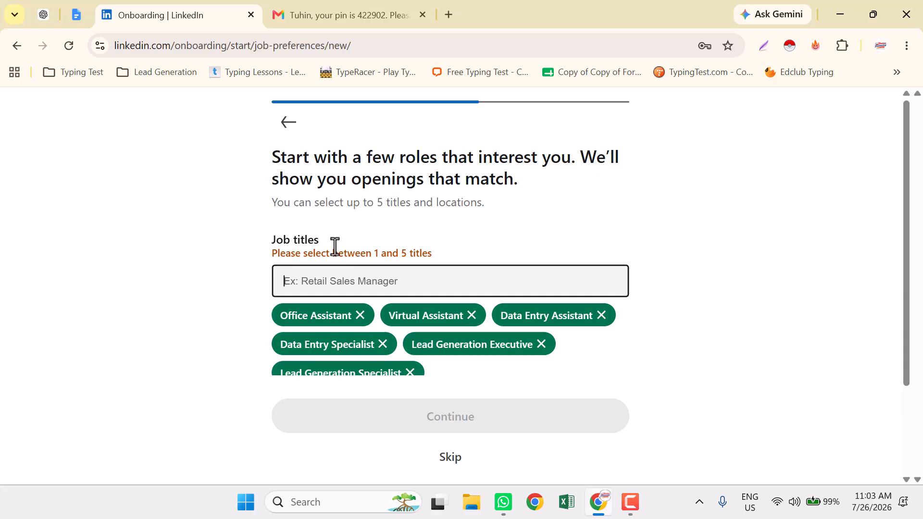
{"action": "scroll", "coordinate": [399, 284], "scroll_direction": "down", "scroll_amount": 3}
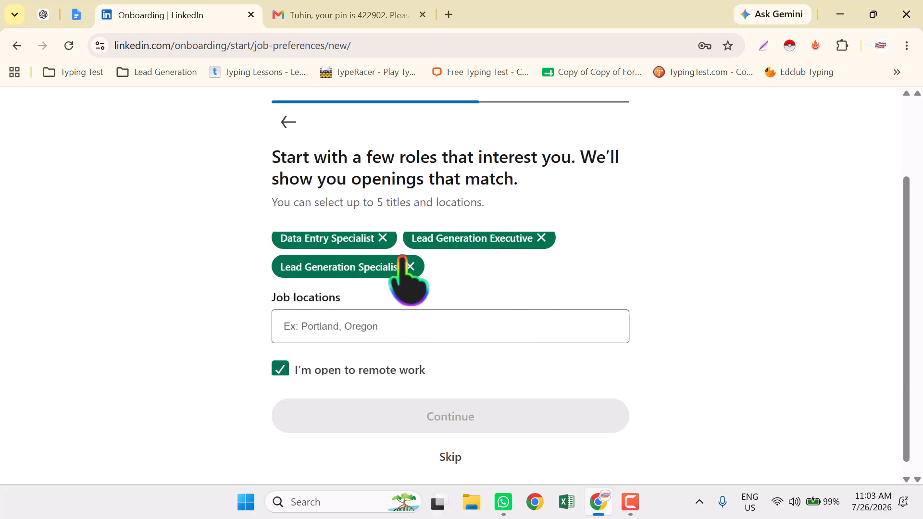
{"action": "scroll", "coordinate": [423, 279], "scroll_direction": "up", "scroll_amount": 3}
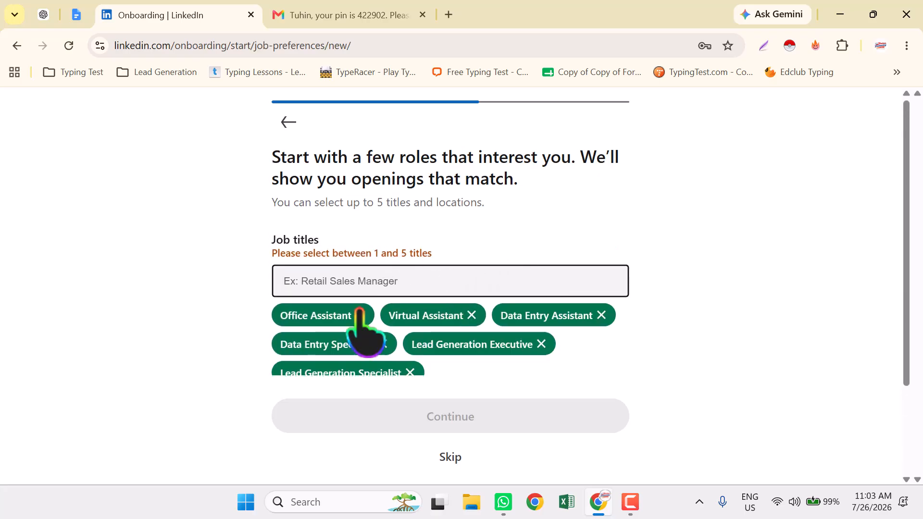
{"action": "scroll", "coordinate": [366, 342], "scroll_direction": "down", "scroll_amount": 1}
{"action": "scroll", "coordinate": [366, 342], "scroll_direction": "down", "scroll_amount": 3}
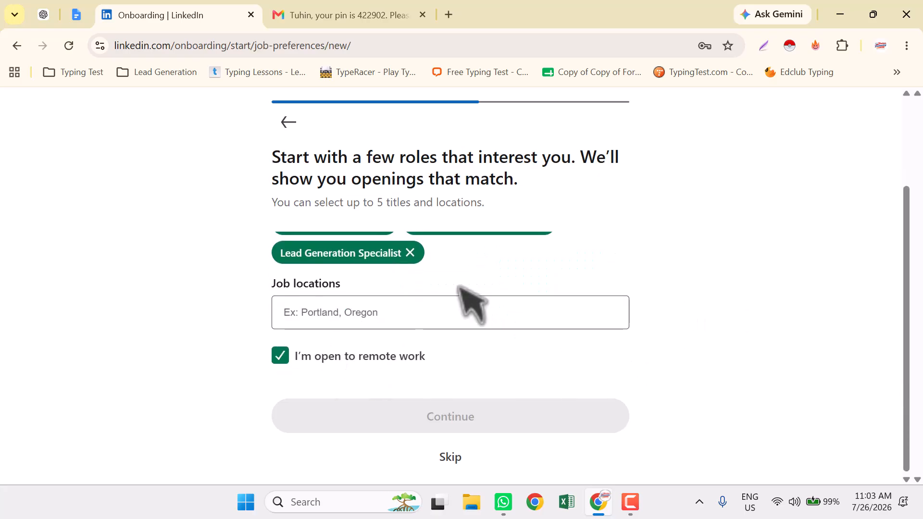
{"action": "scroll", "coordinate": [406, 305], "scroll_direction": "up", "scroll_amount": 4}
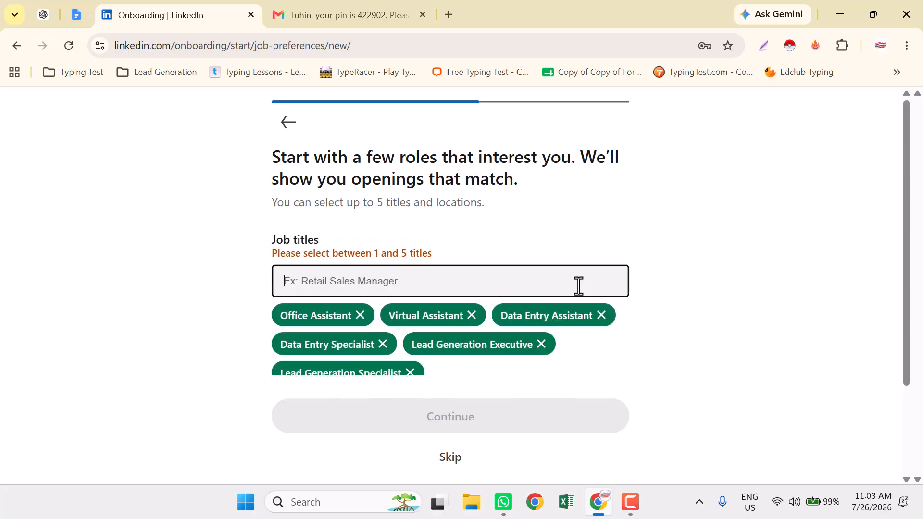
{"action": "left_click", "coordinate": [359, 316]}
Add United States to the preferred job locations
{"action": "scroll", "coordinate": [723, 262], "scroll_direction": "down", "scroll_amount": 2}
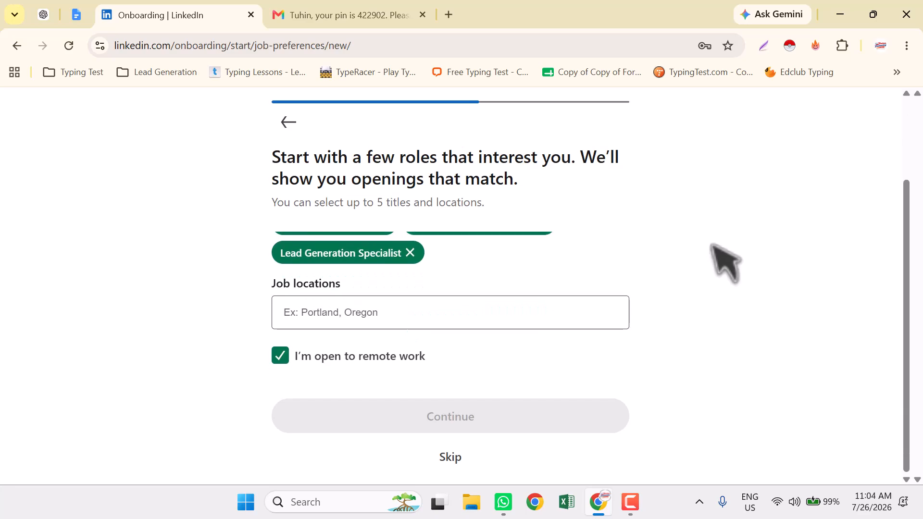
{"action": "left_click", "coordinate": [348, 314]}
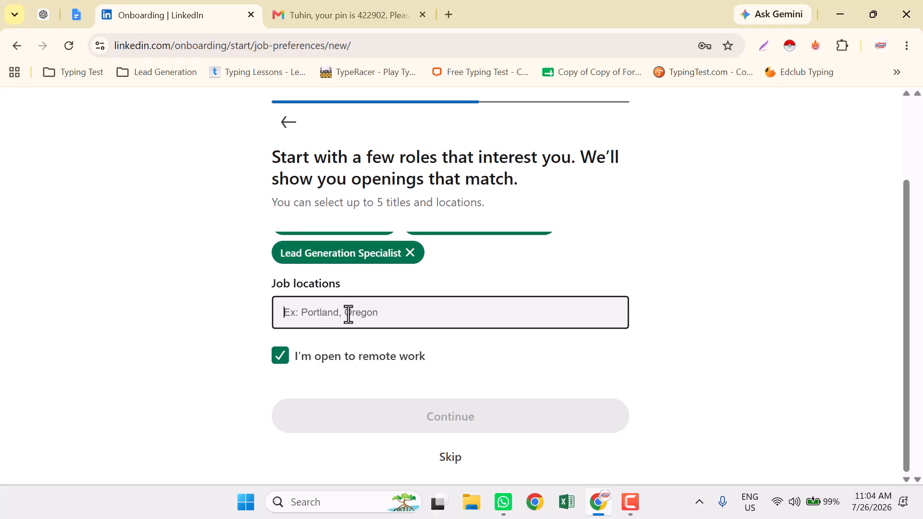
{"action": "type", "text": "USA"}
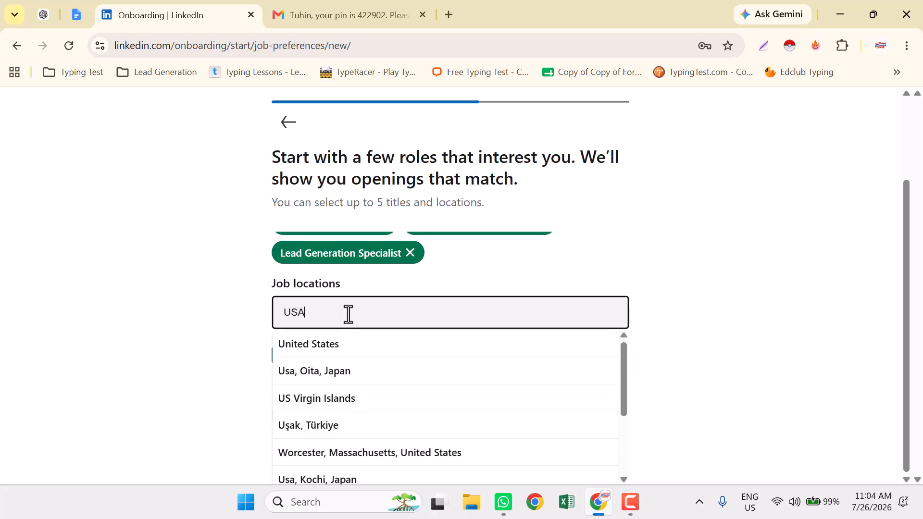
{"action": "key", "text": "BackSpace"}
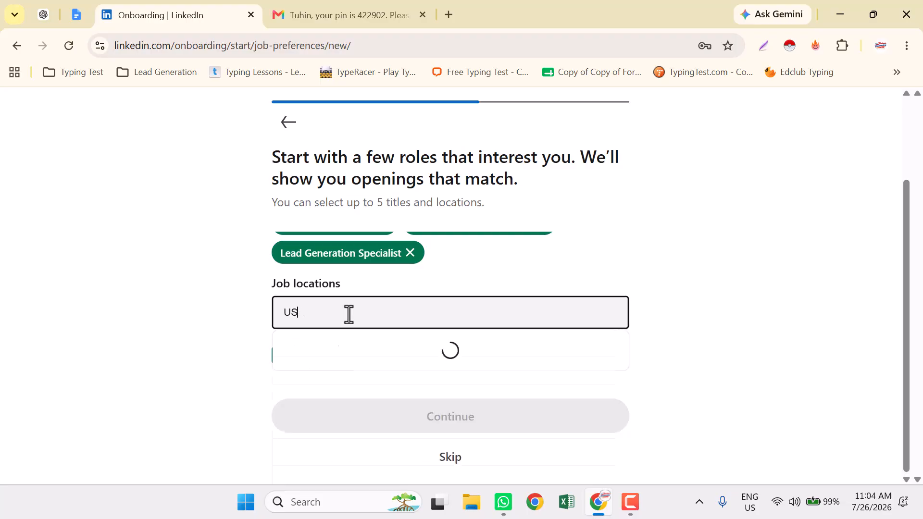
{"action": "type", "text": "nited"}
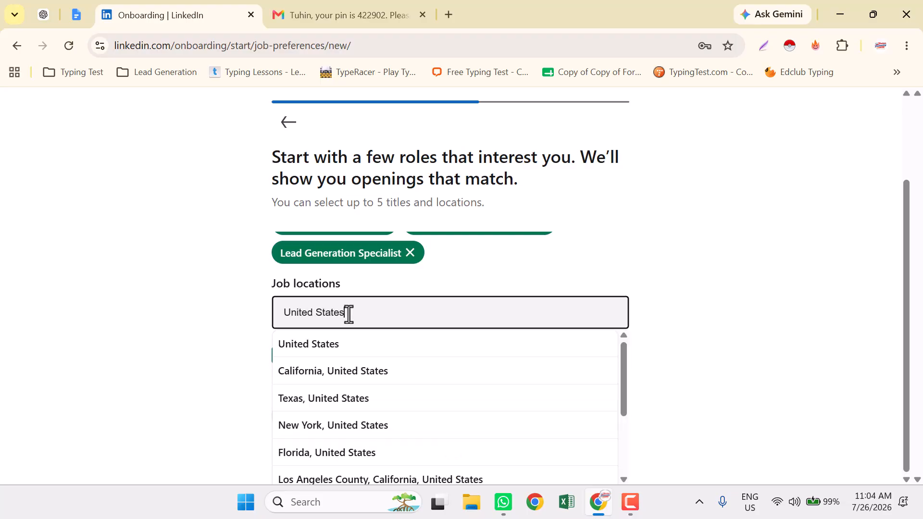
{"action": "type", "text": " States"}
{"action": "left_click", "coordinate": [317, 346]}
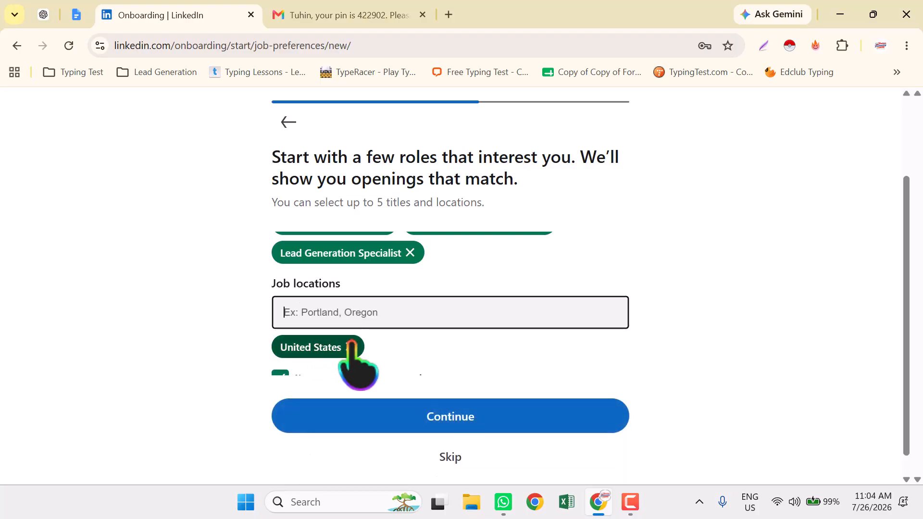
Add Canada and United Kingdom to the preferred job locations
{"action": "type", "text": "Can"}
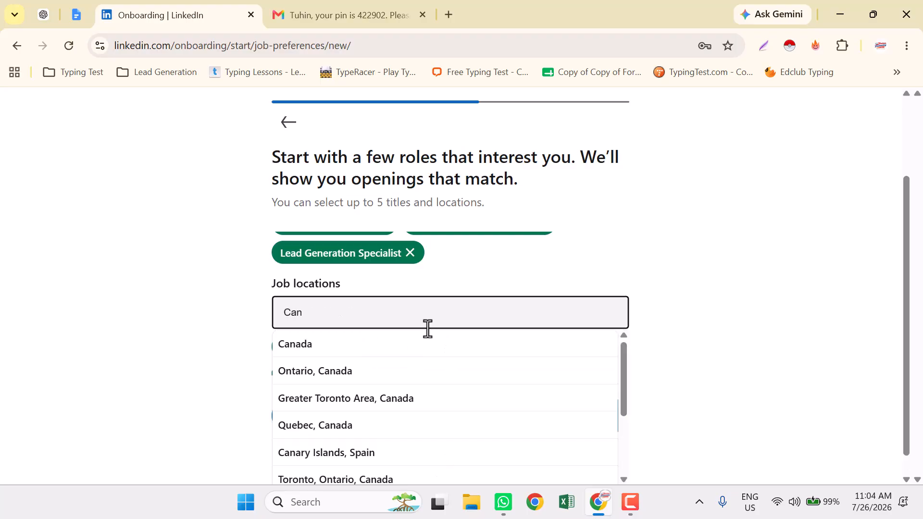
{"action": "left_click", "coordinate": [352, 343]}
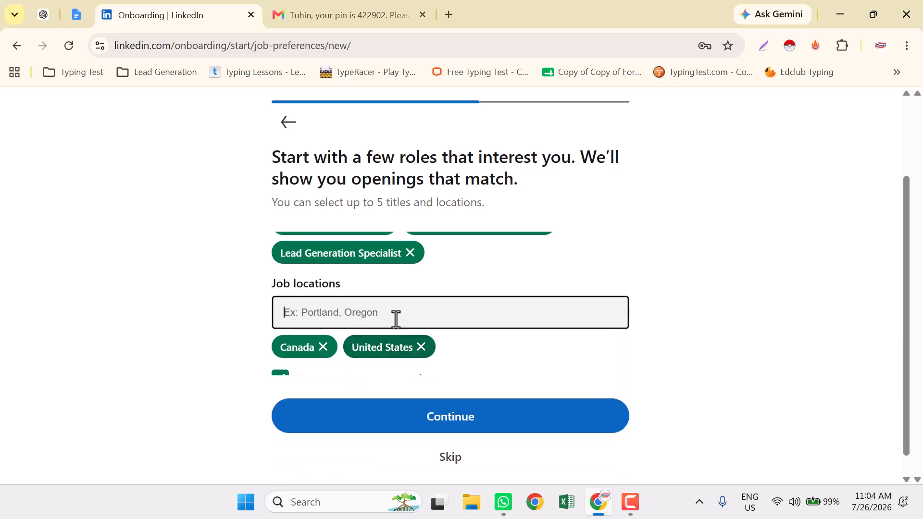
{"action": "type", "text": "United"}
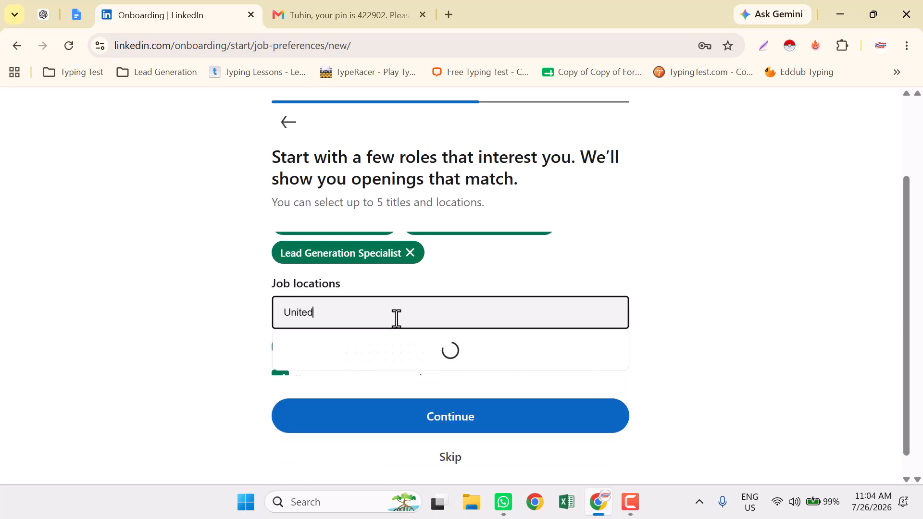
{"action": "type", "text": " King"}
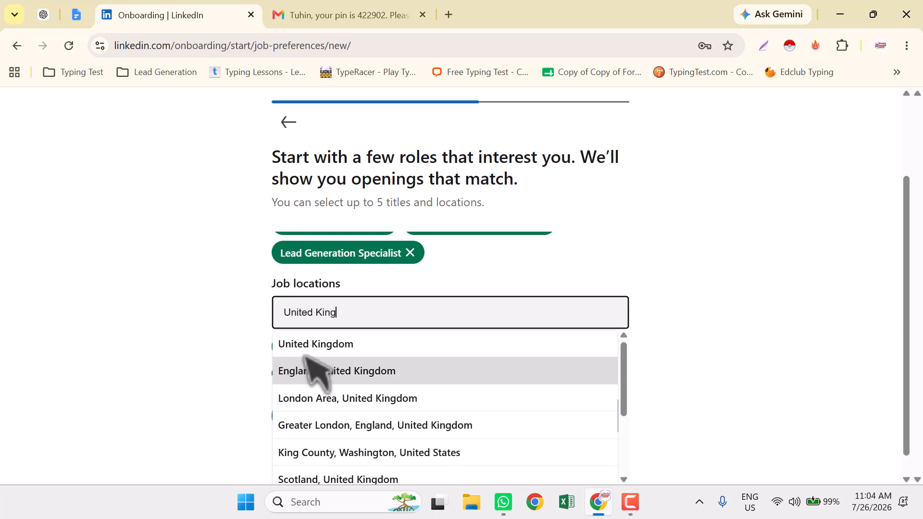
{"action": "left_click", "coordinate": [394, 348]}
Add Dhaka, Bangladesh and Australia to the preferred job locations
{"action": "type", "text": "Dhaka"}
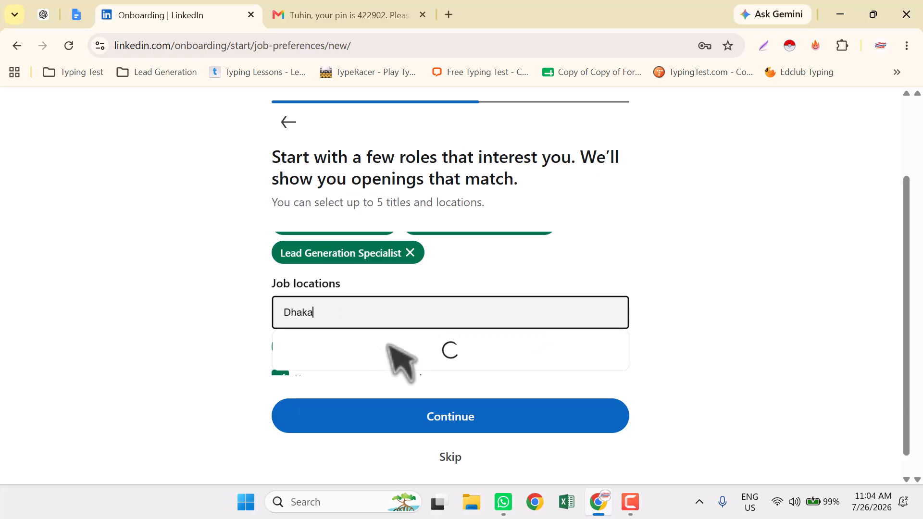
{"action": "left_click", "coordinate": [389, 344]}
{"action": "scroll", "coordinate": [481, 306], "scroll_direction": "down", "scroll_amount": 1}
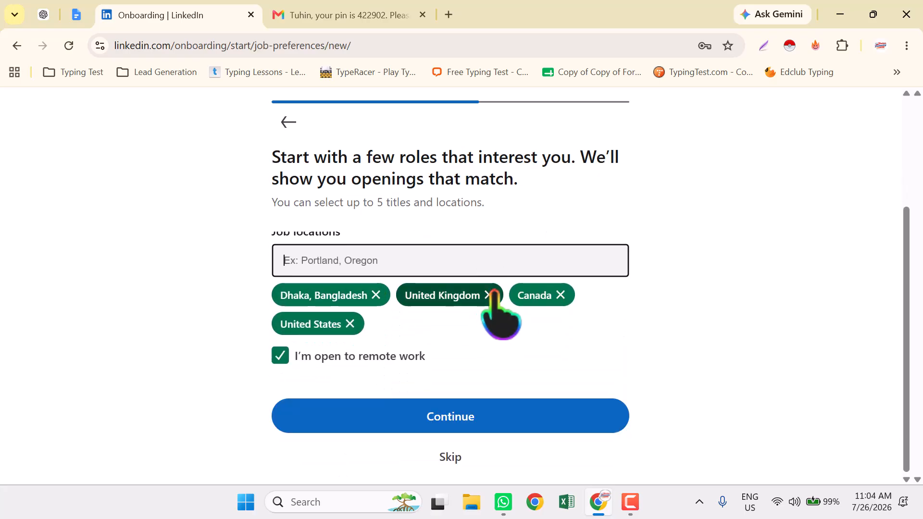
{"action": "type", "text": "Aus"}
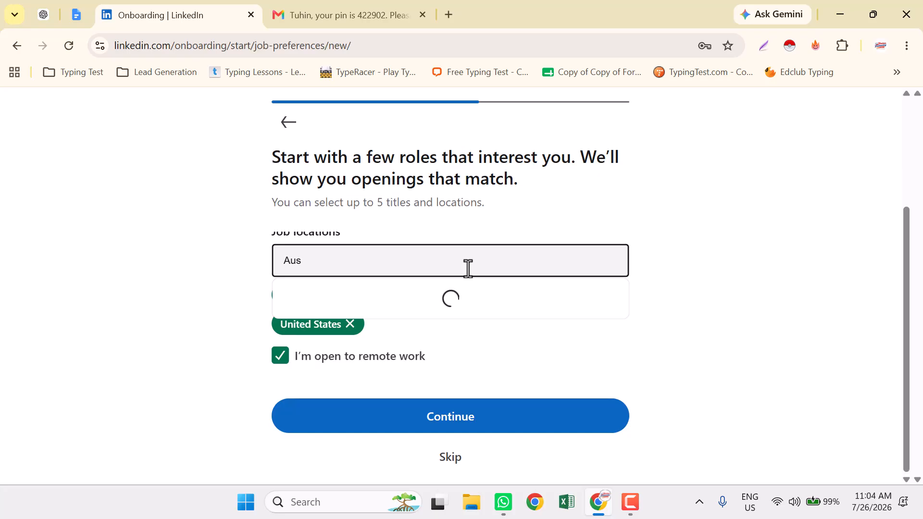
{"action": "left_click", "coordinate": [303, 294]}
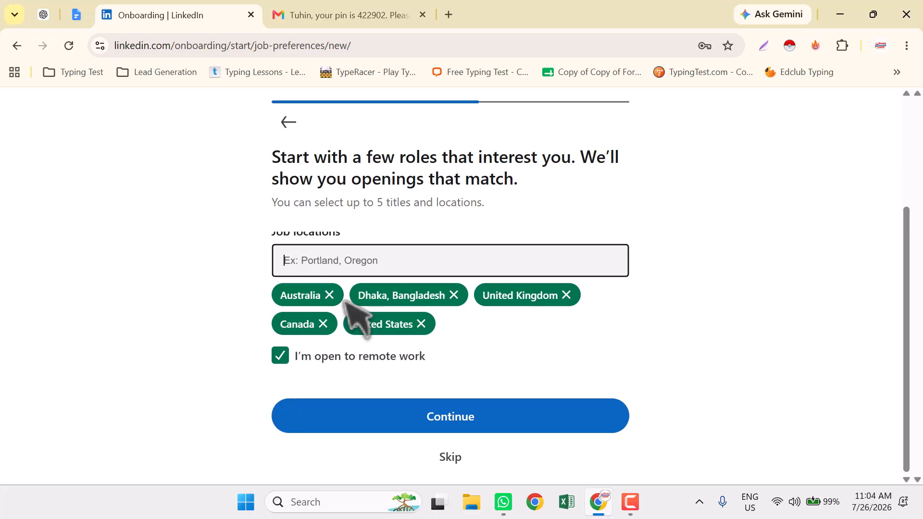
Try adding Florida, United States as a sixth job location, and remove it again
{"action": "scroll", "coordinate": [481, 343], "scroll_direction": "up", "scroll_amount": 3}
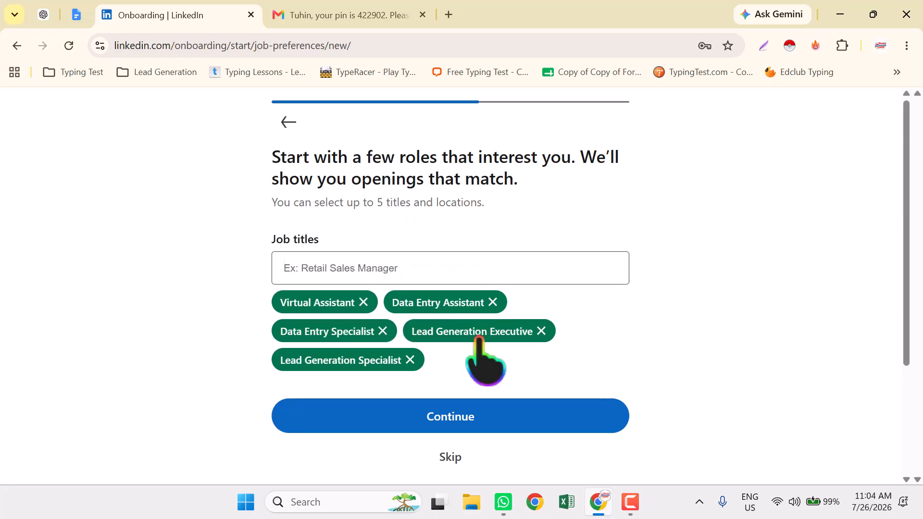
{"action": "scroll", "coordinate": [289, 247], "scroll_direction": "down", "scroll_amount": 3}
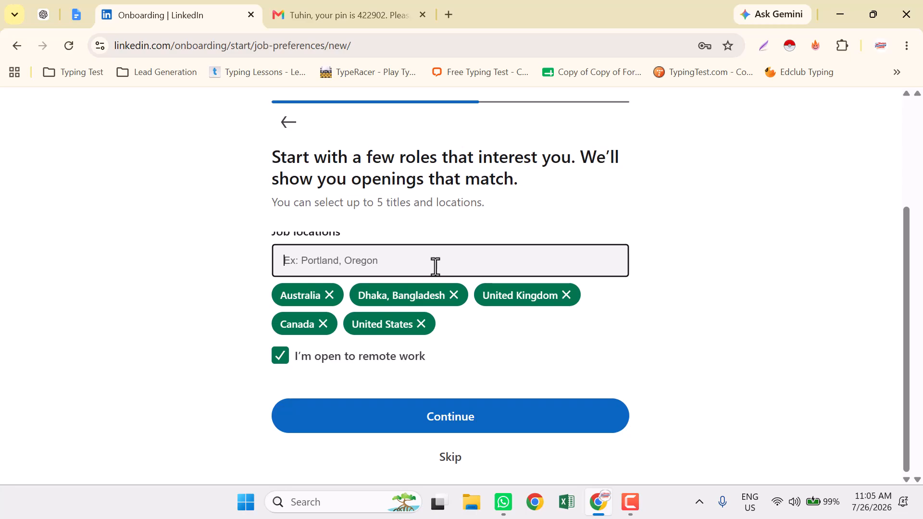
{"action": "type", "text": "Flo"}
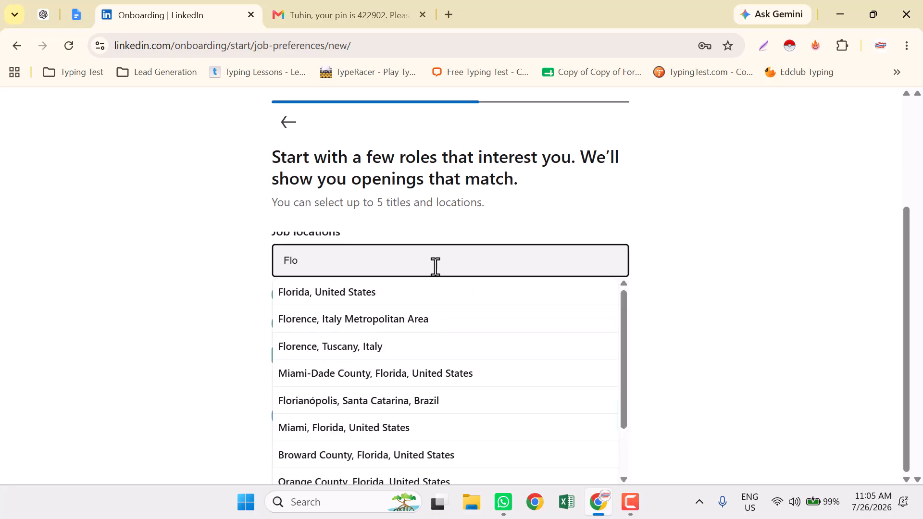
{"action": "left_click", "coordinate": [404, 295]}
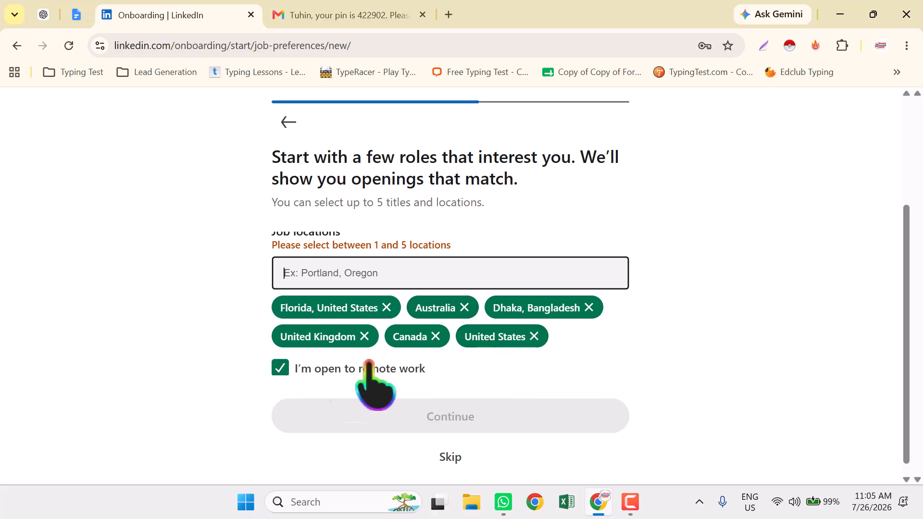
{"action": "left_click", "coordinate": [386, 308]}
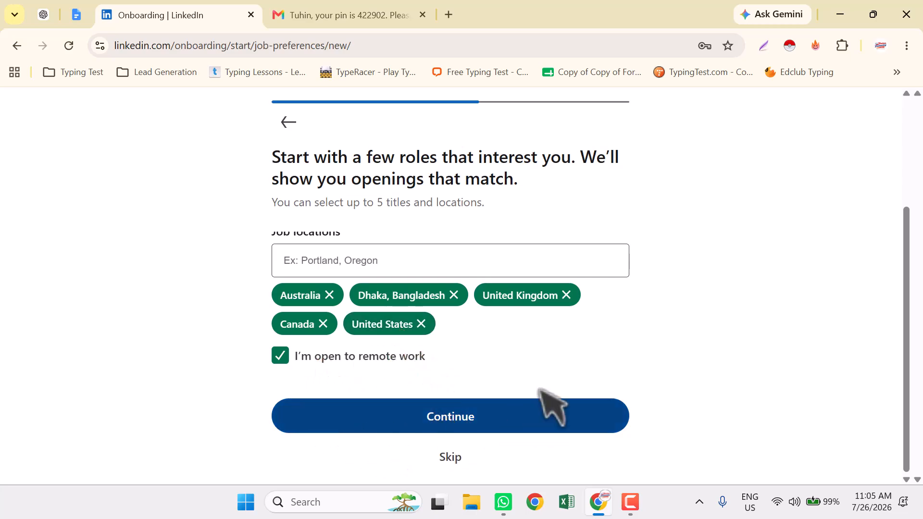
Check the chosen job titles and locations, and continue to the job notifications setup
{"action": "scroll", "coordinate": [529, 202], "scroll_direction": "up", "scroll_amount": 3}
{"action": "scroll", "coordinate": [422, 340], "scroll_direction": "down", "scroll_amount": 3}
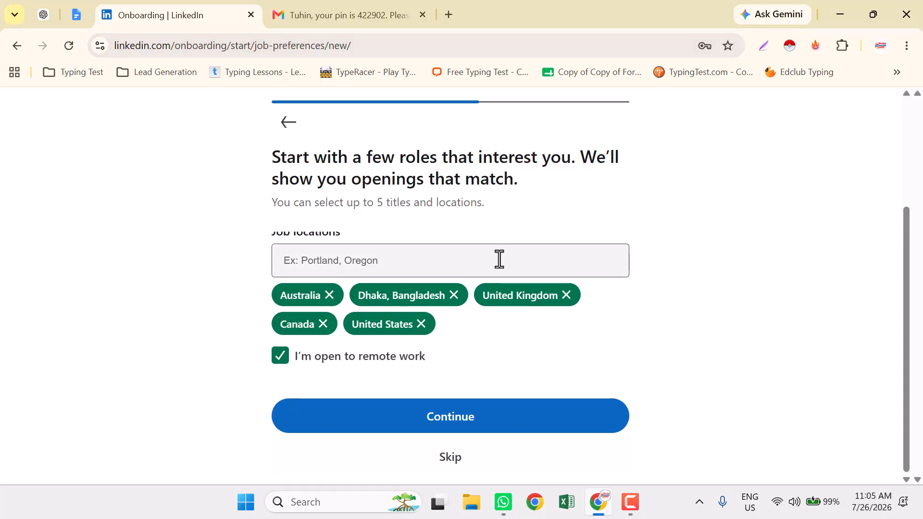
{"action": "scroll", "coordinate": [433, 265], "scroll_direction": "up", "scroll_amount": 3}
{"action": "scroll", "coordinate": [260, 213], "scroll_direction": "down", "scroll_amount": 3}
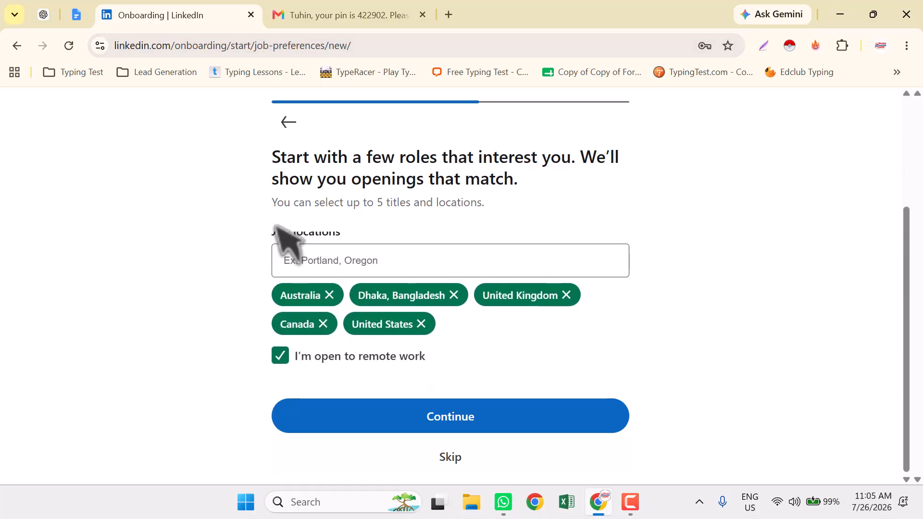
{"action": "left_click", "coordinate": [456, 418]}
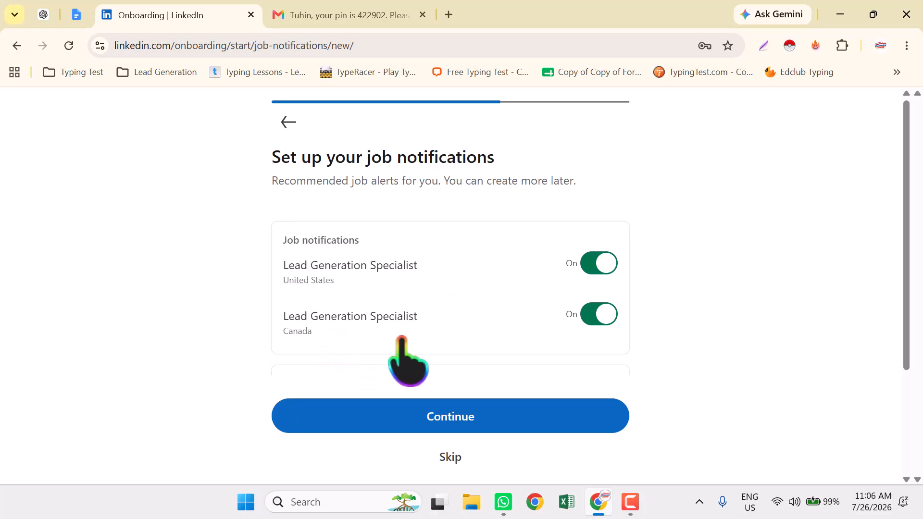
Review the job alerts and recruiter sharing option, keep them all enabled, and continue to the profile photo setup
{"action": "scroll", "coordinate": [529, 313], "scroll_direction": "down", "scroll_amount": 3}
{"action": "scroll", "coordinate": [495, 308], "scroll_direction": "up", "scroll_amount": 3}
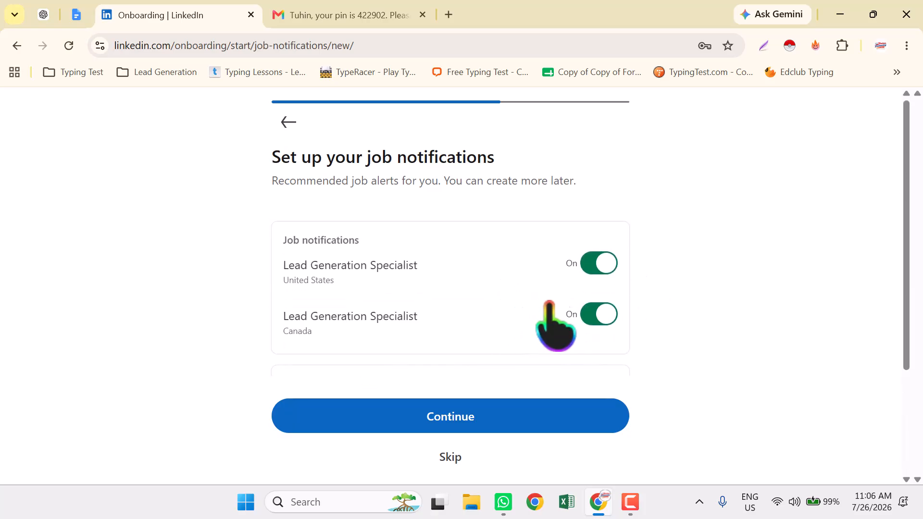
{"action": "scroll", "coordinate": [584, 312], "scroll_direction": "down", "scroll_amount": 3}
{"action": "scroll", "coordinate": [558, 308], "scroll_direction": "down", "scroll_amount": 1}
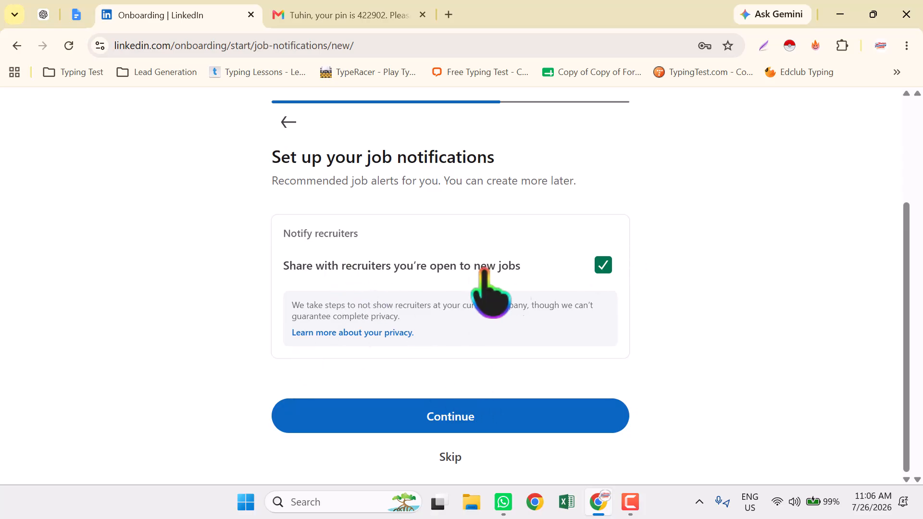
{"action": "scroll", "coordinate": [481, 262], "scroll_direction": "up", "scroll_amount": 3}
{"action": "scroll", "coordinate": [501, 268], "scroll_direction": "down", "scroll_amount": 3}
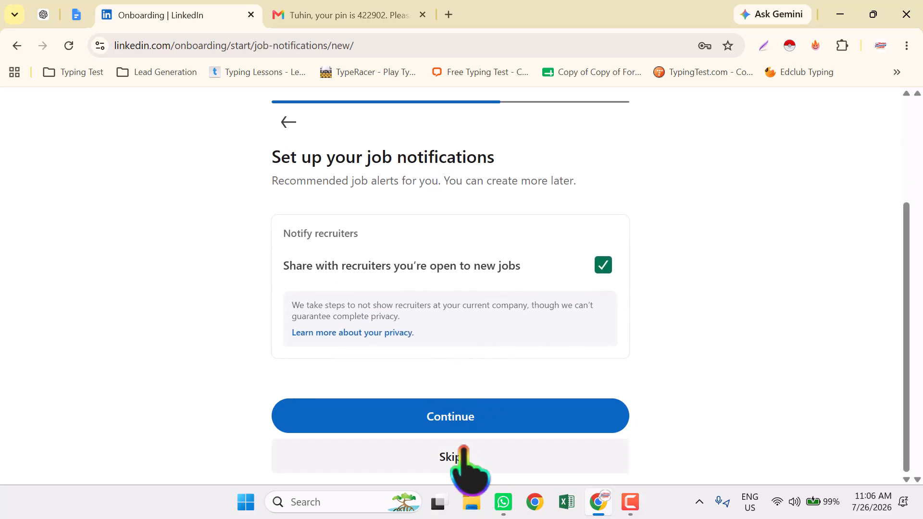
{"action": "left_click", "coordinate": [456, 419]}
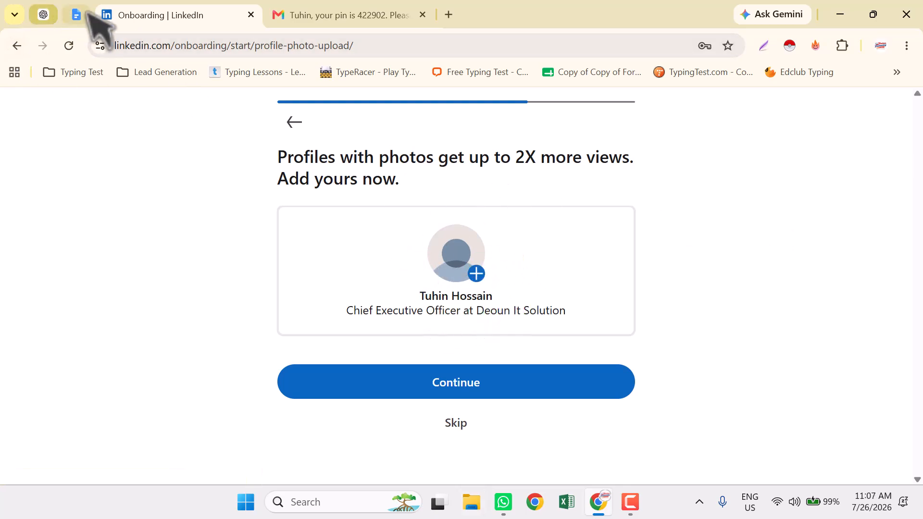
Switch to Gmail, open the photo attachment in the second inbox email, and download IMG-20260619-WA0005.jpg
{"action": "left_click", "coordinate": [380, 19]}
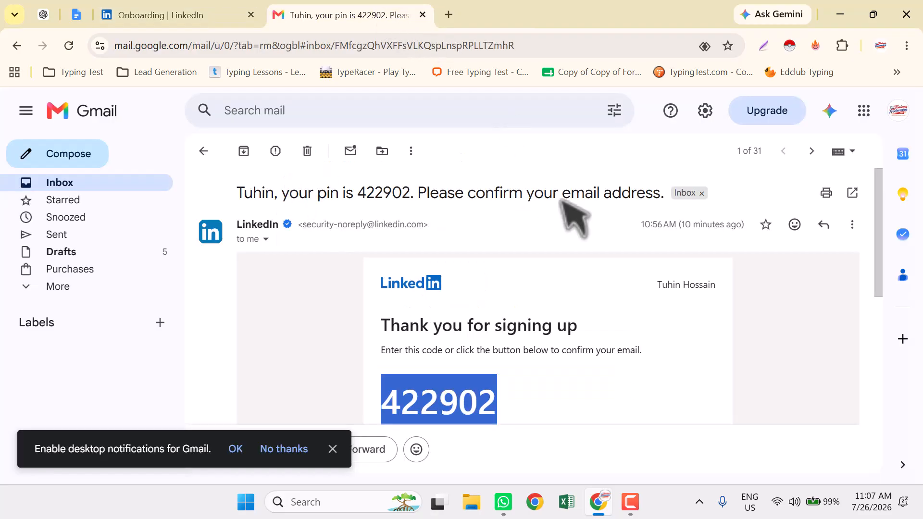
{"action": "left_click", "coordinate": [77, 184]}
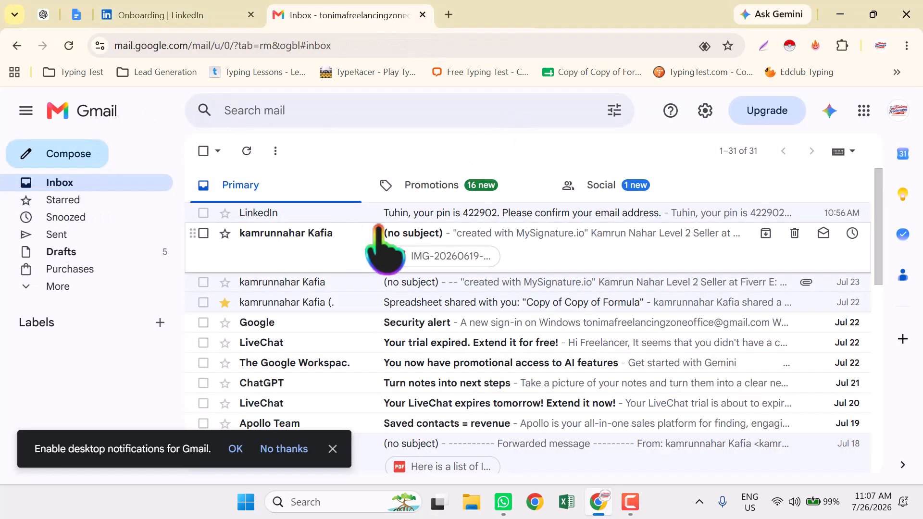
{"action": "left_click", "coordinate": [325, 235]}
{"action": "scroll", "coordinate": [418, 267], "scroll_direction": "down", "scroll_amount": 4}
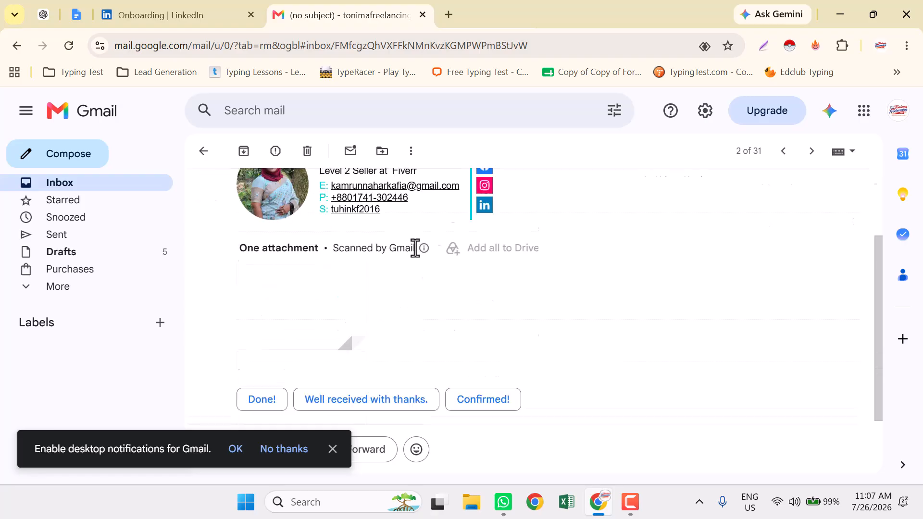
{"action": "left_click", "coordinate": [351, 251]}
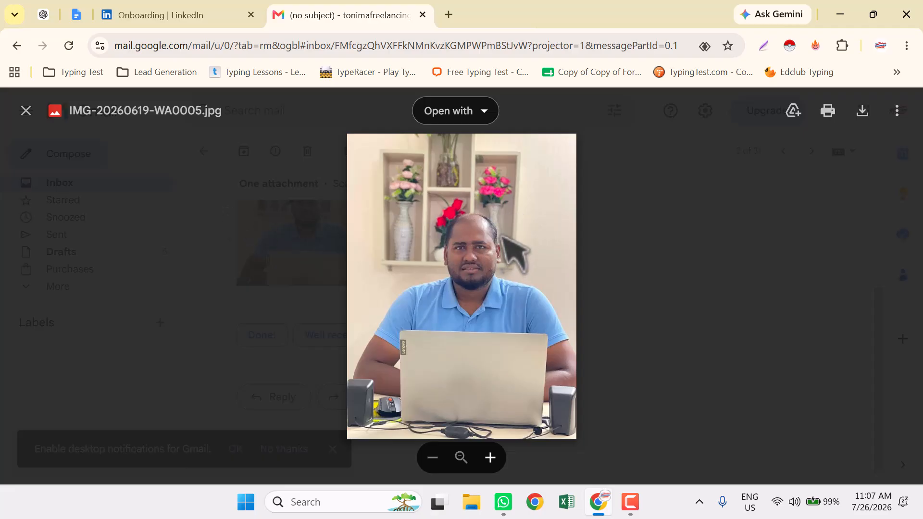
{"action": "left_click", "coordinate": [863, 112]}
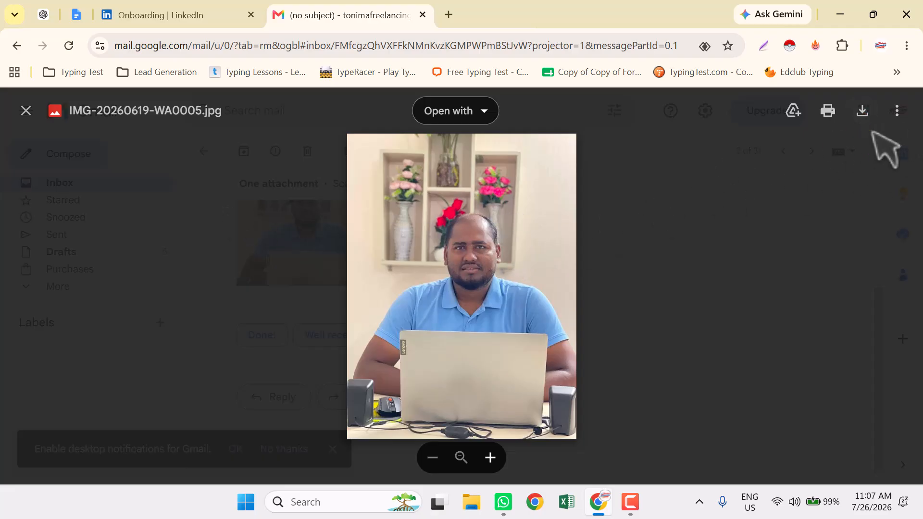
{"action": "left_click", "coordinate": [863, 111]}
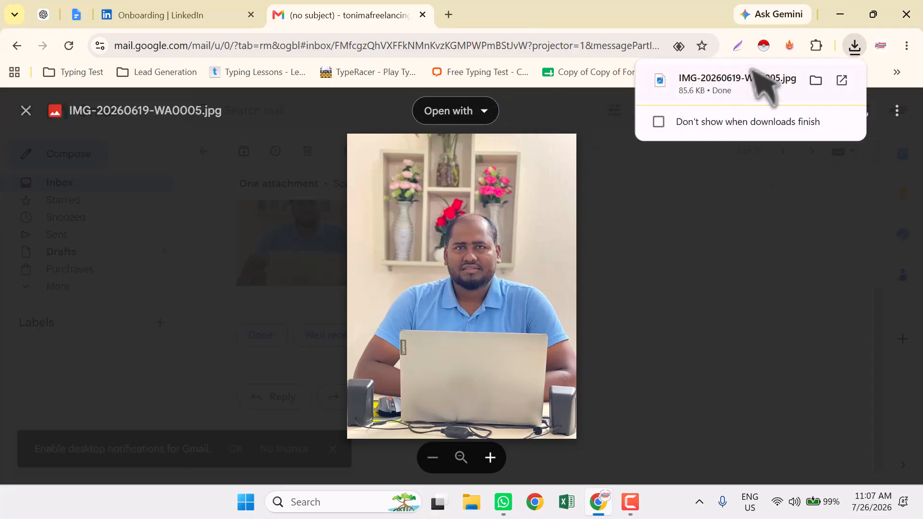
Search Google for "linkedin profile picture size" in a new browser tab
{"action": "left_click", "coordinate": [454, 15]}
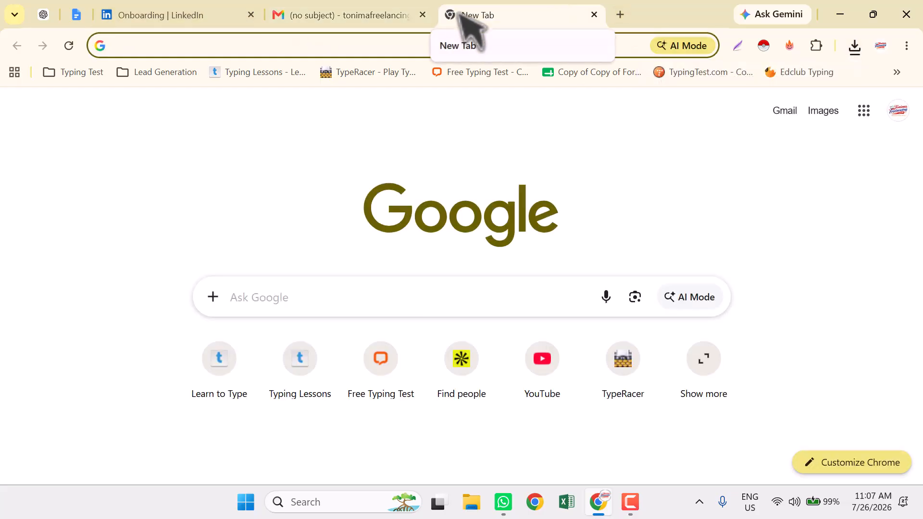
{"action": "type", "text": "lin"}
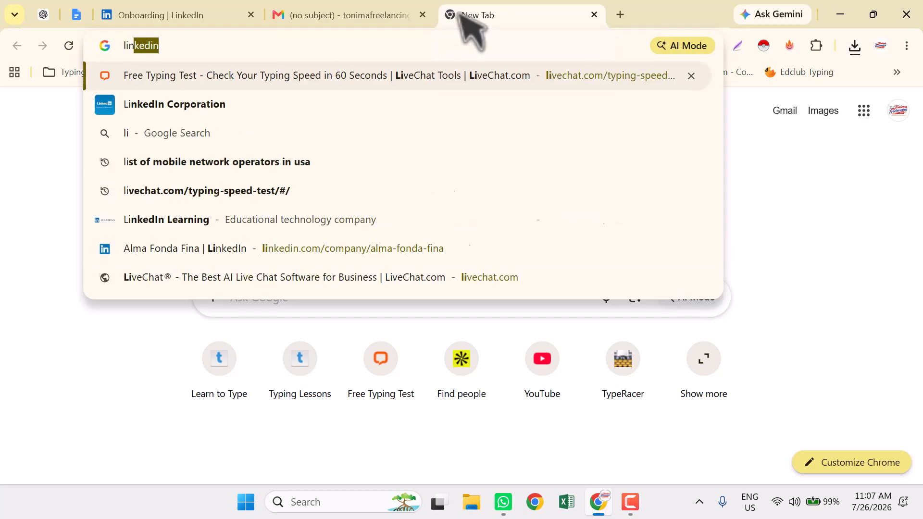
{"action": "type", "text": "kedin profile"}
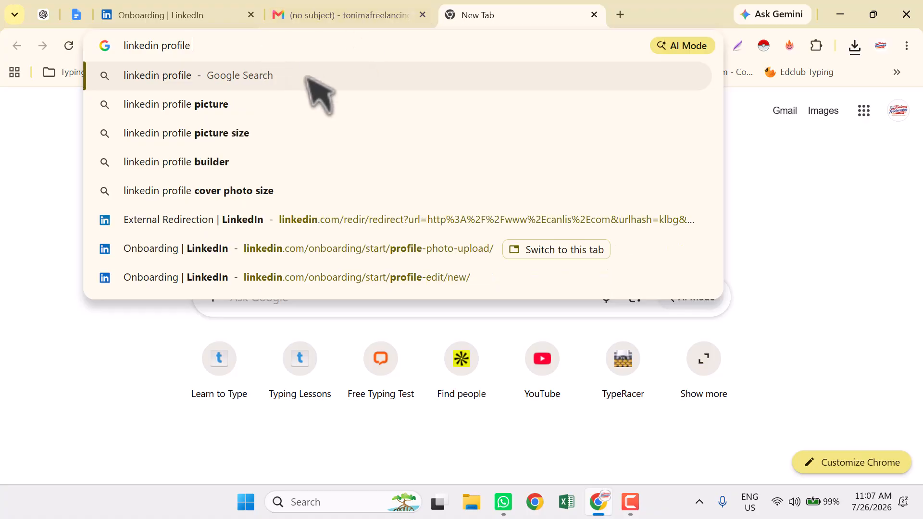
{"action": "left_click", "coordinate": [218, 133]}
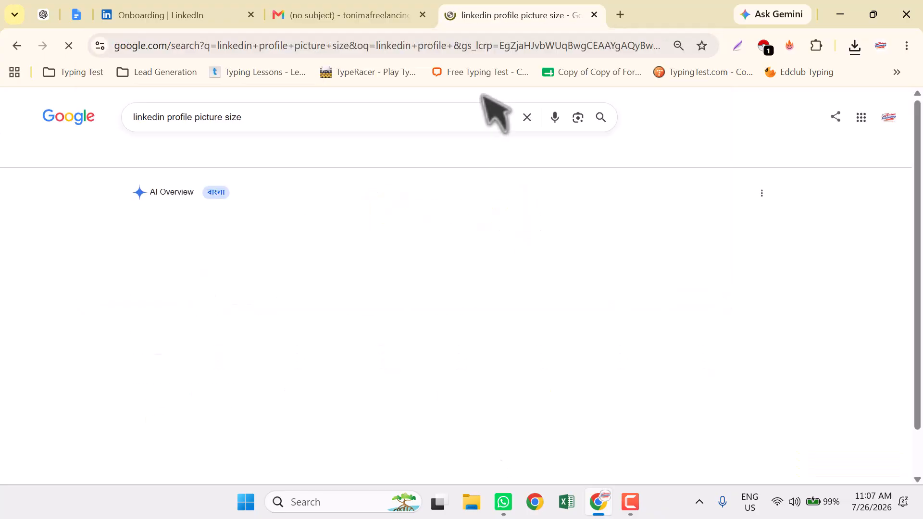
Expand the AI Overview and read the recommended picture dimensions, maximum file size, image requirements and best practices
{"action": "scroll", "coordinate": [155, 309], "scroll_direction": "down", "scroll_amount": 2}
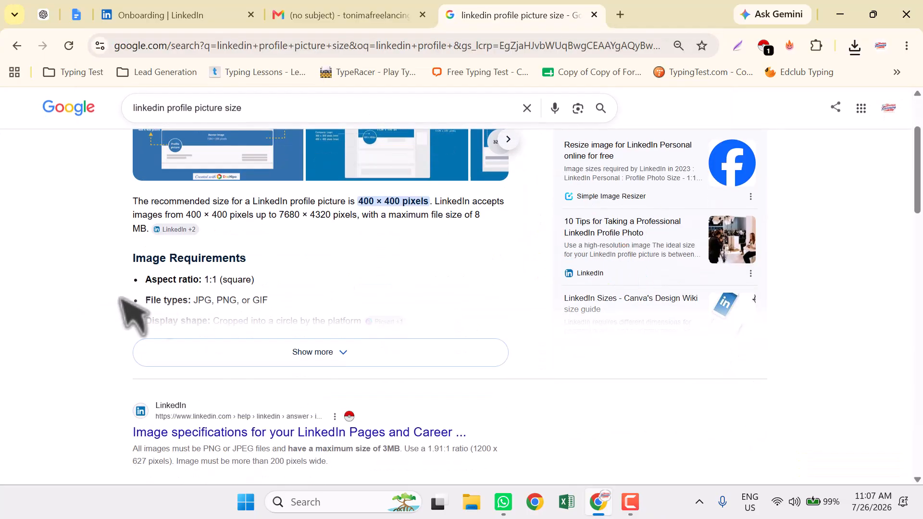
{"action": "left_click", "coordinate": [293, 354]}
{"action": "scroll", "coordinate": [155, 284], "scroll_direction": "up", "scroll_amount": 2}
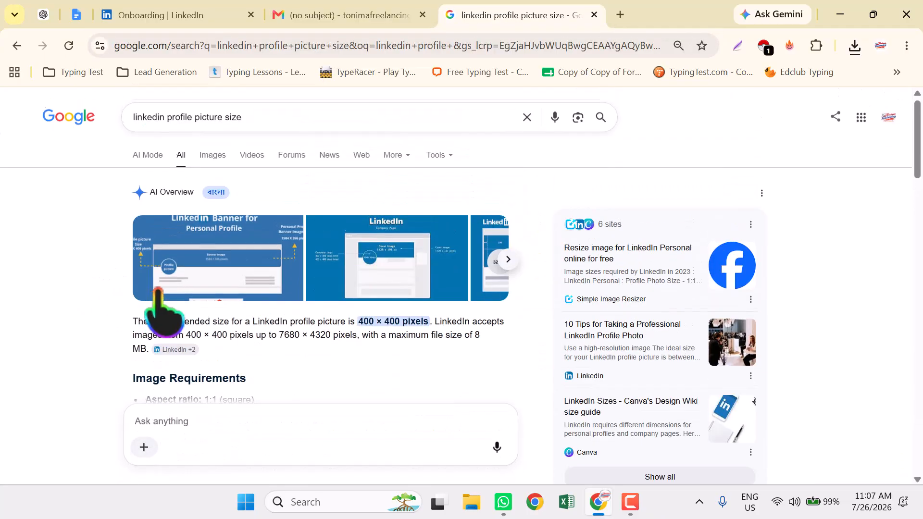
{"action": "scroll", "coordinate": [153, 293], "scroll_direction": "down", "scroll_amount": 2}
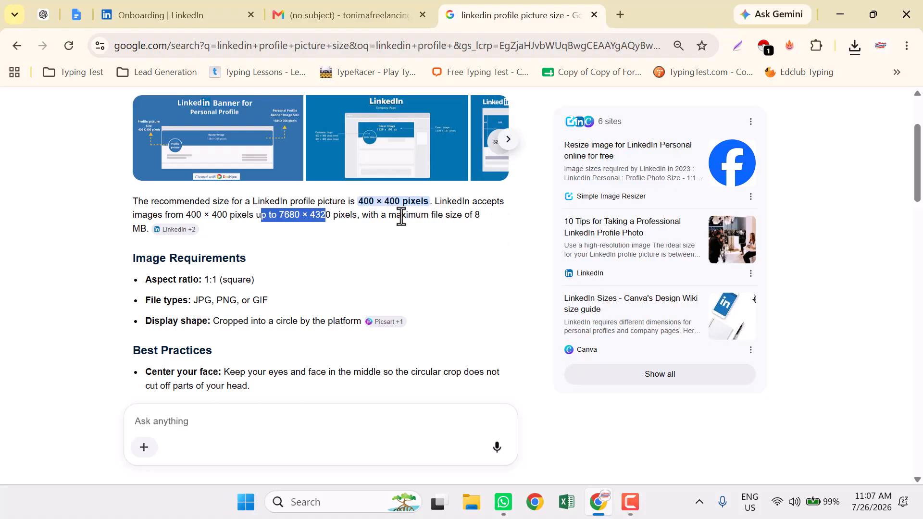
{"action": "left_click_drag", "start_coordinate": [333, 216], "coordinate": [480, 215]}
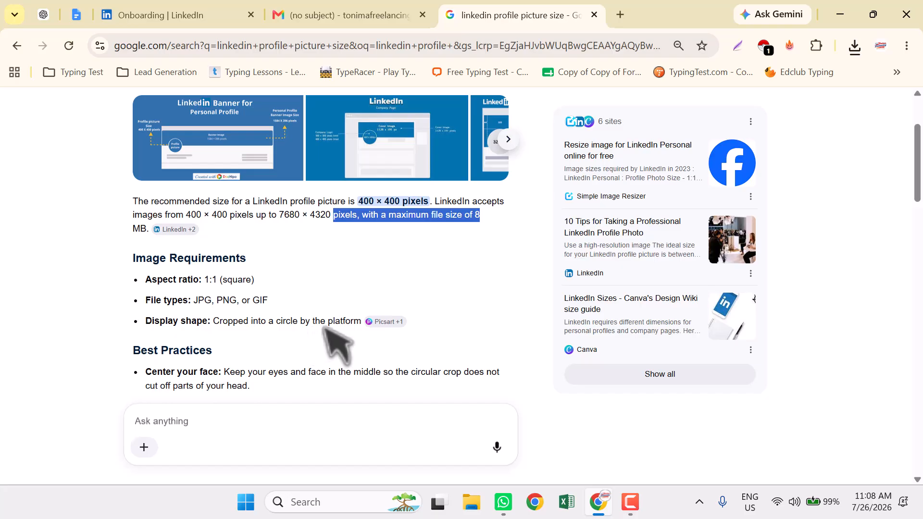
{"action": "scroll", "coordinate": [330, 298], "scroll_direction": "down", "scroll_amount": 5}
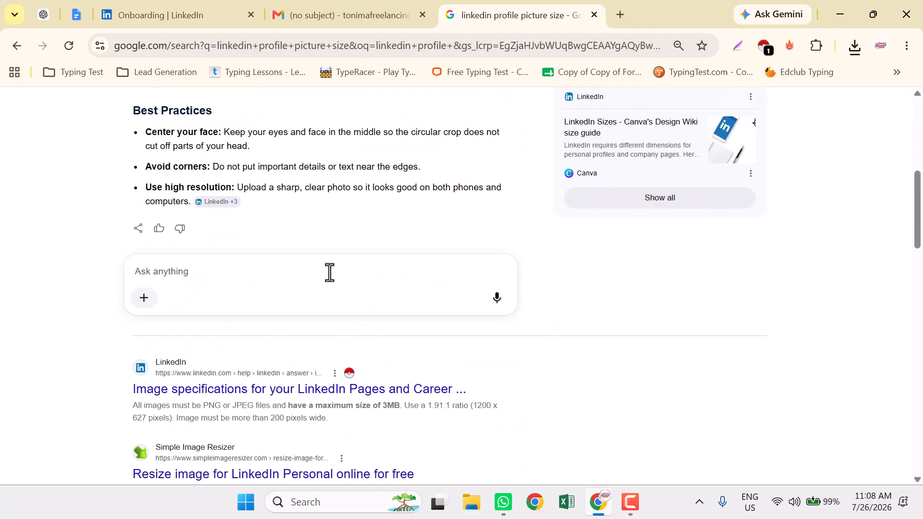
{"action": "scroll", "coordinate": [330, 276], "scroll_direction": "up", "scroll_amount": 8}
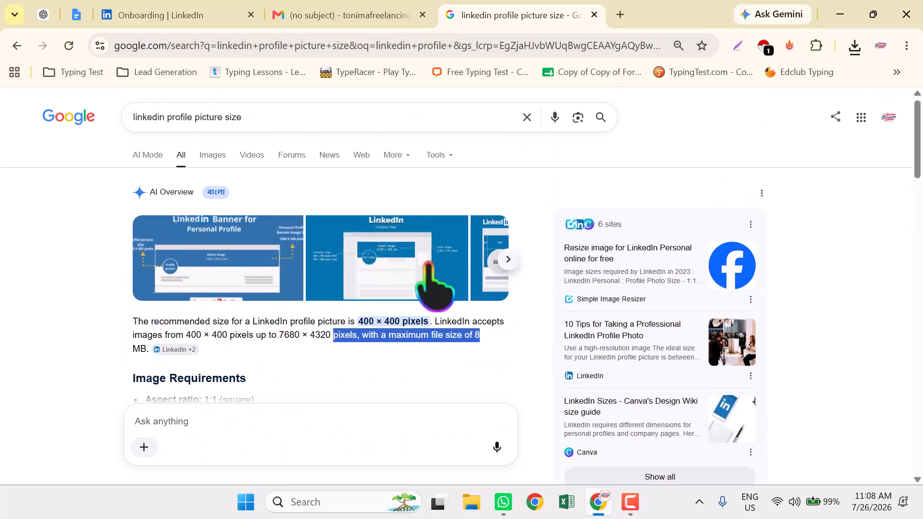
Return to the LinkedIn onboarding and upload IMG-20260619-WA0005 from Downloads as the profile photo
{"action": "left_click", "coordinate": [235, 4]}
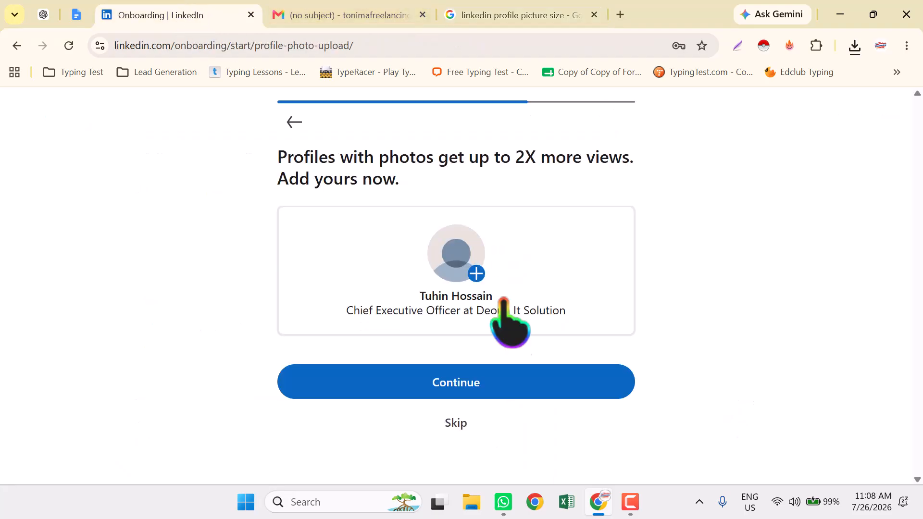
{"action": "left_click", "coordinate": [477, 274]}
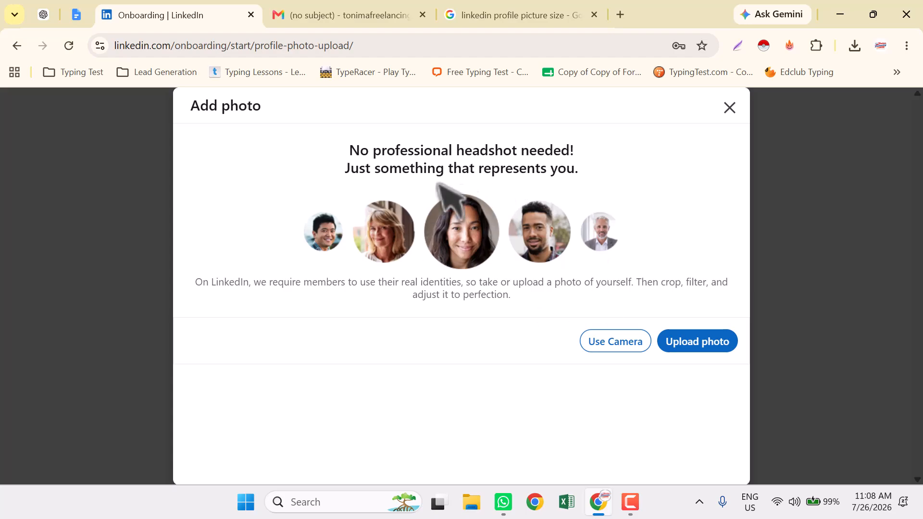
{"action": "left_click", "coordinate": [700, 343]}
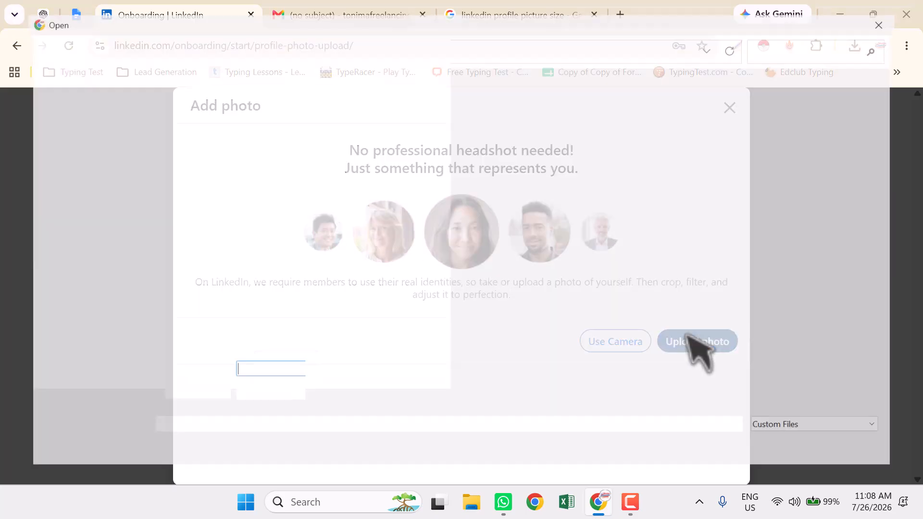
{"action": "left_click", "coordinate": [167, 153]}
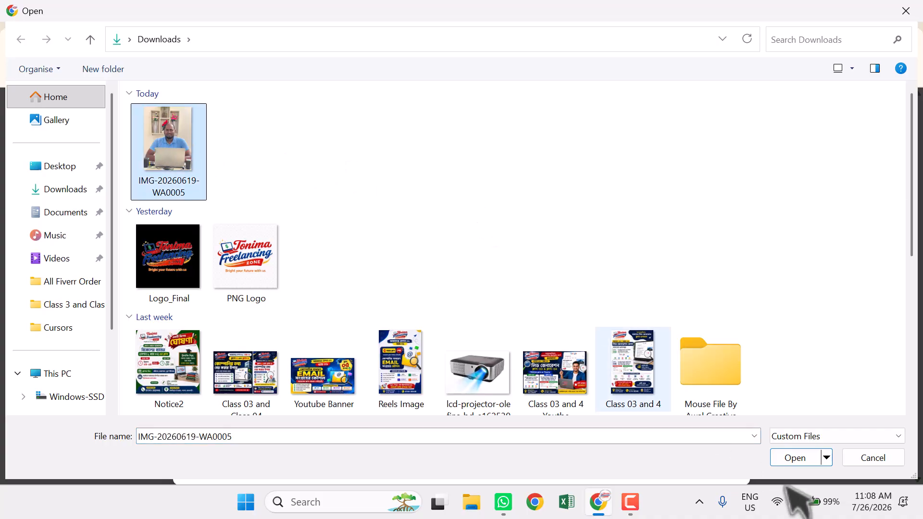
{"action": "left_click", "coordinate": [800, 457]}
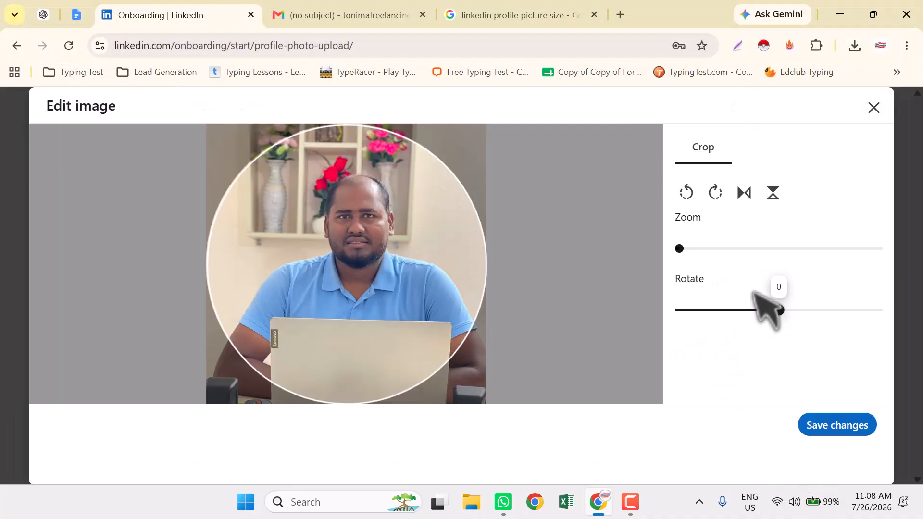
Shift the photo upward within the circular crop at zoom 1 and rotation 0, save the changes, and continue with onboarding
{"action": "mouse_move", "coordinate": [320, 305]}
{"action": "left_mouse_down"}
{"action": "mouse_move", "coordinate": [297, 274]}
{"action": "mouse_move", "coordinate": [316, 256]}
{"action": "mouse_move", "coordinate": [320, 288]}
{"action": "left_mouse_up"}
{"action": "mouse_move", "coordinate": [678, 243]}
{"action": "mouse_move", "coordinate": [678, 243]}
{"action": "left_mouse_down"}
{"action": "mouse_move", "coordinate": [710, 248]}
{"action": "mouse_move", "coordinate": [678, 249]}
{"action": "left_mouse_up"}
{"action": "mouse_move", "coordinate": [773, 312]}
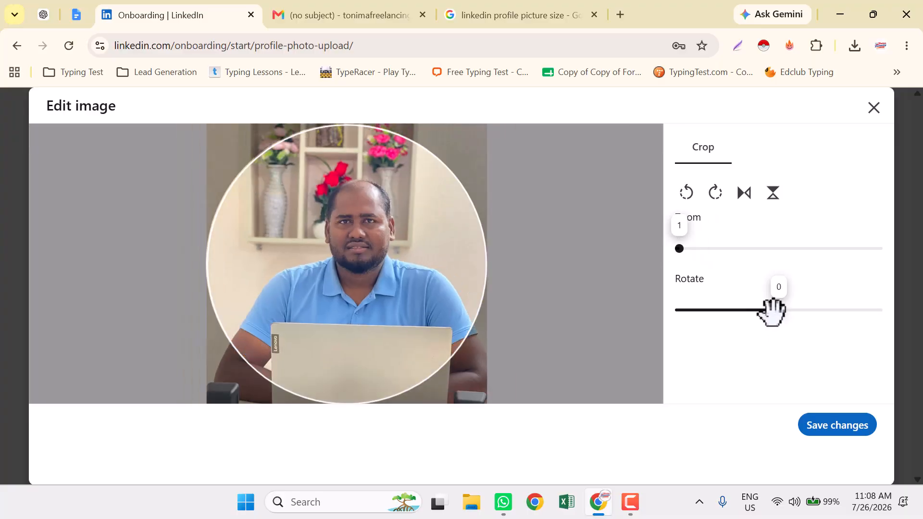
{"action": "mouse_move", "coordinate": [780, 310]}
{"action": "left_mouse_down"}
{"action": "mouse_move", "coordinate": [829, 312]}
{"action": "mouse_move", "coordinate": [777, 311]}
{"action": "left_mouse_up"}
{"action": "mouse_move", "coordinate": [707, 237]}
{"action": "mouse_move", "coordinate": [679, 247]}
{"action": "left_mouse_down"}
{"action": "mouse_move", "coordinate": [733, 247]}
{"action": "mouse_move", "coordinate": [680, 256]}
{"action": "left_mouse_up"}
{"action": "left_click_drag", "start_coordinate": [349, 298], "coordinate": [344, 233]}
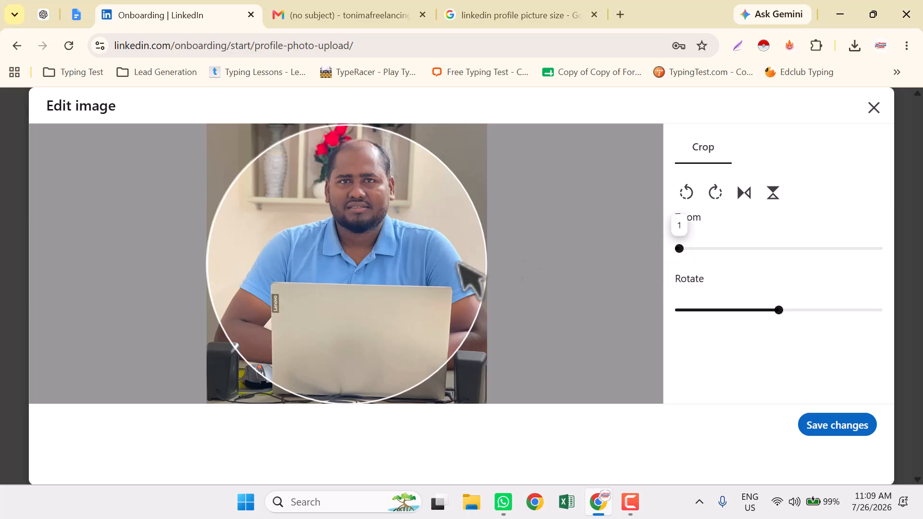
{"action": "left_click_drag", "start_coordinate": [376, 282], "coordinate": [380, 257]}
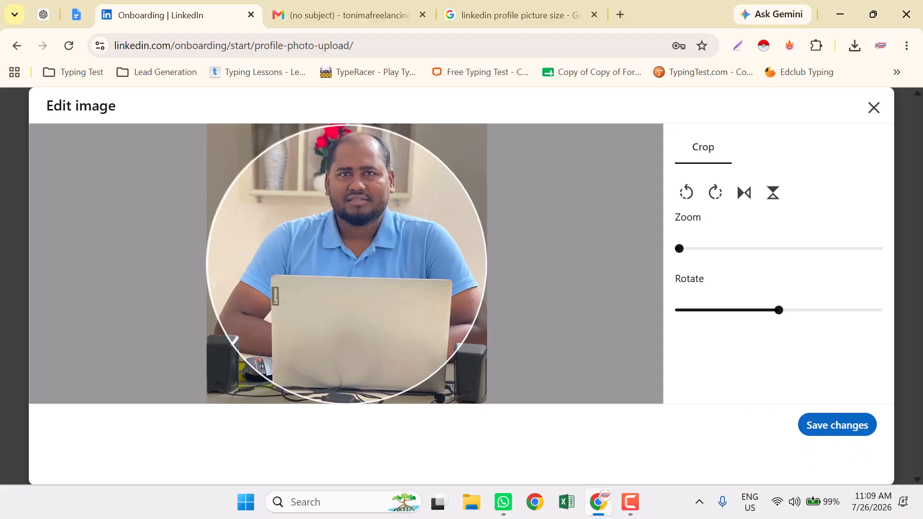
{"action": "left_click", "coordinate": [836, 426]}
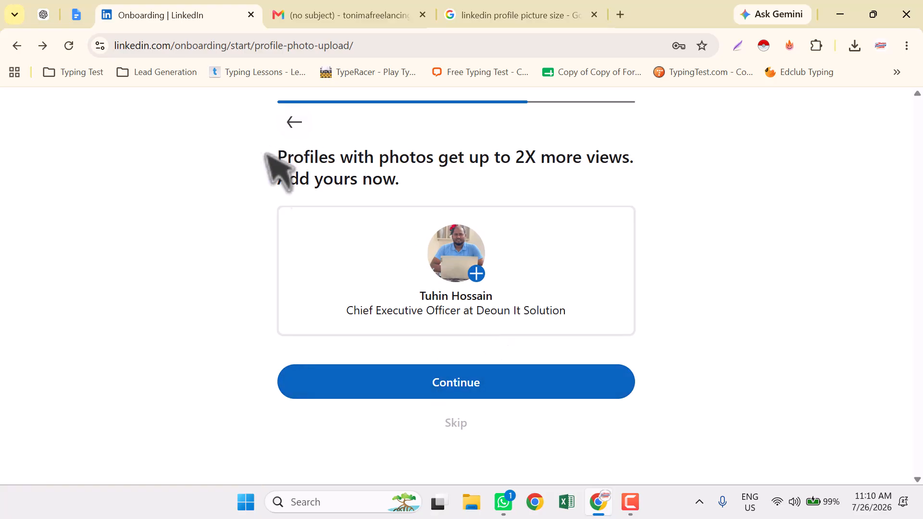
{"action": "left_click", "coordinate": [456, 383]}
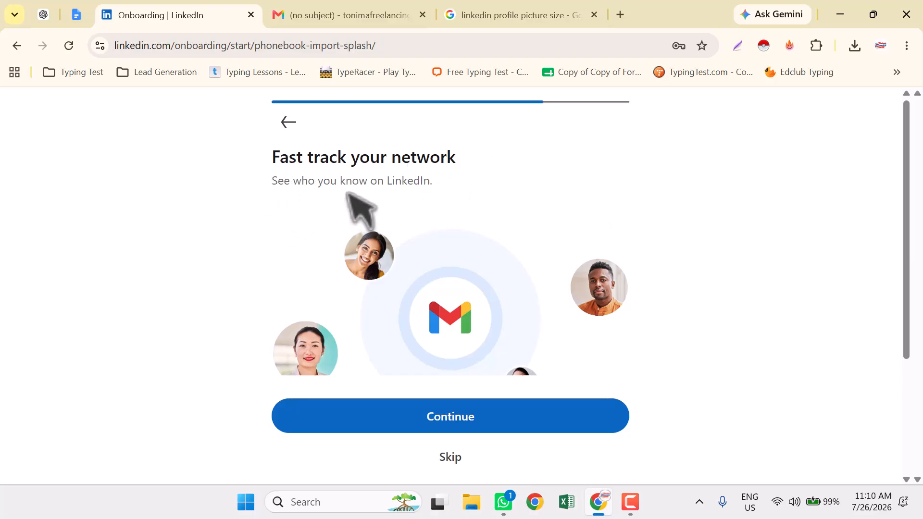
Read the offer to link Gmail contacts for network building, and proceed to the Google account selection
{"action": "scroll", "coordinate": [468, 202], "scroll_direction": "down", "scroll_amount": 3}
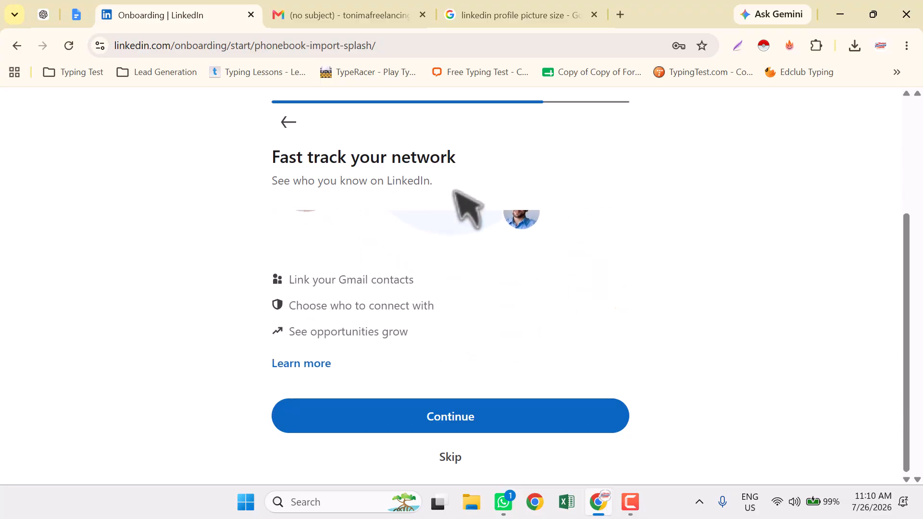
{"action": "scroll", "coordinate": [464, 268], "scroll_direction": "up", "scroll_amount": 3}
{"action": "scroll", "coordinate": [478, 285], "scroll_direction": "down", "scroll_amount": 3}
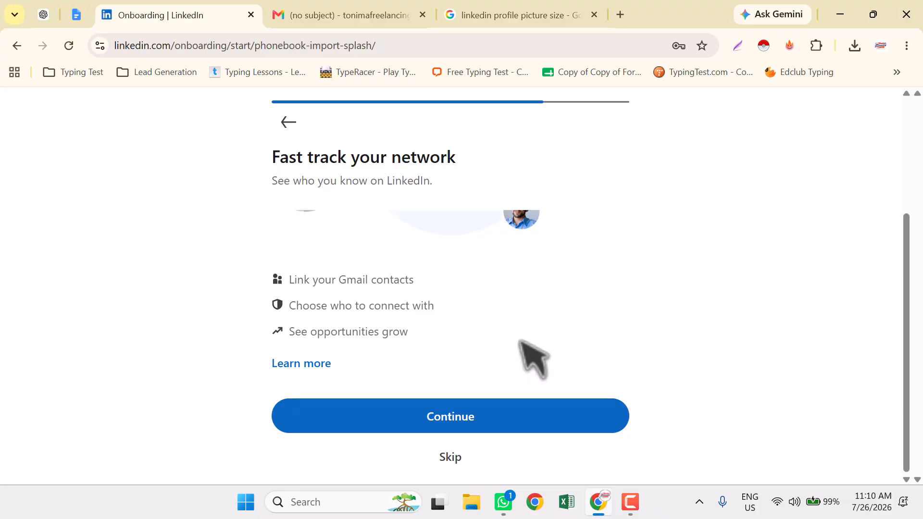
{"action": "scroll", "coordinate": [433, 337], "scroll_direction": "up", "scroll_amount": 3}
{"action": "left_click_drag", "start_coordinate": [269, 182], "coordinate": [532, 251]}
{"action": "scroll", "coordinate": [529, 269], "scroll_direction": "down", "scroll_amount": 3}
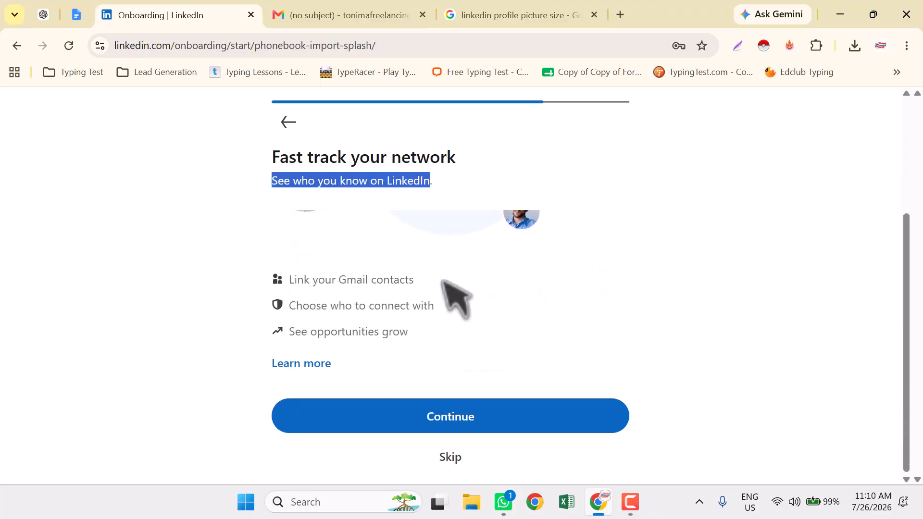
{"action": "left_click", "coordinate": [439, 413]}
{"action": "left_click", "coordinate": [445, 417]}
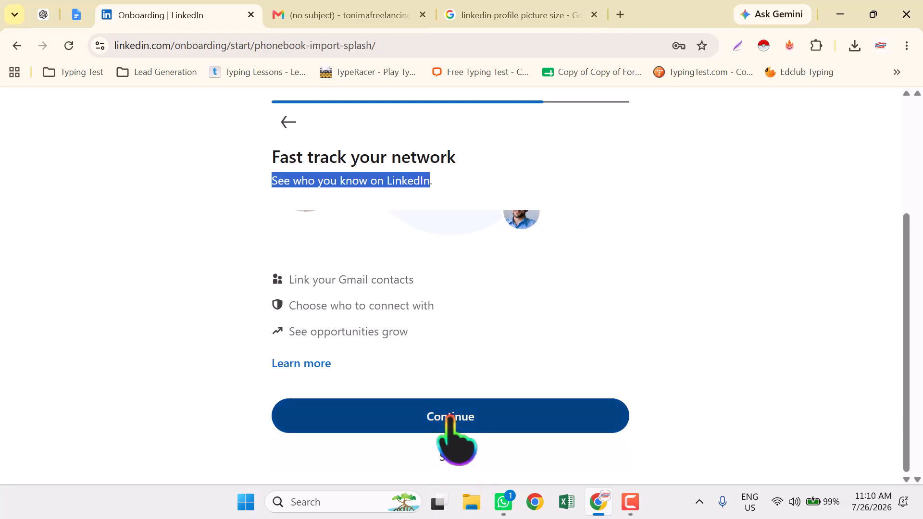
{"action": "left_click", "coordinate": [447, 416]}
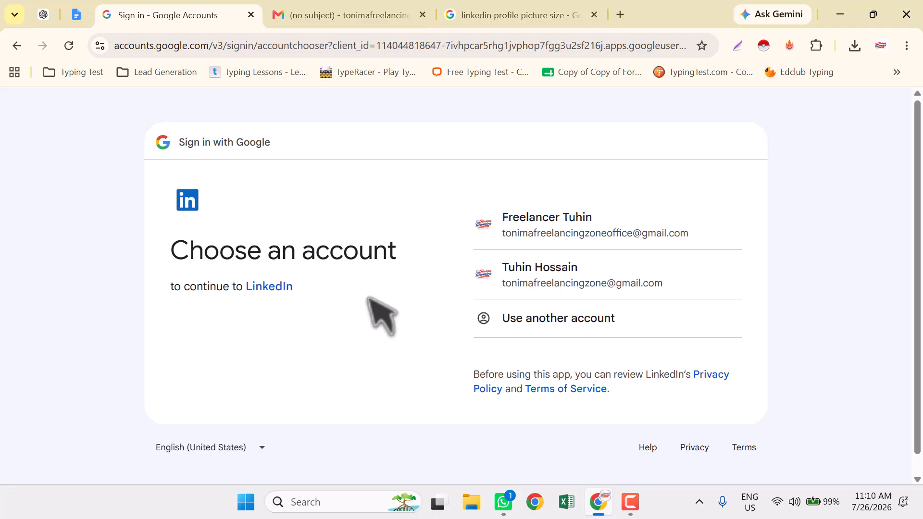
Choose the office Gmail account for LinkedIn and grant access to its saved contacts
{"action": "left_click", "coordinate": [589, 216]}
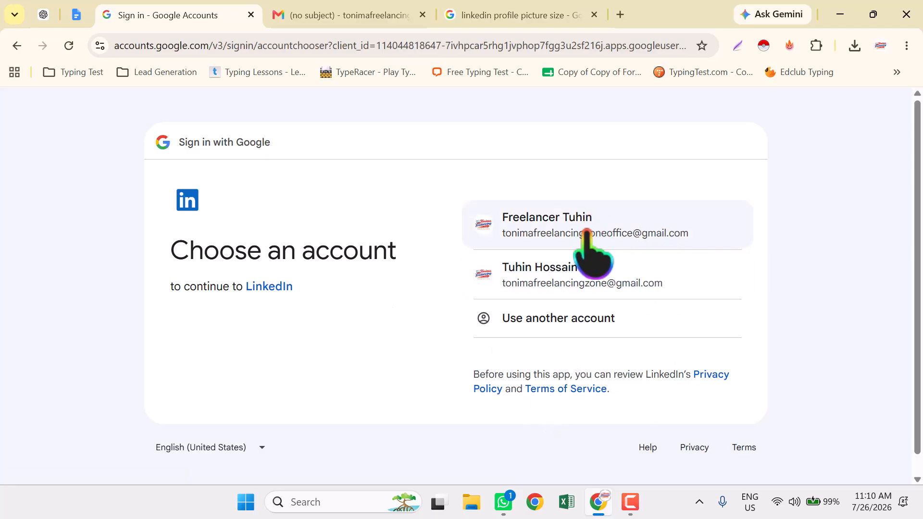
{"action": "left_click", "coordinate": [586, 231]}
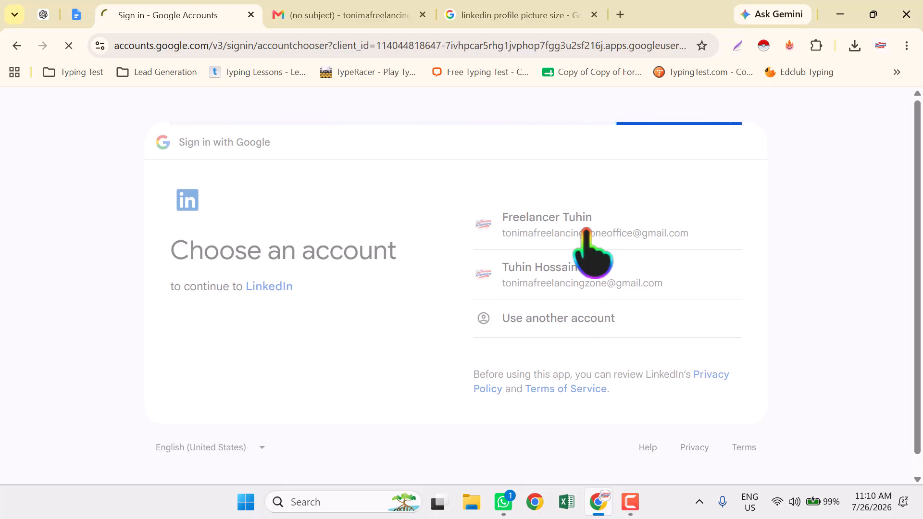
{"action": "scroll", "coordinate": [696, 331], "scroll_direction": "down", "scroll_amount": 3}
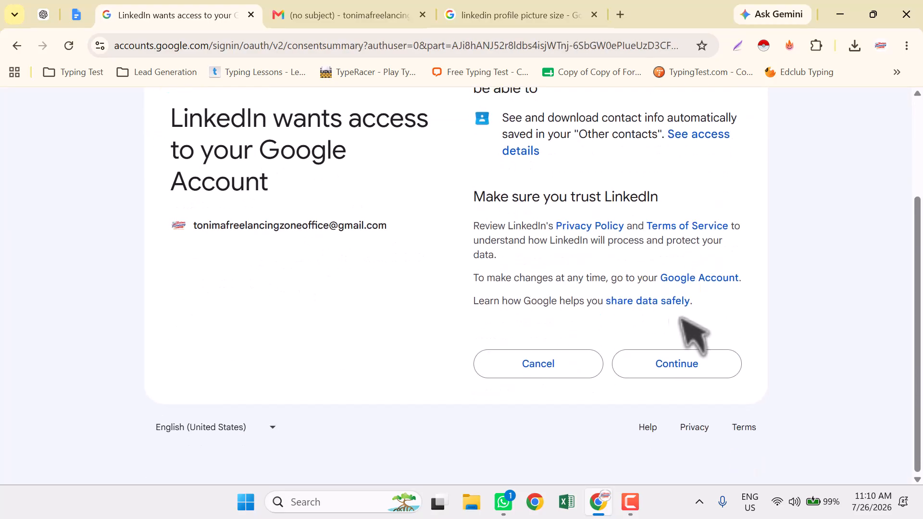
{"action": "left_click", "coordinate": [687, 372]}
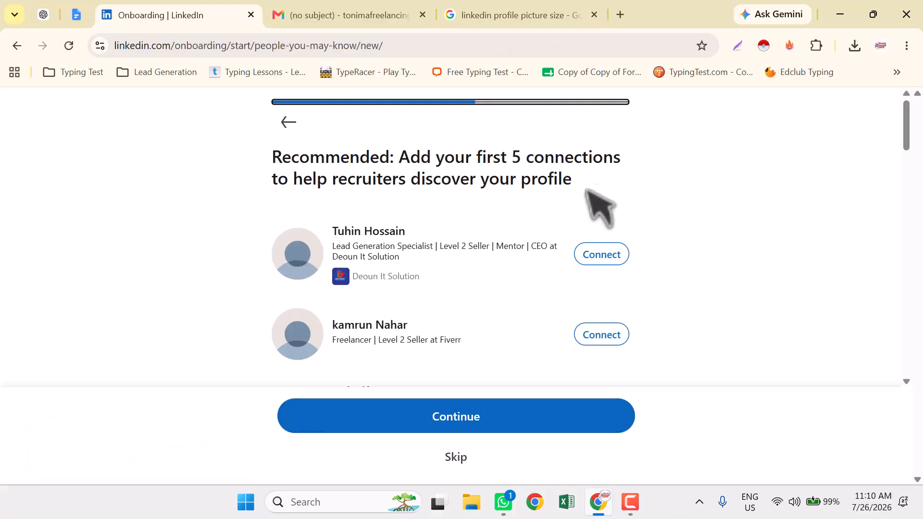
Look through the people recommended as first connections, checking their job titles and companies
{"action": "scroll", "coordinate": [466, 233], "scroll_direction": "down", "scroll_amount": 6}
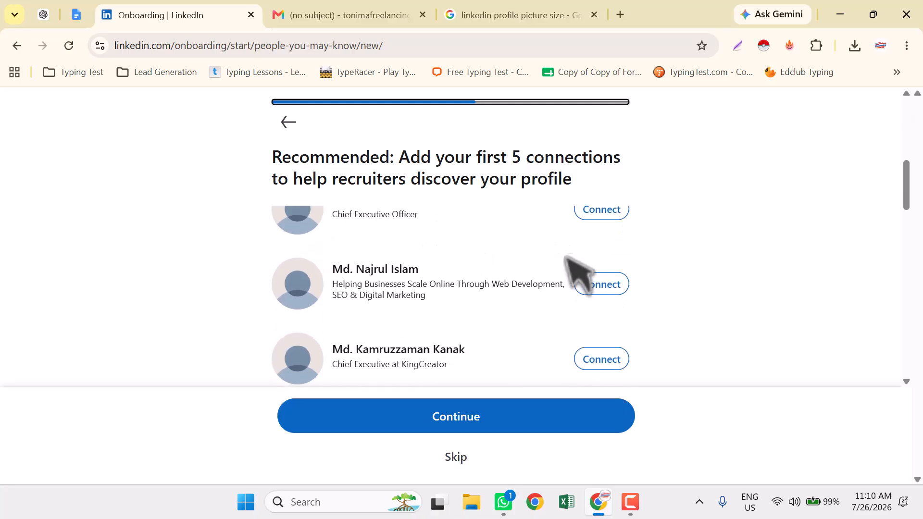
{"action": "scroll", "coordinate": [569, 256], "scroll_direction": "up", "scroll_amount": 6}
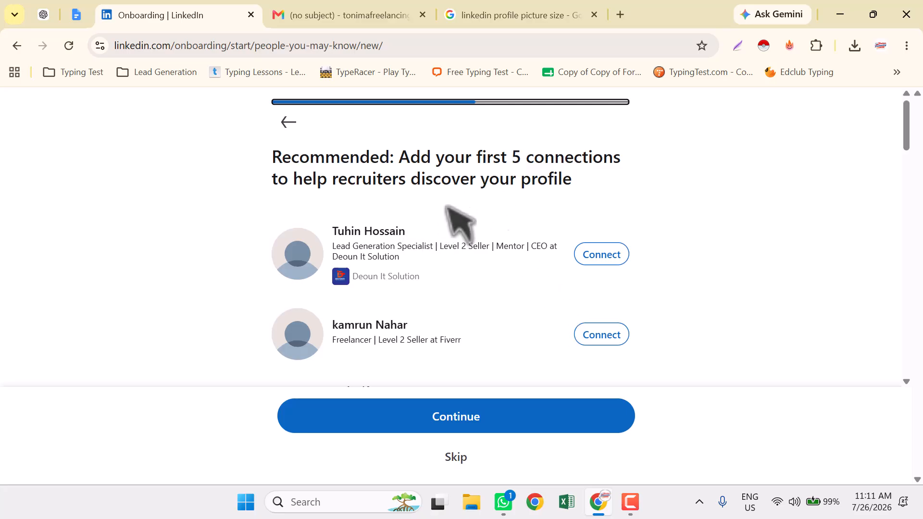
{"action": "scroll", "coordinate": [363, 269], "scroll_direction": "down", "scroll_amount": 2}
{"action": "scroll", "coordinate": [388, 295], "scroll_direction": "down", "scroll_amount": 8}
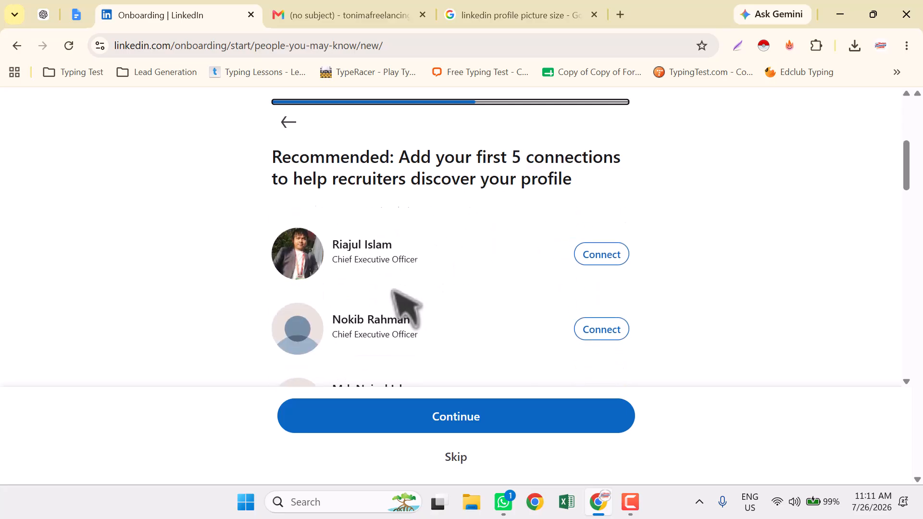
{"action": "scroll", "coordinate": [490, 236], "scroll_direction": "up", "scroll_amount": 10}
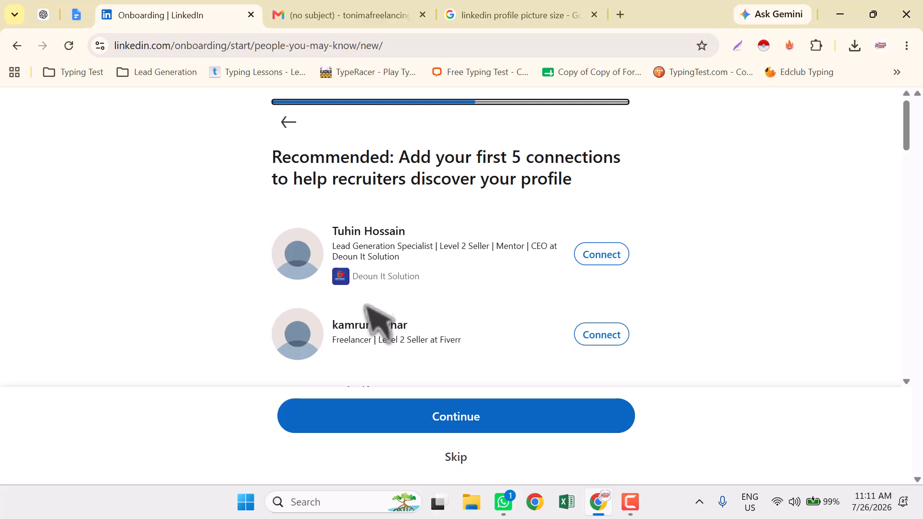
{"action": "scroll", "coordinate": [399, 307], "scroll_direction": "down", "scroll_amount": 3}
{"action": "scroll", "coordinate": [416, 310], "scroll_direction": "down", "scroll_amount": 1}
{"action": "scroll", "coordinate": [432, 336], "scroll_direction": "up", "scroll_amount": 3}
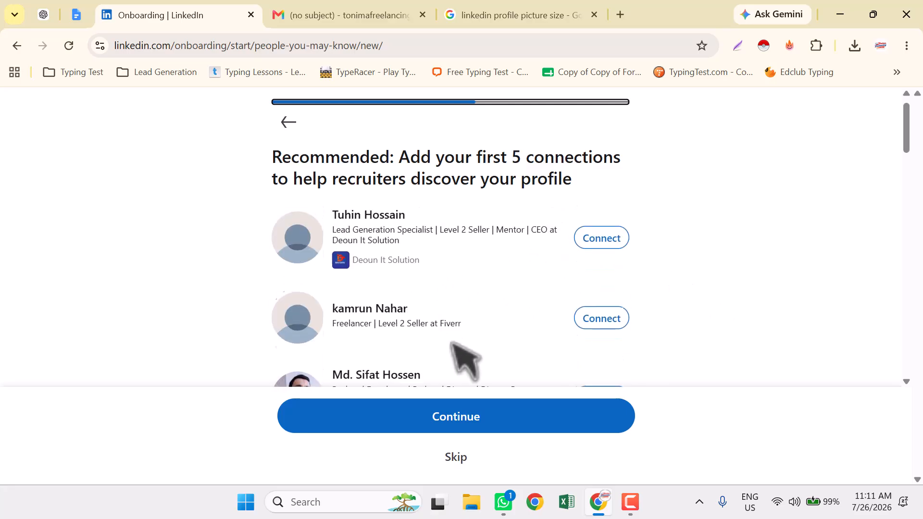
Send connection requests to the Deoun It Solution CEO, the Level 2 Seller at Fiverr, and another suggested person further down the list
{"action": "left_click", "coordinate": [599, 255]}
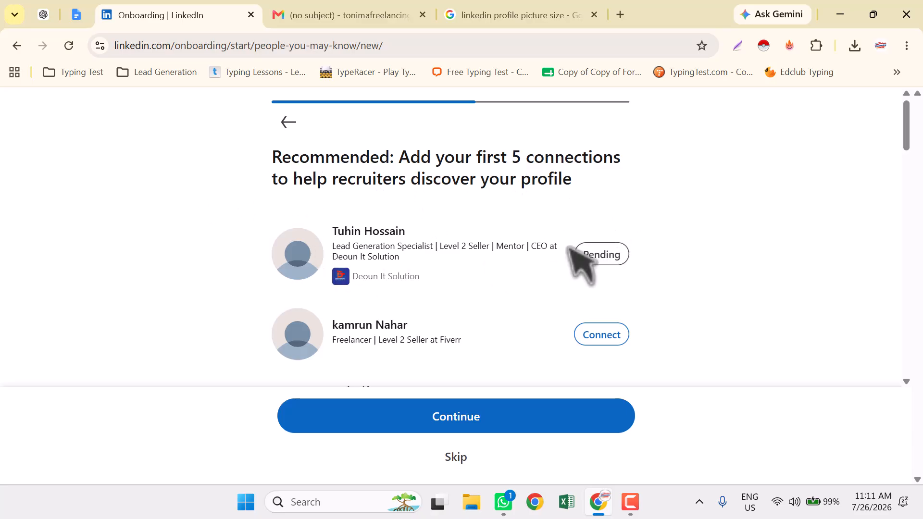
{"action": "scroll", "coordinate": [534, 254], "scroll_direction": "down", "scroll_amount": 3}
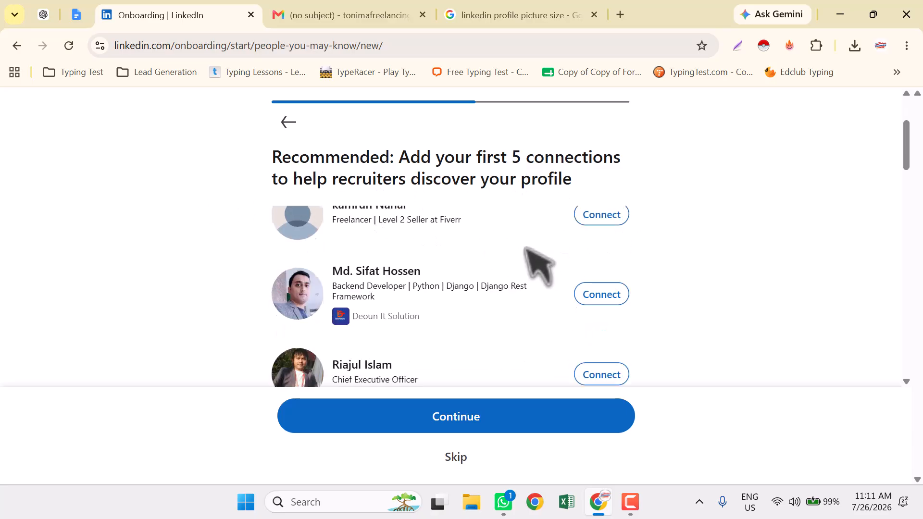
{"action": "left_click", "coordinate": [602, 215]}
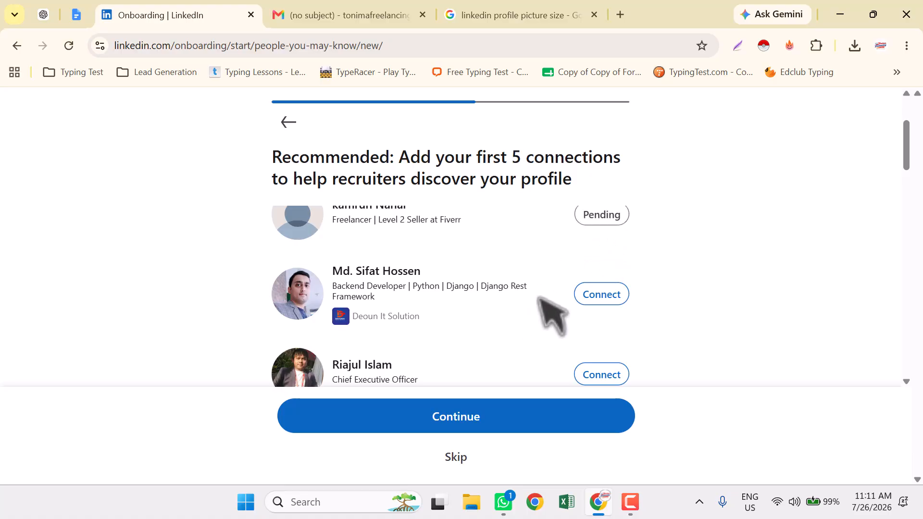
{"action": "scroll", "coordinate": [577, 308], "scroll_direction": "down", "scroll_amount": 5}
{"action": "left_click", "coordinate": [606, 285]}
{"action": "scroll", "coordinate": [640, 278], "scroll_direction": "down", "scroll_amount": 2}
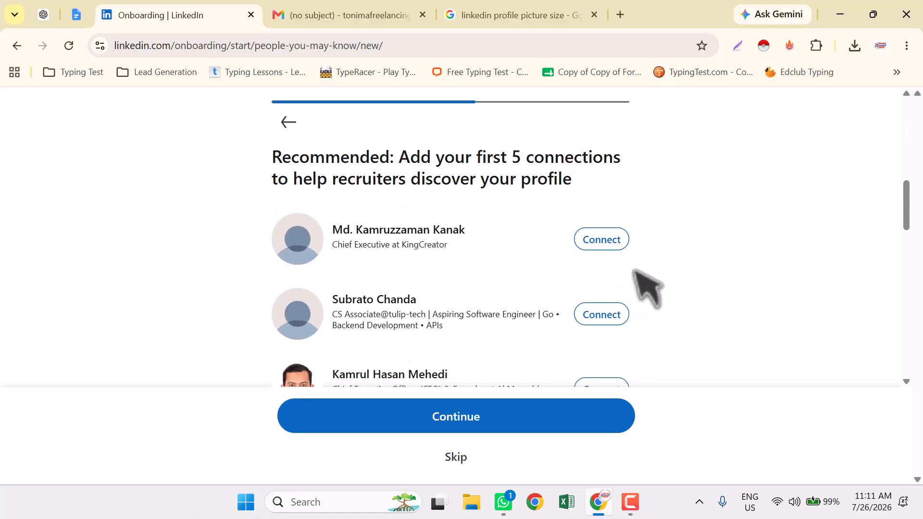
Send connection requests to another suggested person and the Certified Lead Generation Specialist who founded Deoun It Solution
{"action": "scroll", "coordinate": [625, 281], "scroll_direction": "down", "scroll_amount": 5}
{"action": "scroll", "coordinate": [625, 282], "scroll_direction": "up", "scroll_amount": 3}
{"action": "left_click", "coordinate": [599, 269]}
{"action": "scroll", "coordinate": [532, 309], "scroll_direction": "down", "scroll_amount": 4}
{"action": "scroll", "coordinate": [583, 325], "scroll_direction": "down", "scroll_amount": 2}
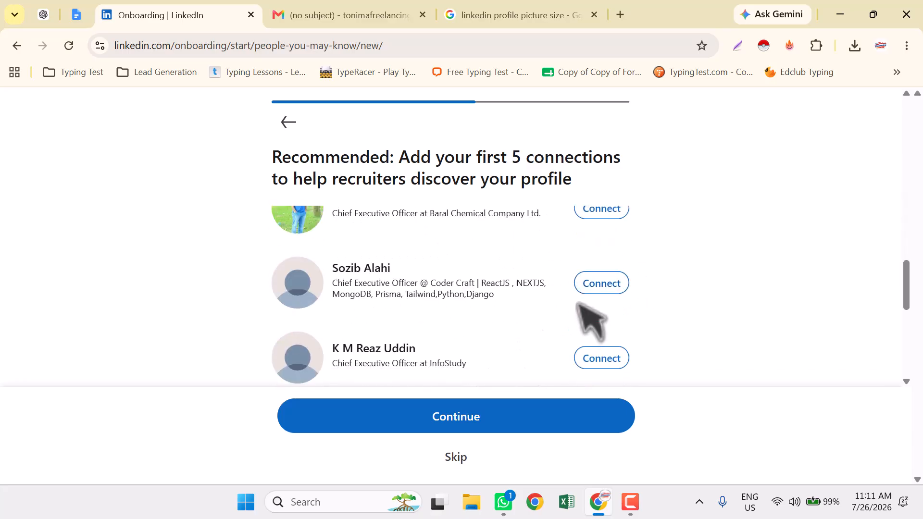
{"action": "scroll", "coordinate": [583, 313], "scroll_direction": "down", "scroll_amount": 8}
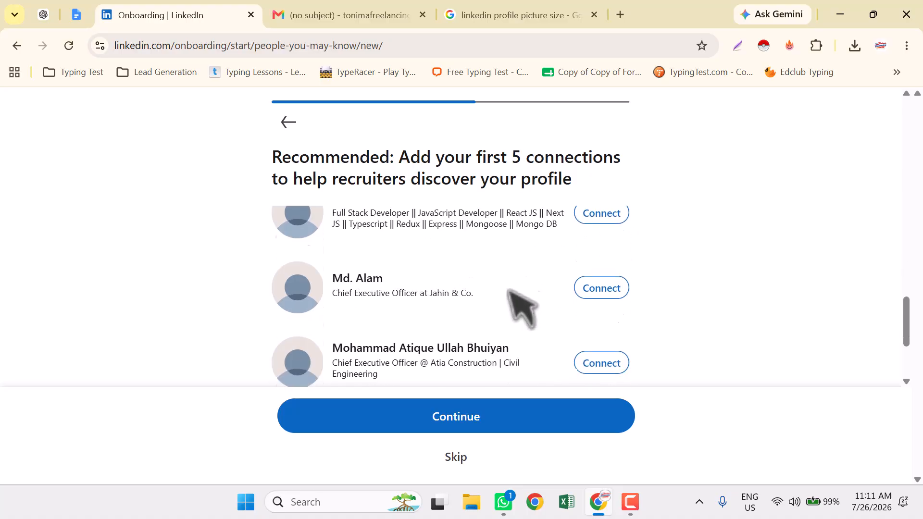
{"action": "scroll", "coordinate": [541, 336], "scroll_direction": "down", "scroll_amount": 5}
{"action": "scroll", "coordinate": [526, 334], "scroll_direction": "up", "scroll_amount": 2}
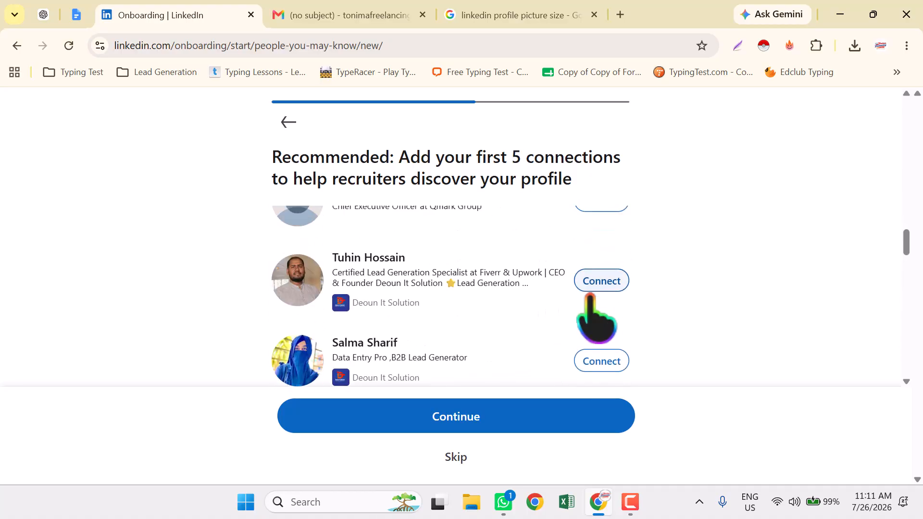
{"action": "left_click", "coordinate": [602, 284]}
{"action": "scroll", "coordinate": [618, 304], "scroll_direction": "down", "scroll_amount": 2}
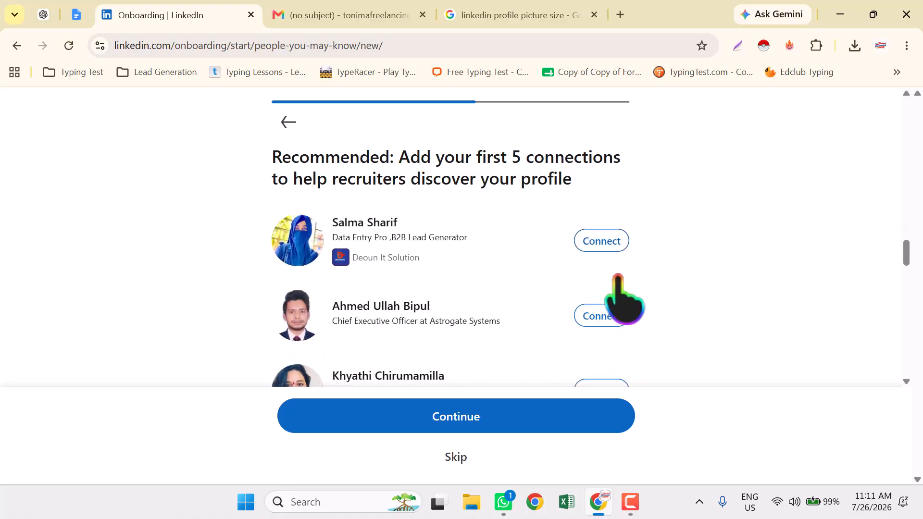
Send connection requests to the Jr key Account Manager at Softvence Delta and one more suggested person, and continue onboarding
{"action": "scroll", "coordinate": [528, 320], "scroll_direction": "down", "scroll_amount": 2}
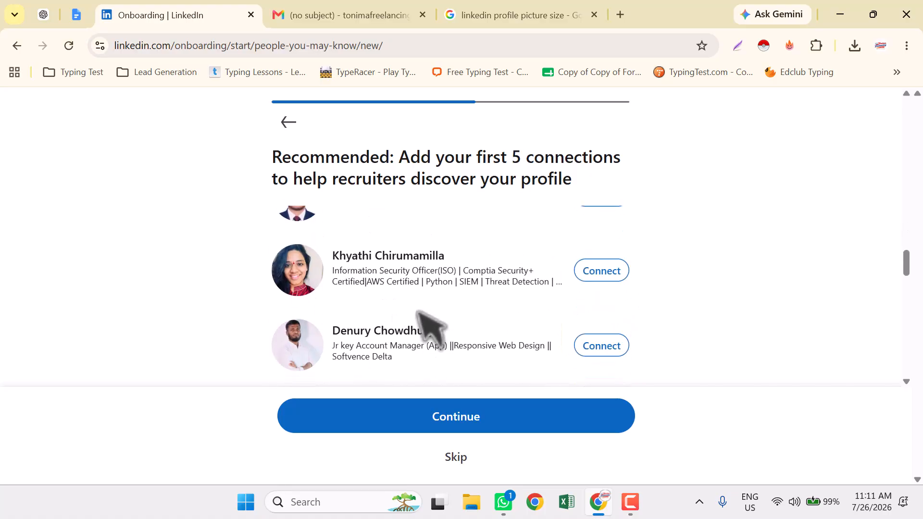
{"action": "scroll", "coordinate": [625, 284], "scroll_direction": "down", "scroll_amount": 2}
{"action": "scroll", "coordinate": [592, 318], "scroll_direction": "up", "scroll_amount": 2}
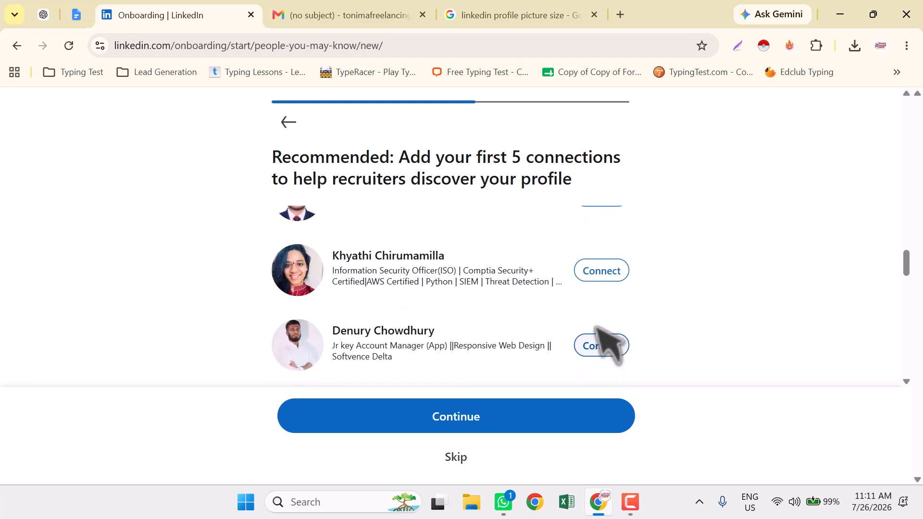
{"action": "left_click", "coordinate": [596, 346]}
{"action": "scroll", "coordinate": [529, 353], "scroll_direction": "down", "scroll_amount": 2}
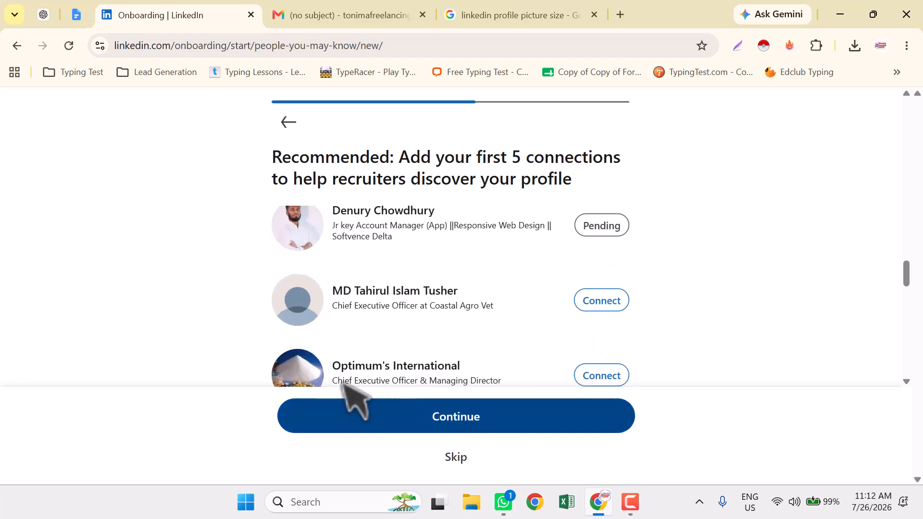
{"action": "scroll", "coordinate": [509, 370], "scroll_direction": "down", "scroll_amount": 3}
{"action": "left_click", "coordinate": [600, 366]}
{"action": "left_click", "coordinate": [469, 419]}
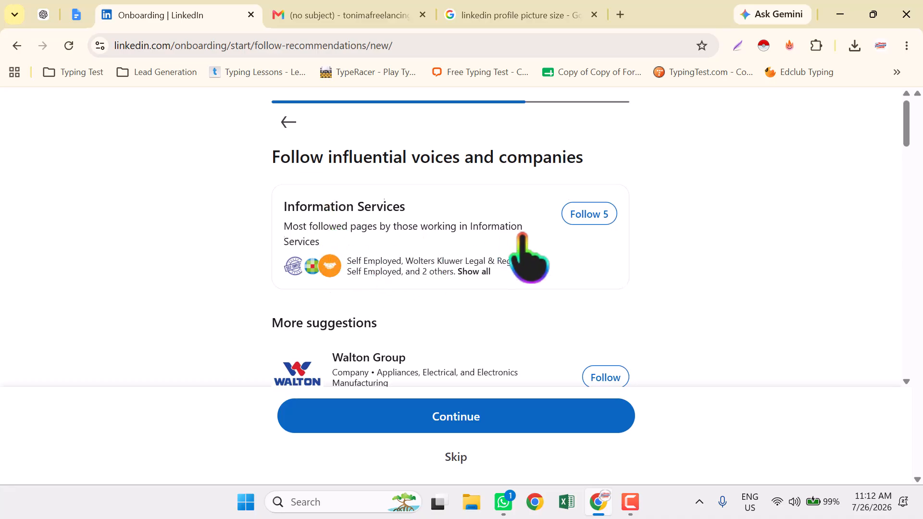
Review the influential pages to follow, and follow Walton Group and FlexM from the additional suggestions
{"action": "scroll", "coordinate": [512, 250], "scroll_direction": "down", "scroll_amount": 2}
{"action": "scroll", "coordinate": [510, 236], "scroll_direction": "up", "scroll_amount": 2}
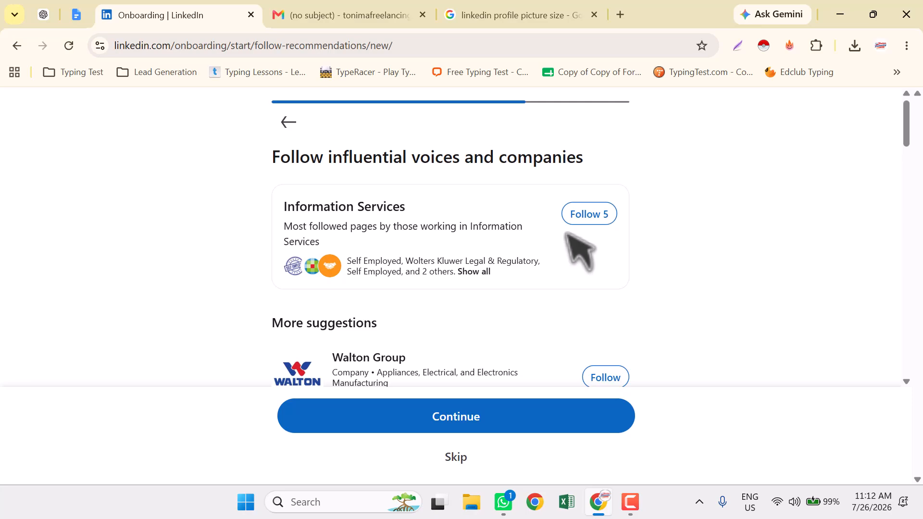
{"action": "scroll", "coordinate": [344, 200], "scroll_direction": "down", "scroll_amount": 2}
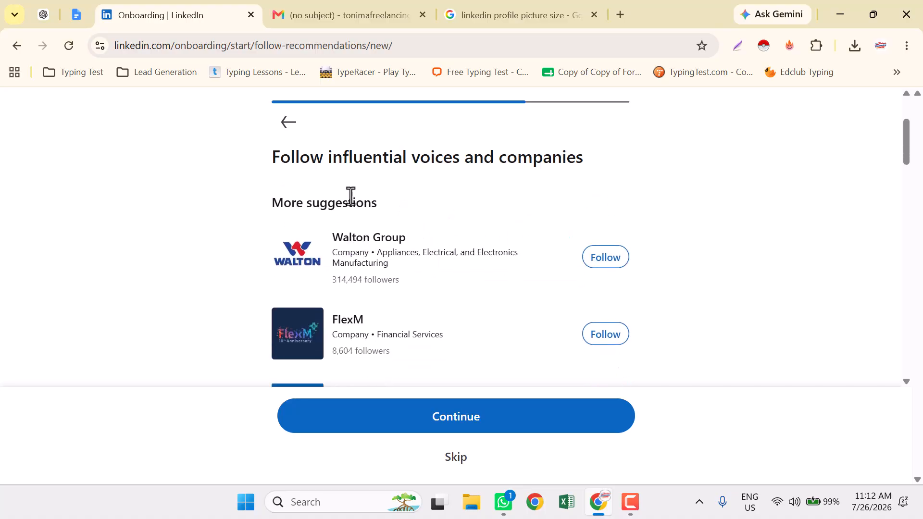
{"action": "scroll", "coordinate": [341, 248], "scroll_direction": "up", "scroll_amount": 2}
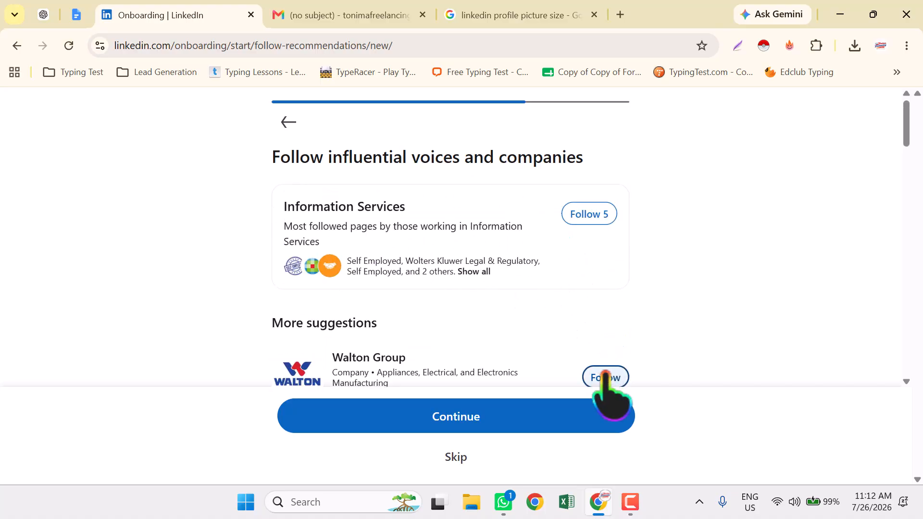
{"action": "left_click", "coordinate": [603, 377]}
{"action": "scroll", "coordinate": [529, 336], "scroll_direction": "down", "scroll_amount": 2}
{"action": "left_click", "coordinate": [610, 336]}
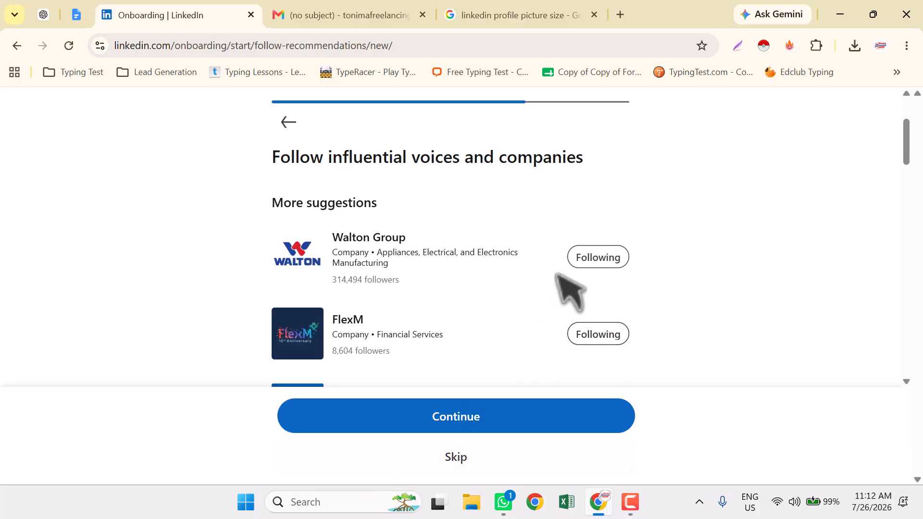
Follow VOIP OFFICE, Turnotech Inc. and other suggested companies further down the list, and continue onboarding
{"action": "scroll", "coordinate": [563, 298], "scroll_direction": "down", "scroll_amount": 2}
{"action": "left_click", "coordinate": [607, 289]}
{"action": "scroll", "coordinate": [489, 313], "scroll_direction": "down", "scroll_amount": 2}
{"action": "left_click", "coordinate": [598, 319]}
{"action": "scroll", "coordinate": [582, 314], "scroll_direction": "down", "scroll_amount": 4}
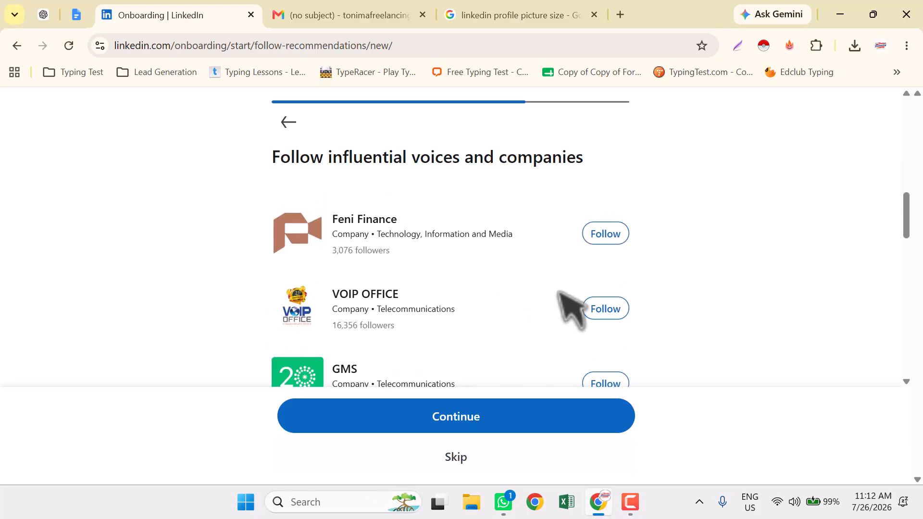
{"action": "left_click", "coordinate": [614, 303]}
{"action": "scroll", "coordinate": [649, 303], "scroll_direction": "down", "scroll_amount": 2}
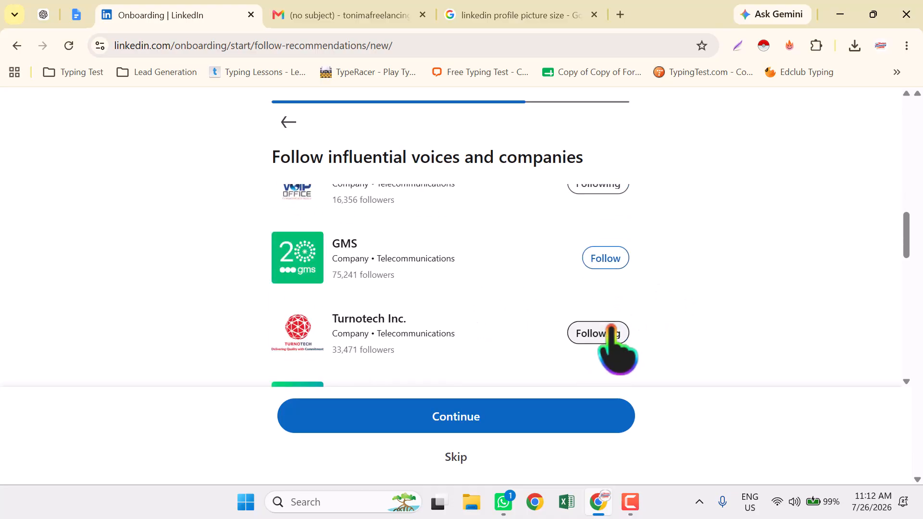
{"action": "scroll", "coordinate": [522, 264], "scroll_direction": "up", "scroll_amount": 3}
{"action": "scroll", "coordinate": [567, 245], "scroll_direction": "up", "scroll_amount": 5}
{"action": "scroll", "coordinate": [505, 309], "scroll_direction": "down", "scroll_amount": 7}
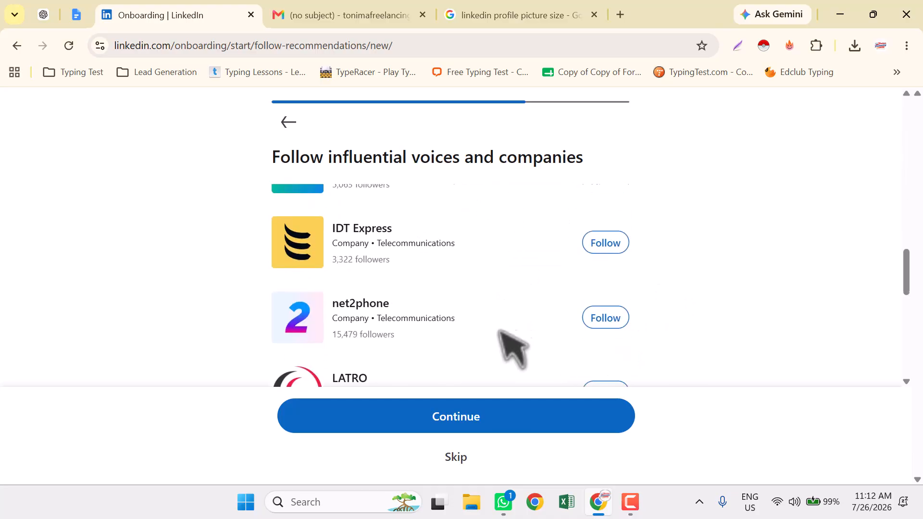
{"action": "left_click", "coordinate": [466, 416]}
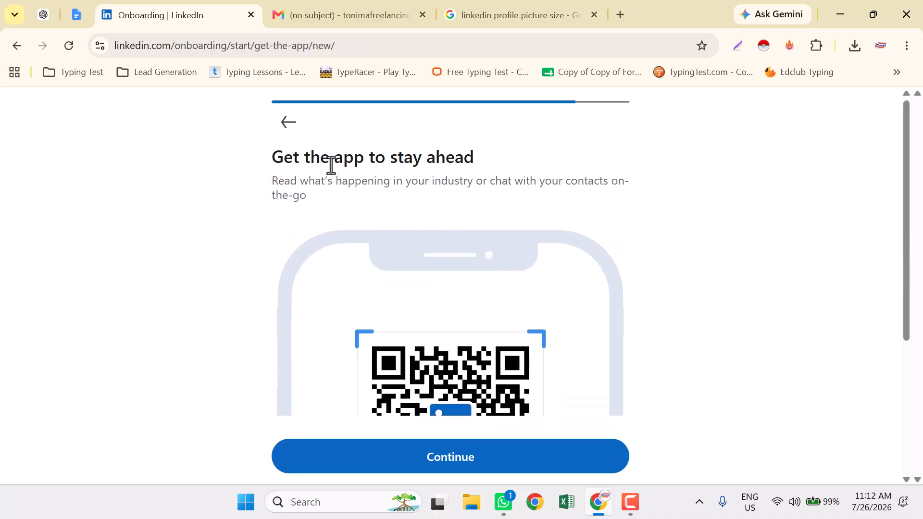
Read the offer to get the mobile app, including the QR code and its phone camera scanning instruction
{"action": "scroll", "coordinate": [533, 207], "scroll_direction": "down", "scroll_amount": 5}
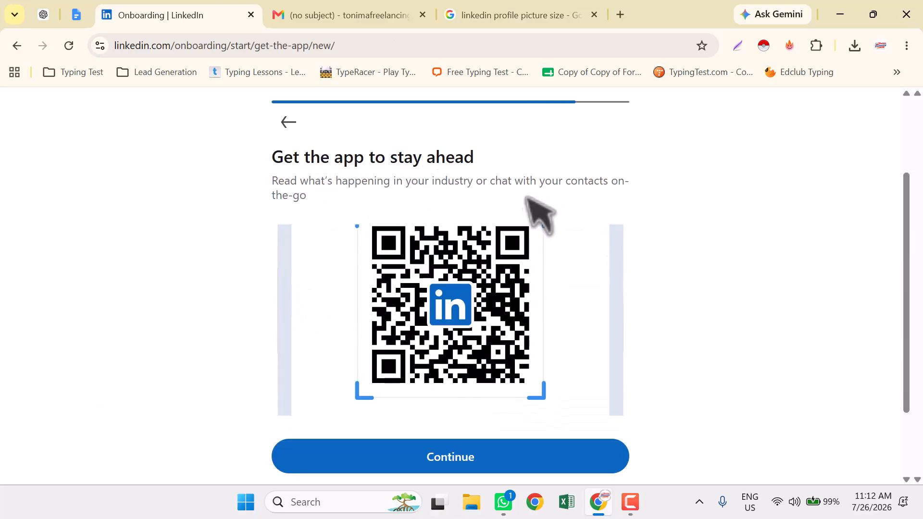
{"action": "scroll", "coordinate": [485, 355], "scroll_direction": "up", "scroll_amount": 5}
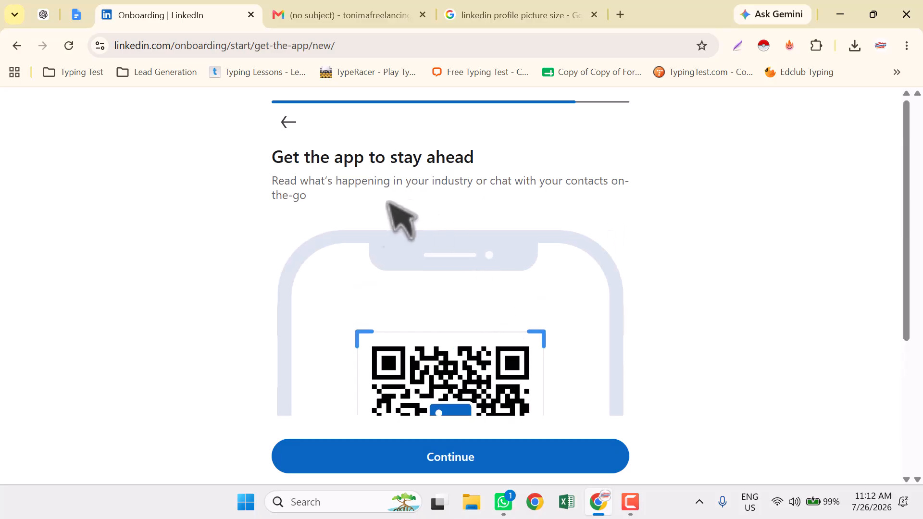
{"action": "scroll", "coordinate": [488, 379], "scroll_direction": "down", "scroll_amount": 5}
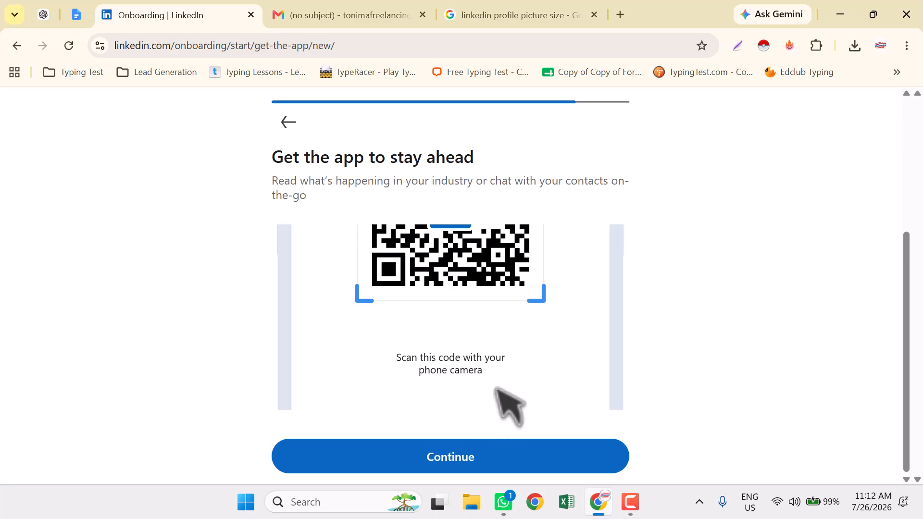
{"action": "scroll", "coordinate": [503, 351], "scroll_direction": "up", "scroll_amount": 5}
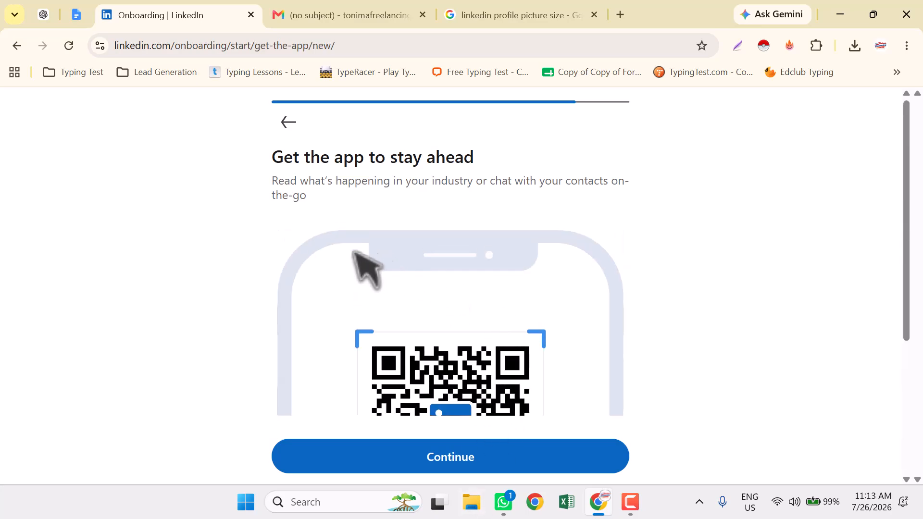
{"action": "scroll", "coordinate": [515, 255], "scroll_direction": "down", "scroll_amount": 5}
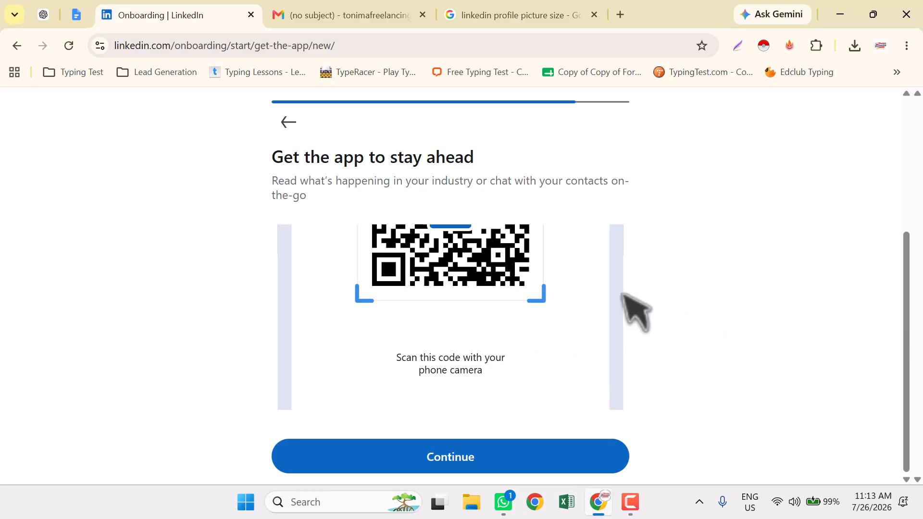
{"action": "scroll", "coordinate": [428, 271], "scroll_direction": "up", "scroll_amount": 5}
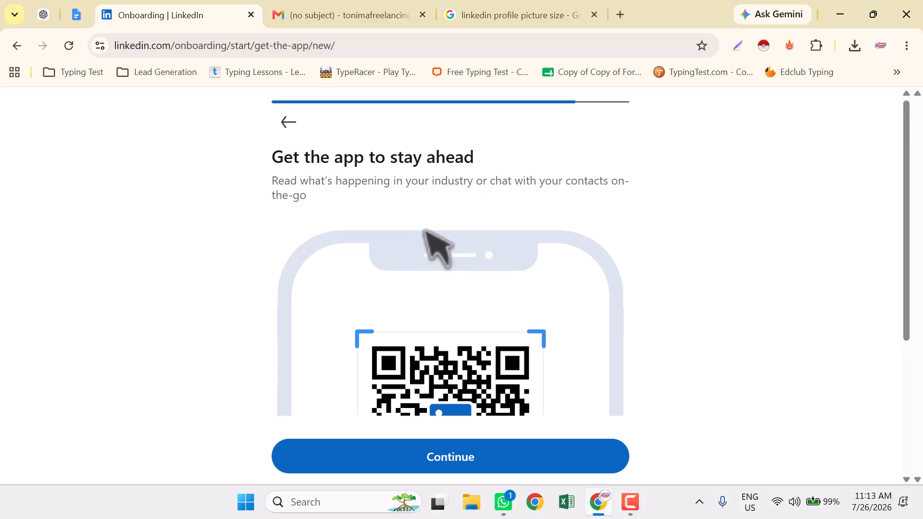
Look over the QR code in the mobile app offer and continue onboarding to the puzzle games page
{"action": "scroll", "coordinate": [423, 230], "scroll_direction": "down", "scroll_amount": 5}
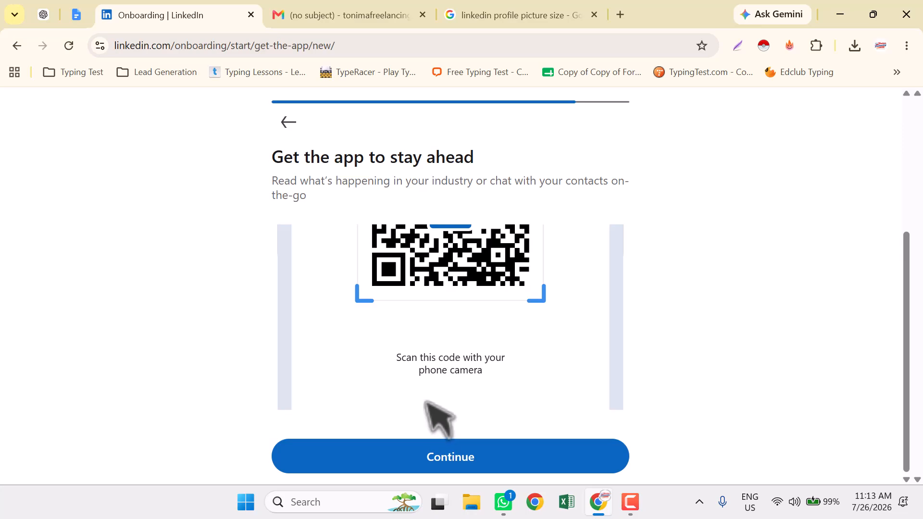
{"action": "scroll", "coordinate": [529, 366], "scroll_direction": "up", "scroll_amount": 3}
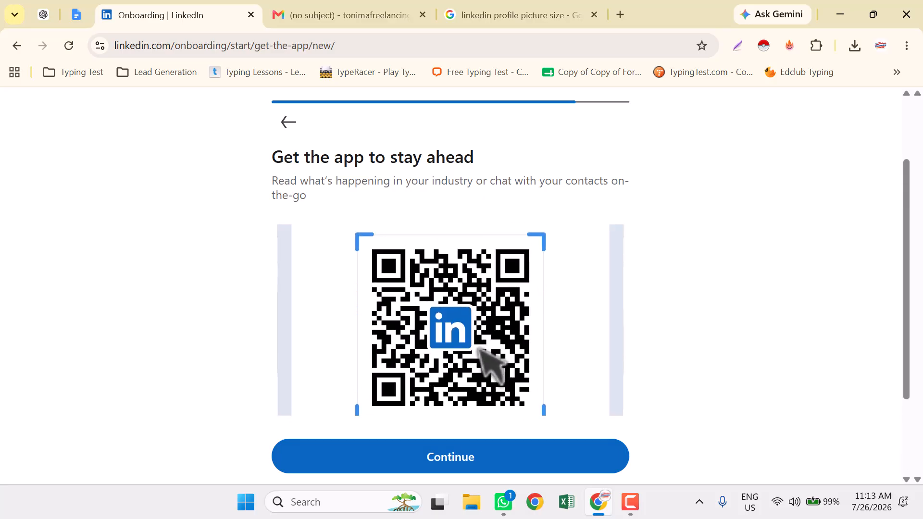
{"action": "scroll", "coordinate": [479, 347], "scroll_direction": "down", "scroll_amount": 3}
{"action": "left_click", "coordinate": [459, 457]}
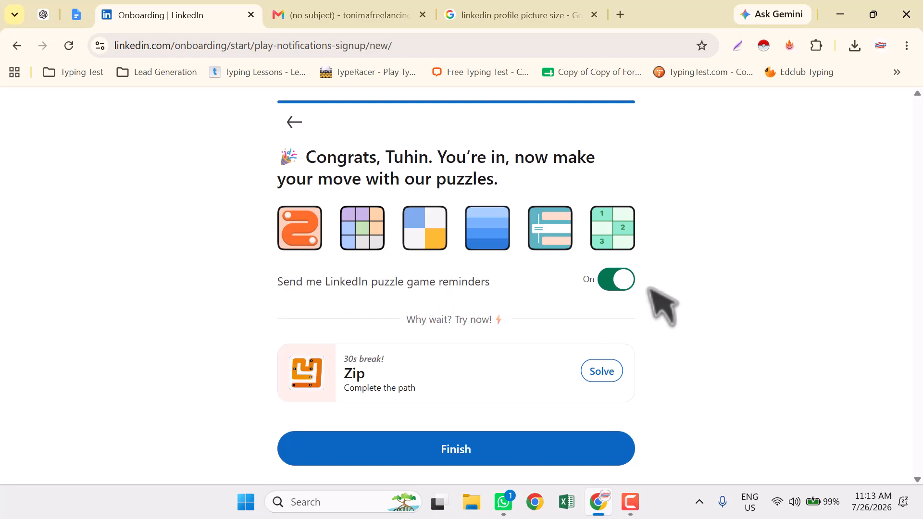
Turn off the LinkedIn puzzle game reminders and finish the onboarding
{"action": "left_click", "coordinate": [620, 283]}
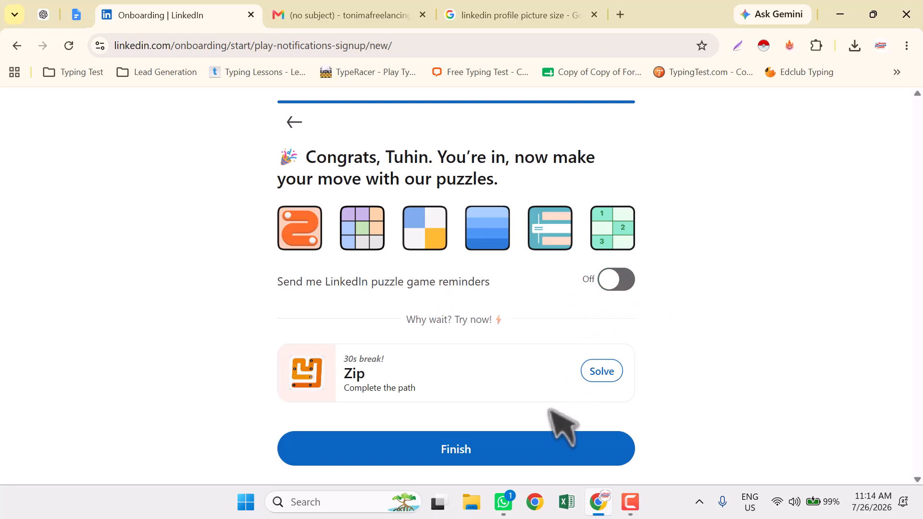
{"action": "left_click", "coordinate": [455, 459]}
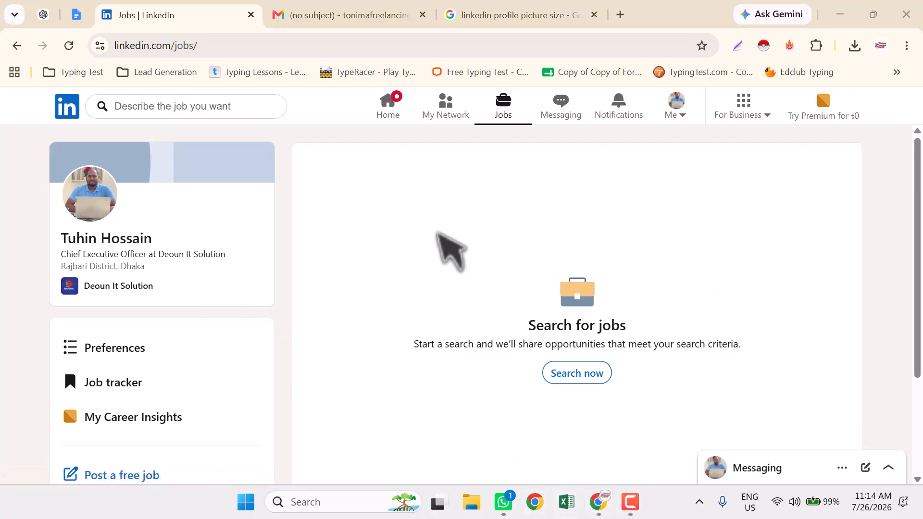
Open the account's own profile page and review it from the cover photo and headline down through the suggested sections
{"action": "left_click", "coordinate": [675, 116]}
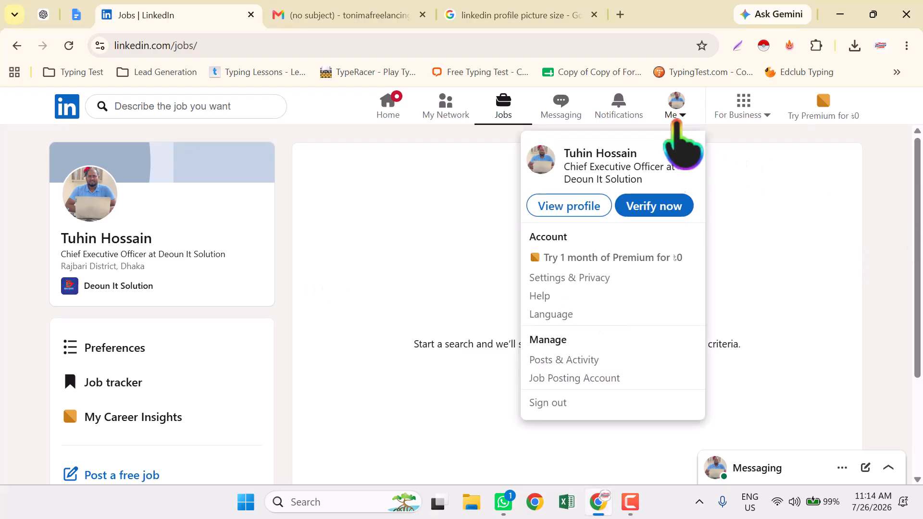
{"action": "left_click", "coordinate": [576, 206]}
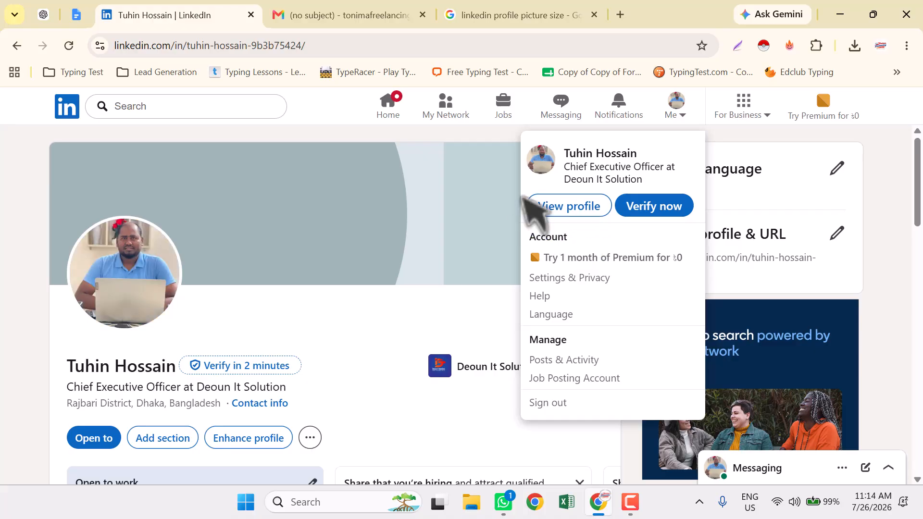
{"action": "left_click", "coordinate": [5, 353]}
{"action": "scroll", "coordinate": [457, 303], "scroll_direction": "down", "scroll_amount": 10}
{"action": "scroll", "coordinate": [495, 289], "scroll_direction": "down", "scroll_amount": 5}
{"action": "scroll", "coordinate": [300, 353], "scroll_direction": "up", "scroll_amount": 15}
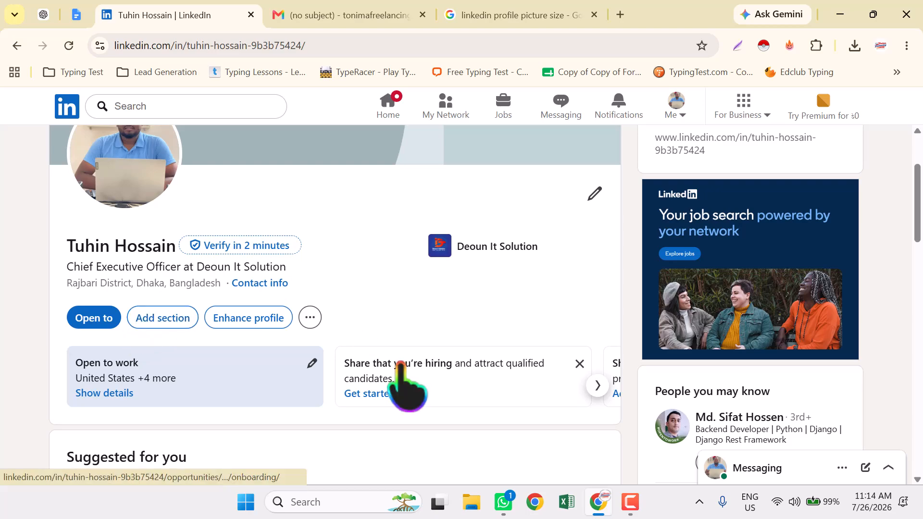
{"action": "scroll", "coordinate": [240, 268], "scroll_direction": "up", "scroll_amount": 2}
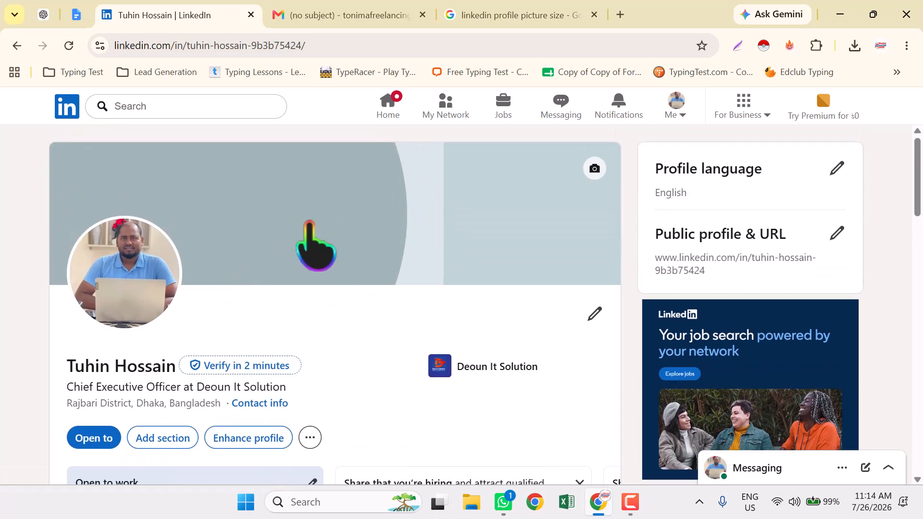
{"action": "scroll", "coordinate": [288, 423], "scroll_direction": "down", "scroll_amount": 4}
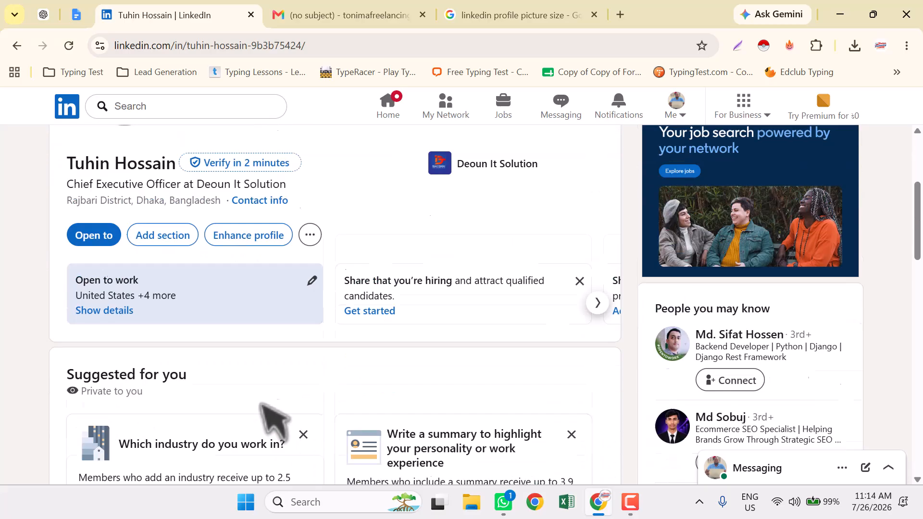
Check the Professional LinkedIn Profile Optimization (Part–2) class in the Google Docs course outline, and return to LinkedIn to review the profile's photo and intro details
{"action": "left_click", "coordinate": [71, 14]}
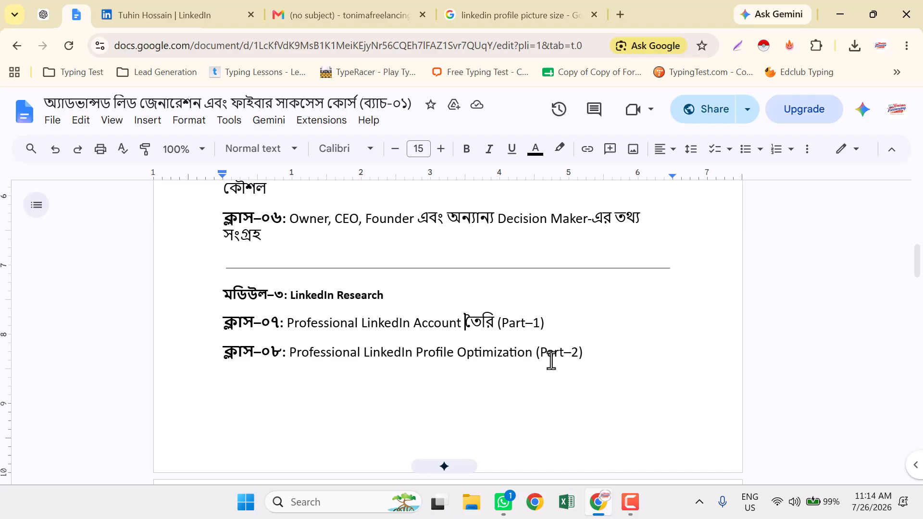
{"action": "left_click", "coordinate": [219, 11]}
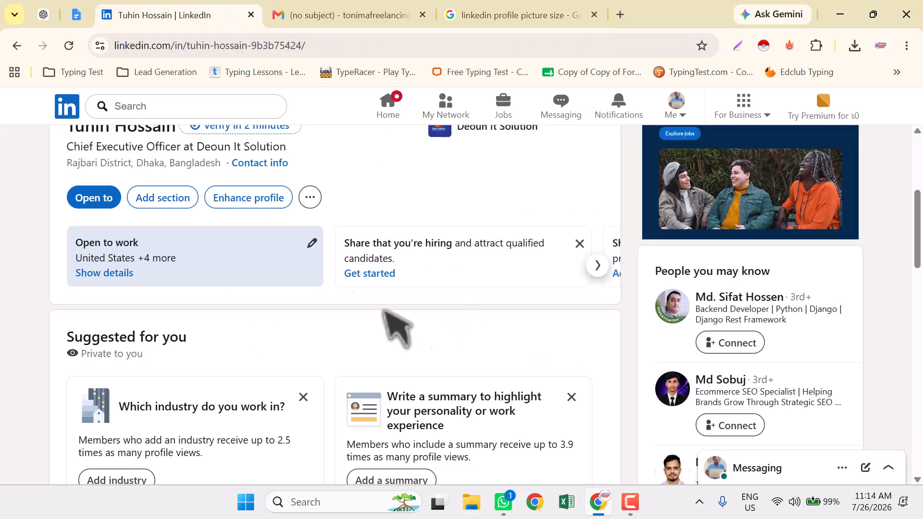
{"action": "scroll", "coordinate": [410, 330], "scroll_direction": "up", "scroll_amount": 4}
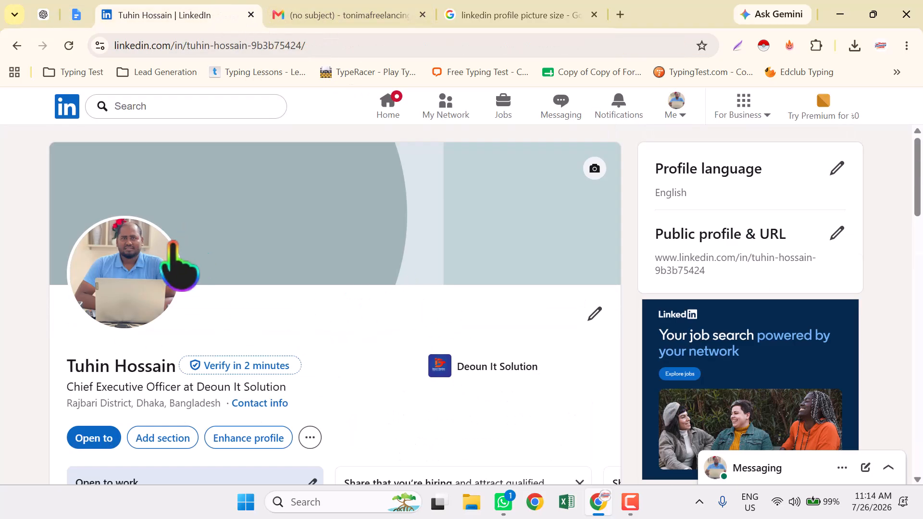
{"action": "scroll", "coordinate": [185, 233], "scroll_direction": "down", "scroll_amount": 2}
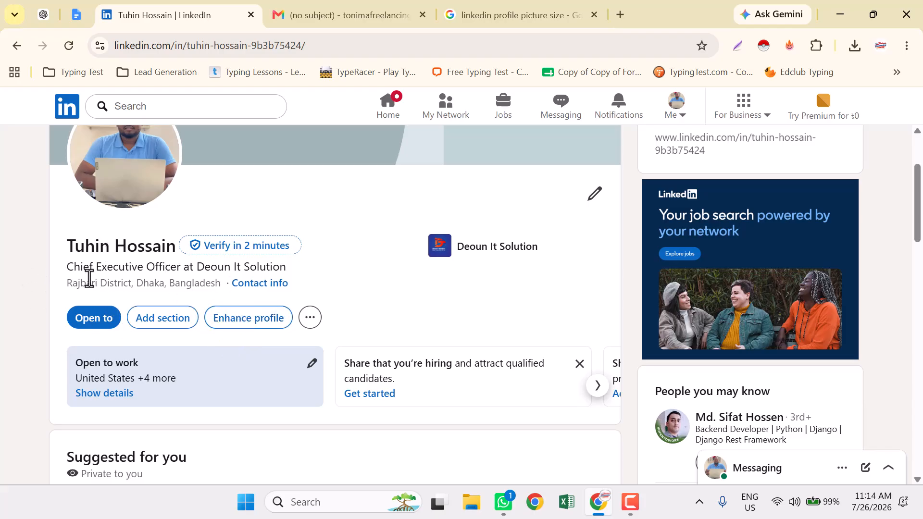
{"action": "scroll", "coordinate": [258, 257], "scroll_direction": "down", "scroll_amount": 4}
{"action": "scroll", "coordinate": [262, 261], "scroll_direction": "up", "scroll_amount": 4}
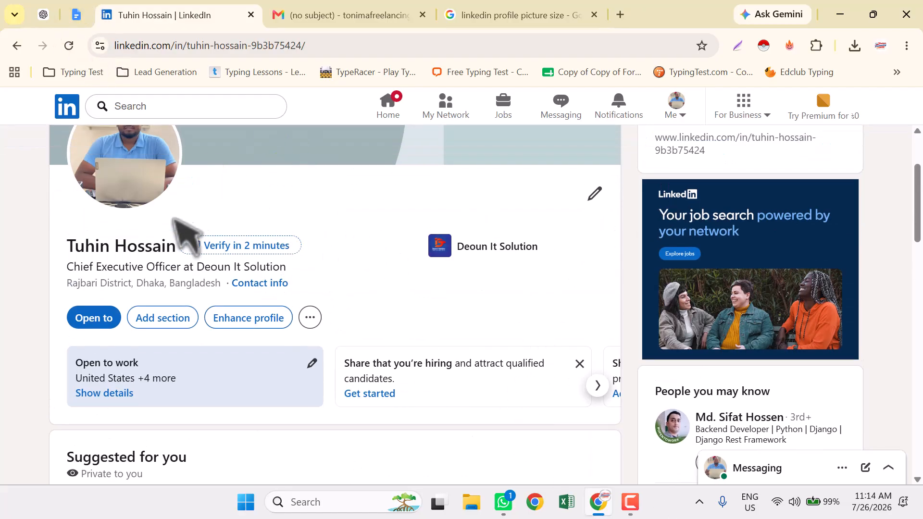
{"action": "scroll", "coordinate": [149, 251], "scroll_direction": "up", "scroll_amount": 2}
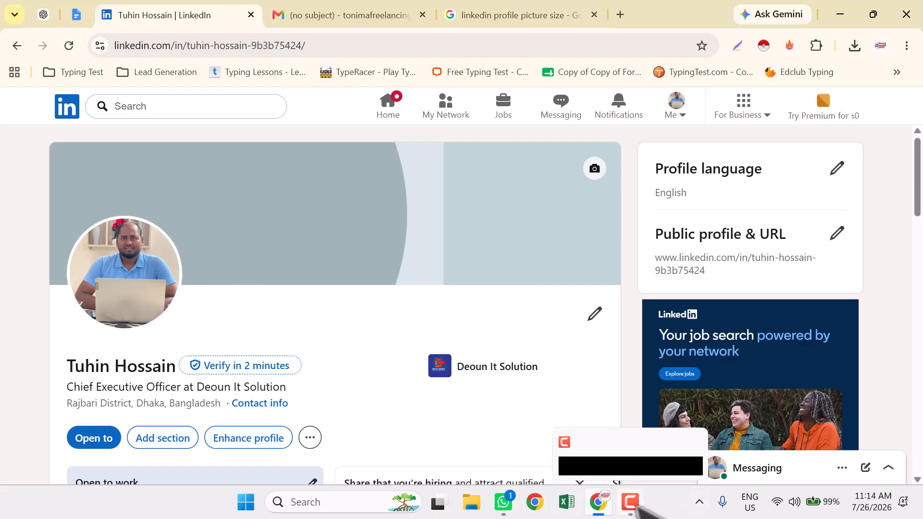